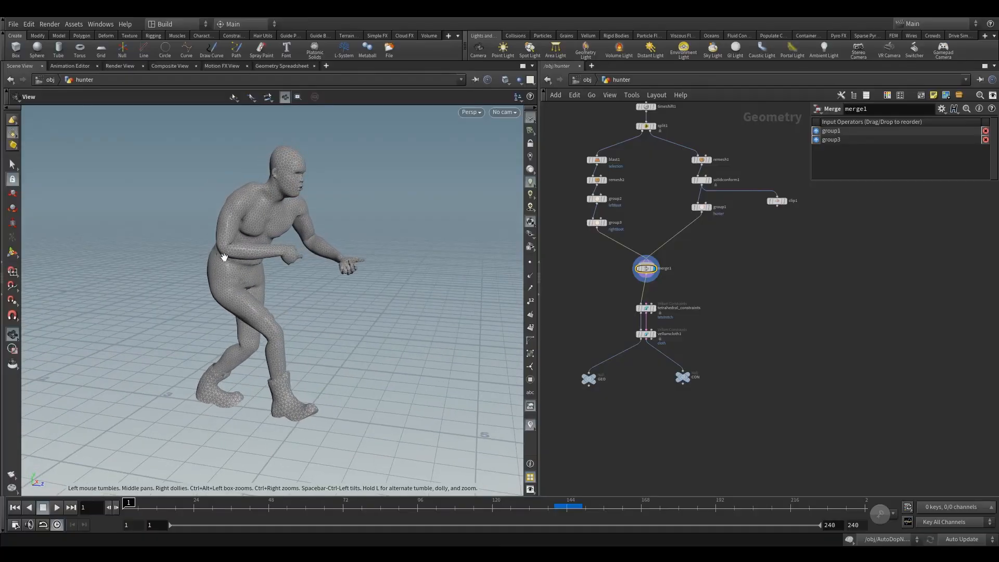
Step: Inspect the merged hunter mesh from the side, the front and above
middle_drag(259, 241, 294, 263)
right_drag(294, 264, 326, 263)
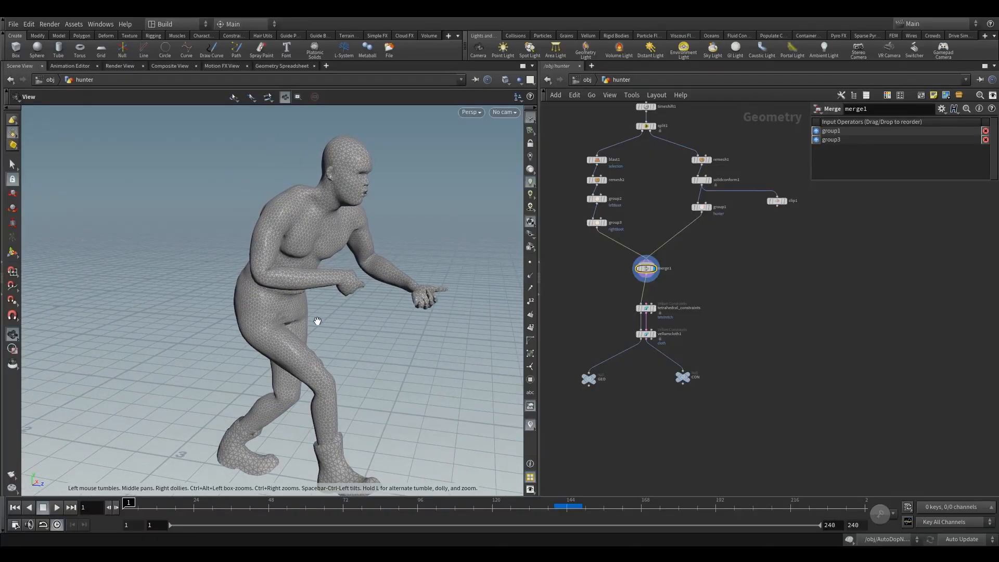
drag(316, 318, 280, 249)
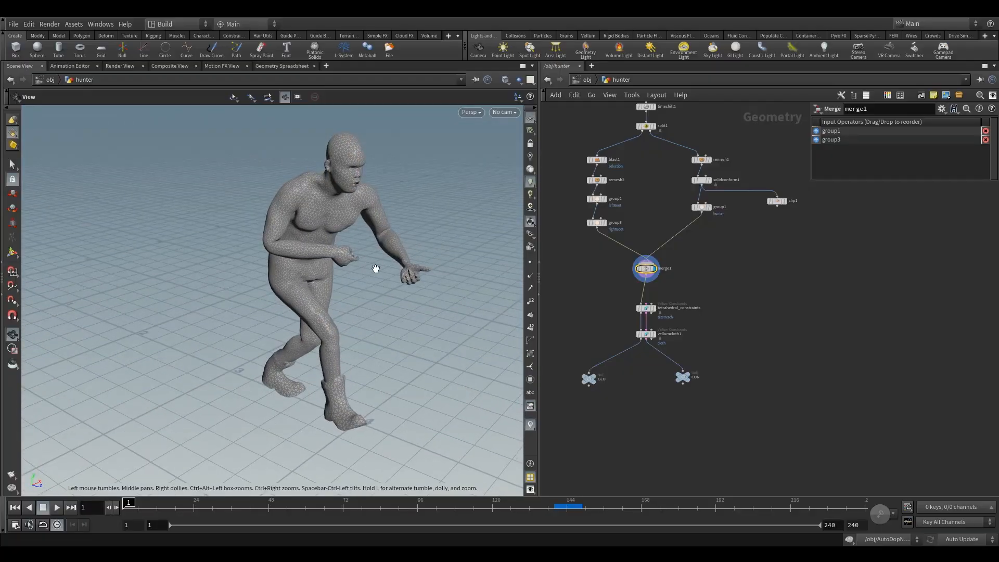
drag(397, 270, 347, 265)
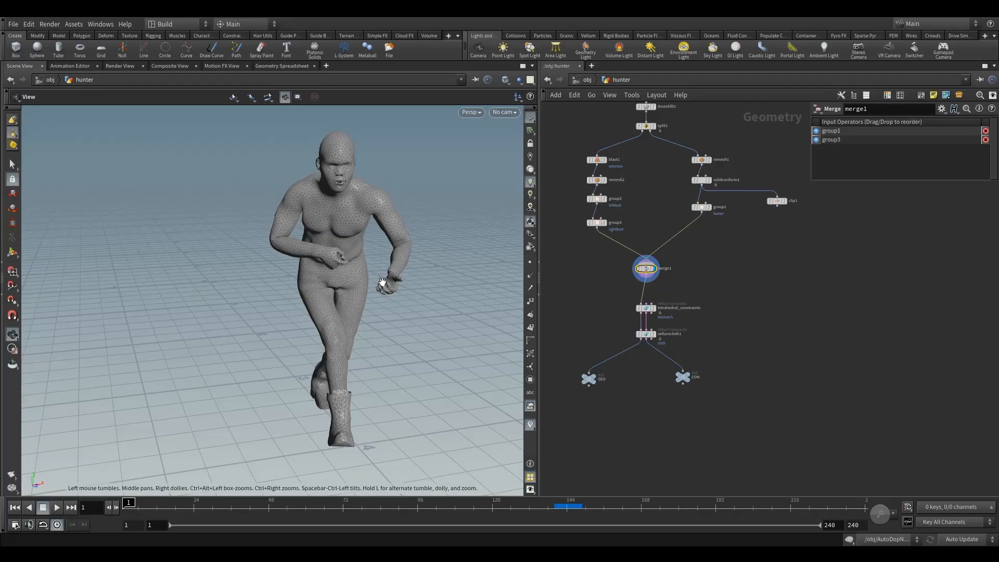
drag(395, 283, 393, 308)
right_drag(393, 308, 385, 293)
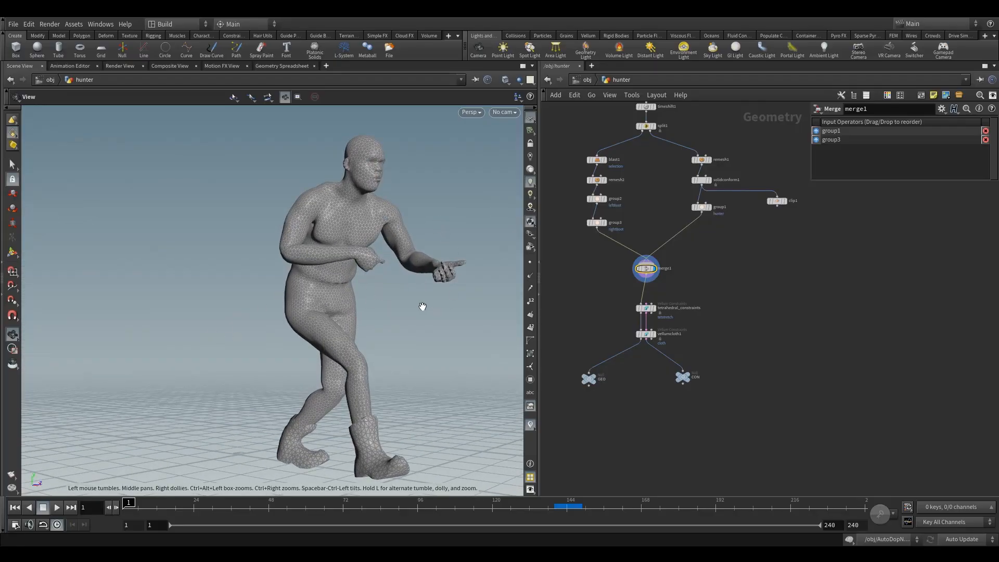
drag(421, 307, 320, 321)
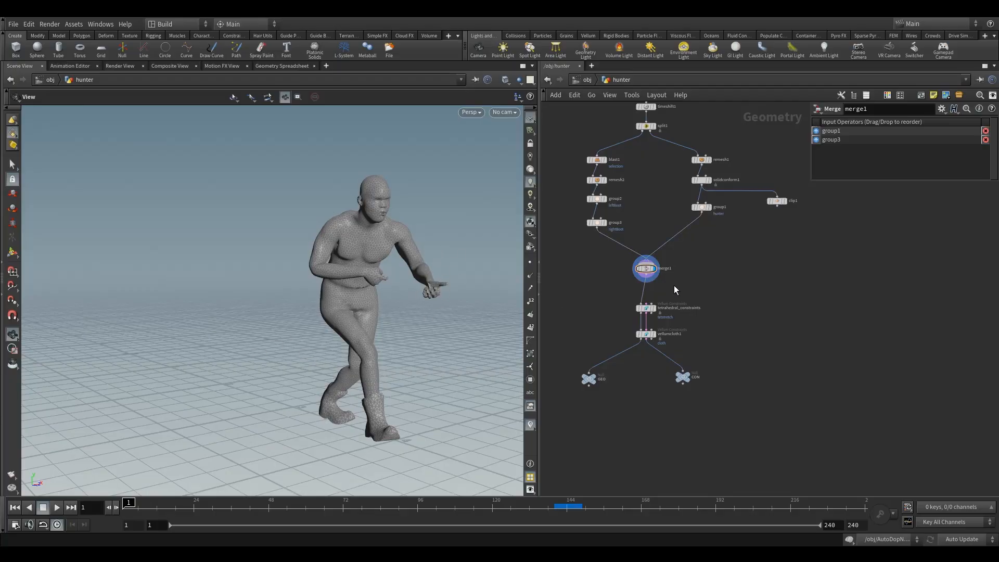
Step: Add a Group Create node beside the tetrahedral constraints, wire merge1's output into it and display it
middle_drag(686, 290, 664, 279)
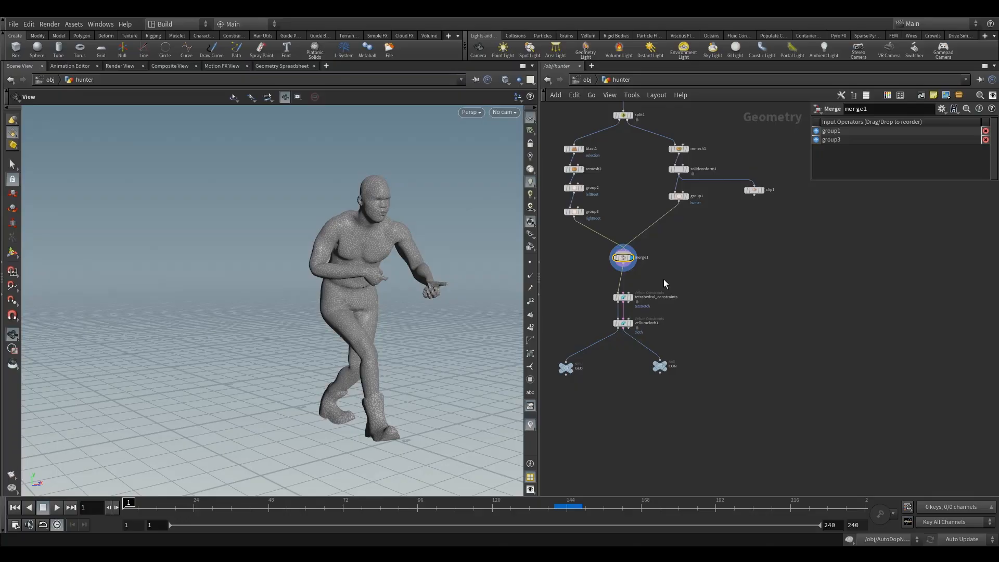
key(Tab)
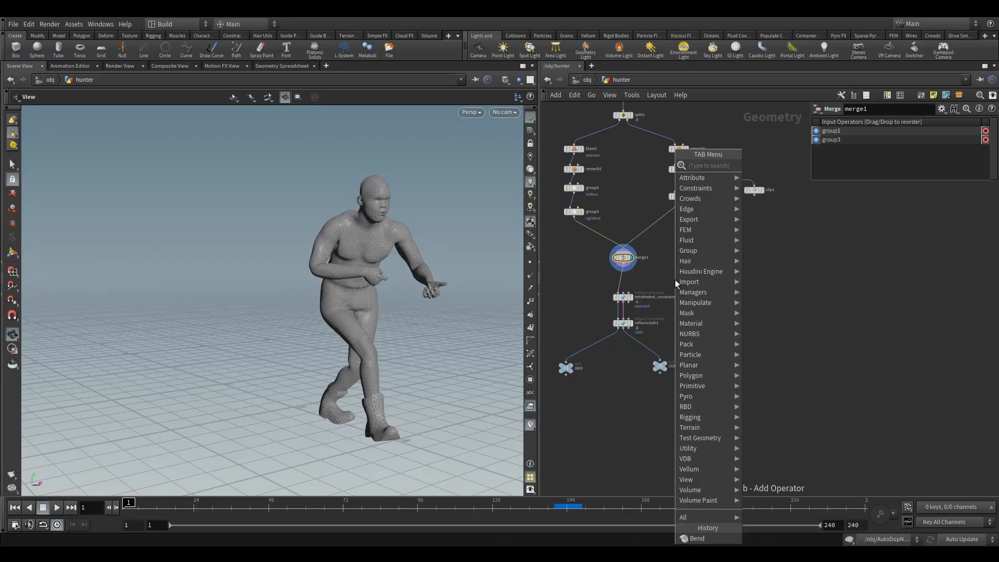
text(gr)
click(775, 176)
click(697, 282)
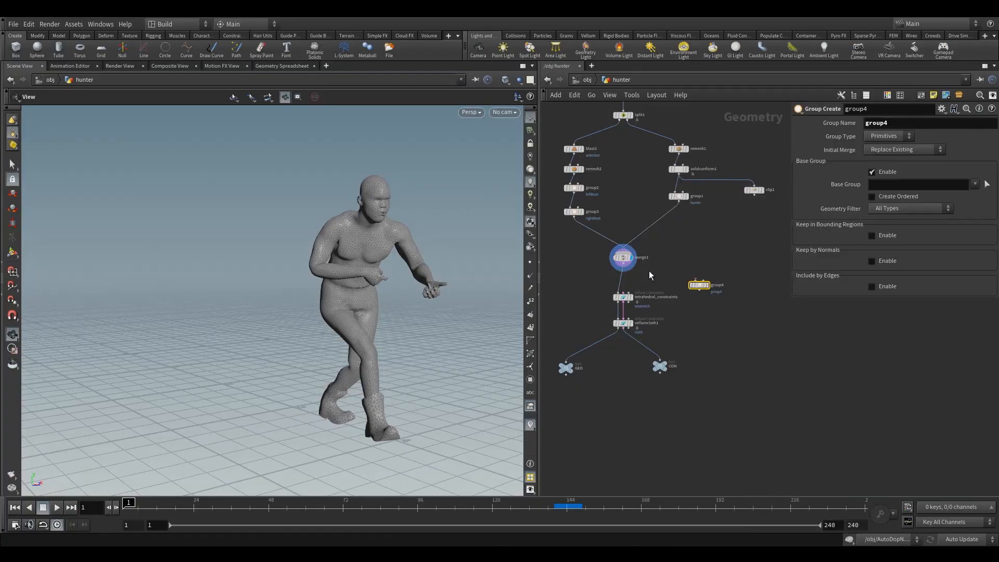
drag(625, 268, 722, 297)
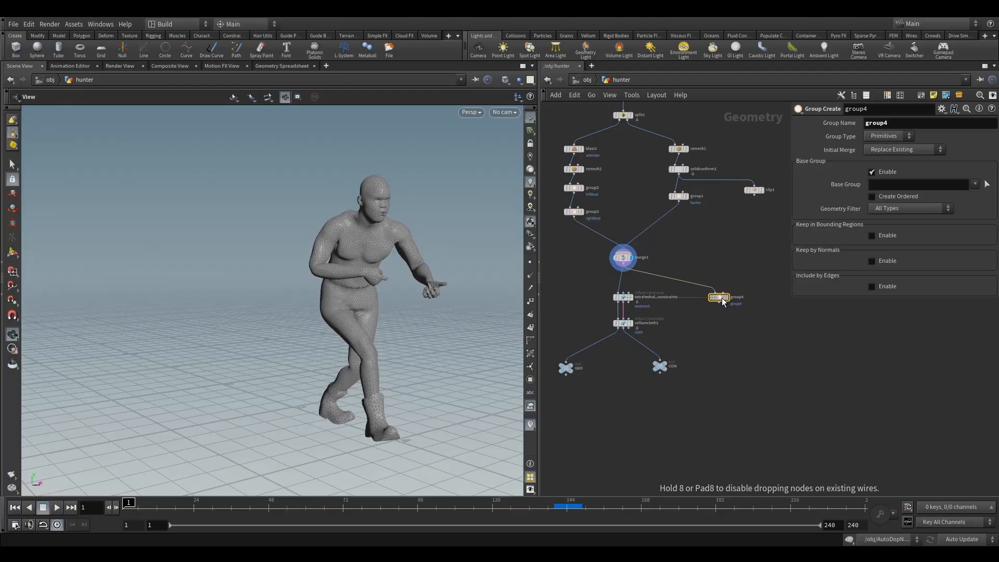
drag(584, 290, 643, 333)
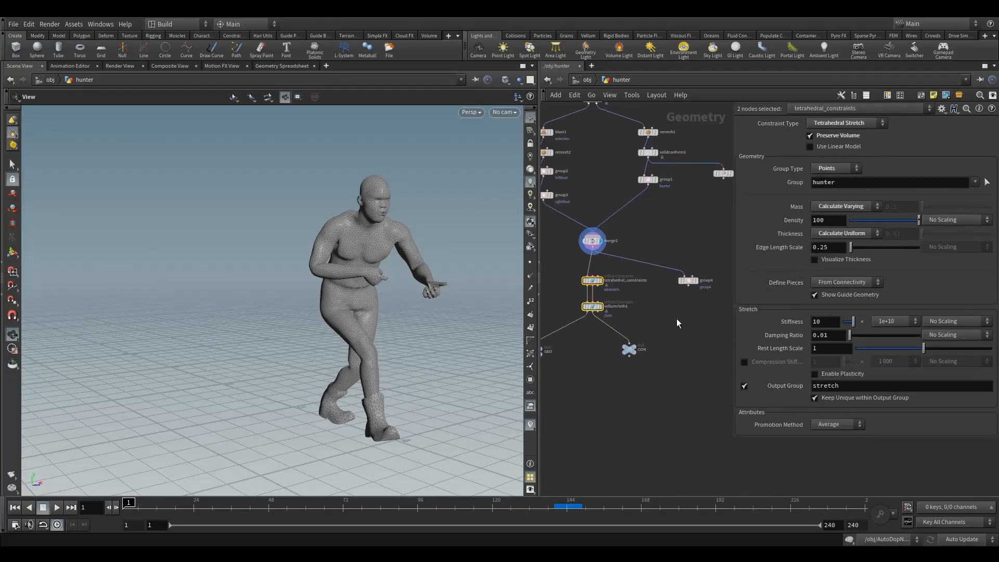
click(695, 281)
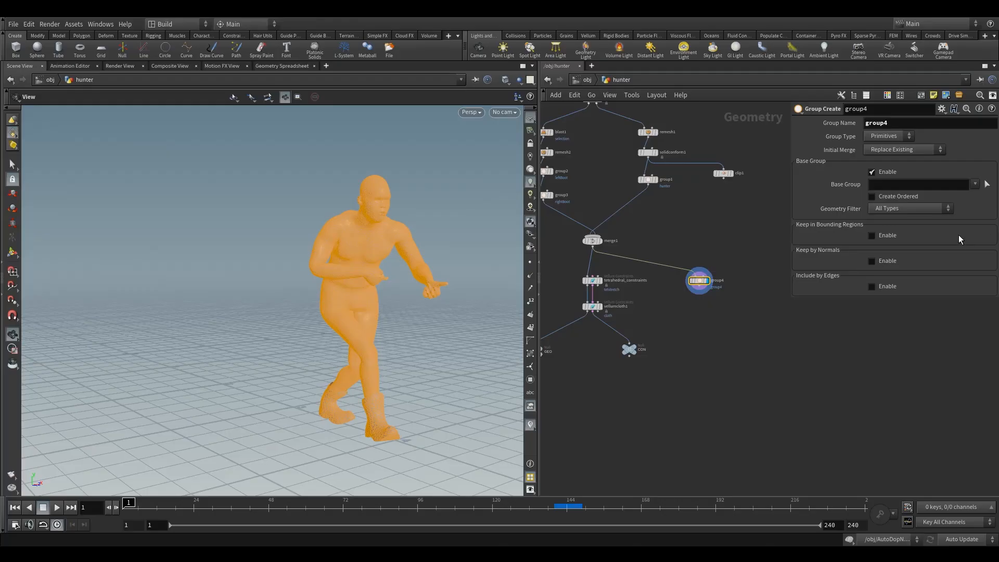
Step: Name the new node's group leftArm
double_click(876, 123)
text(left)
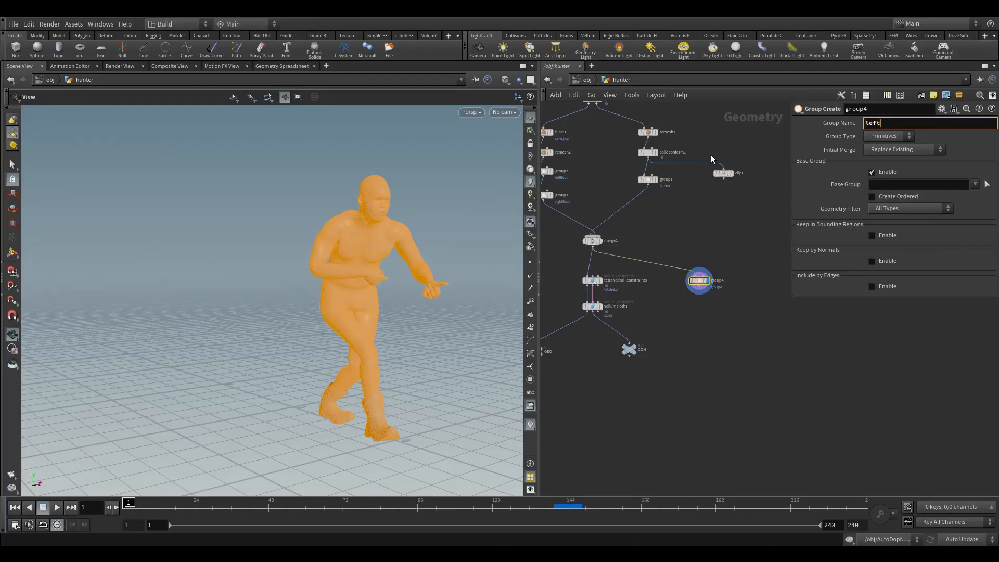
text(Arm)
key(Return)
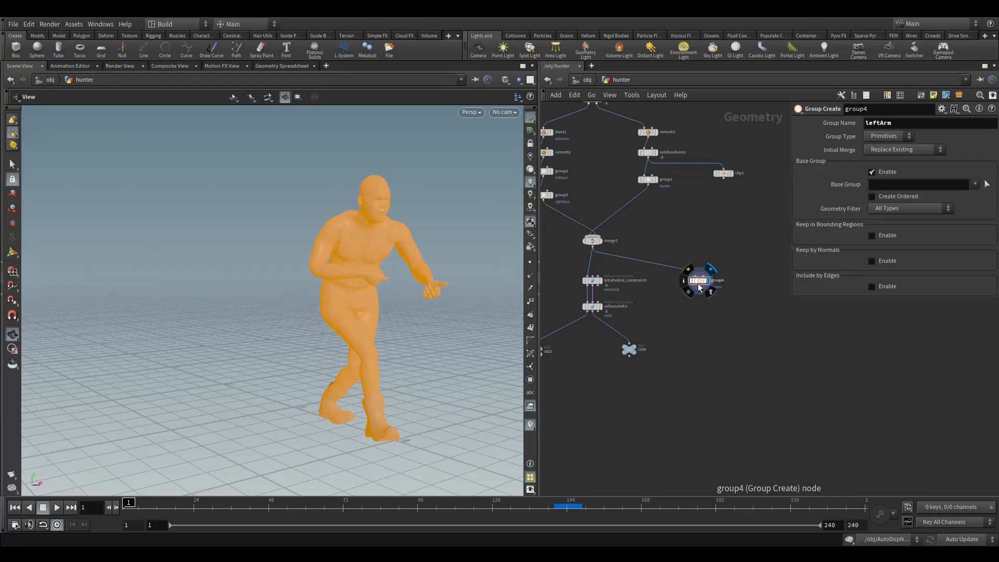
Step: Duplicate the leftArm group node below the original, in the same chain, and name the copy's group rightArm
alt+drag(698, 282, 698, 307)
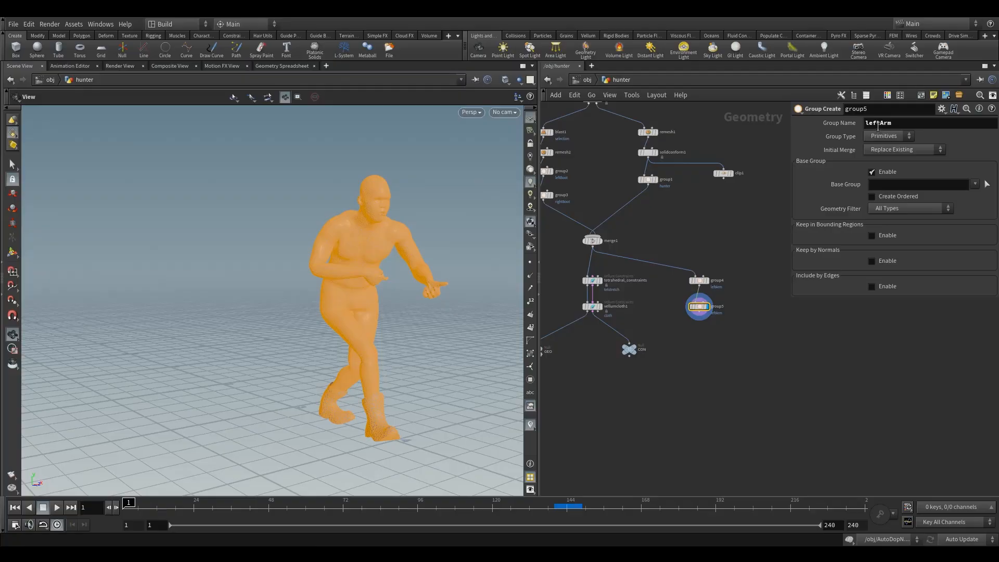
drag(878, 126, 848, 126)
text(righ)
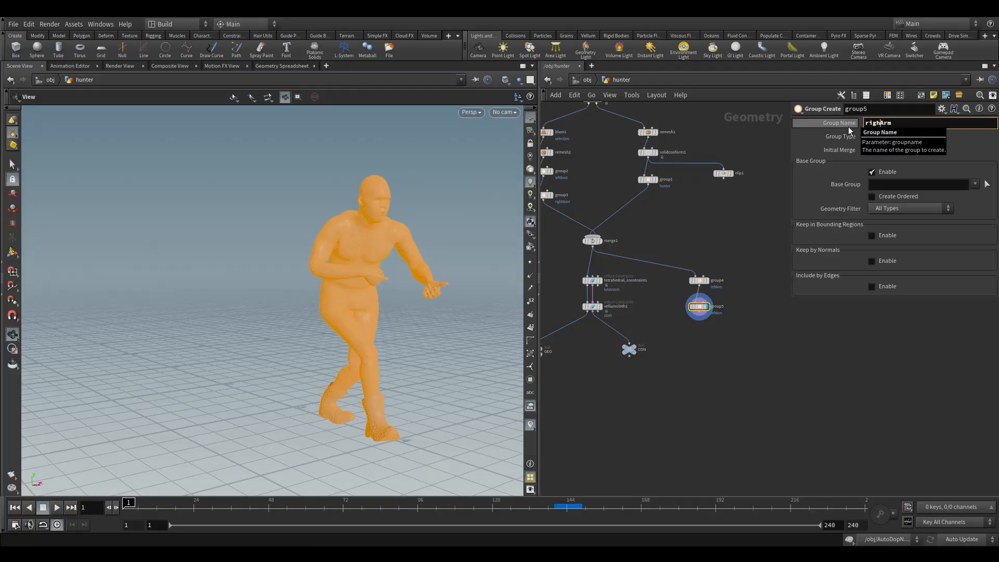
text(t)
key(Return)
Step: Display the leftArm group node, set its group type to Points and restrict it to a Bounding Sphere region
click(700, 284)
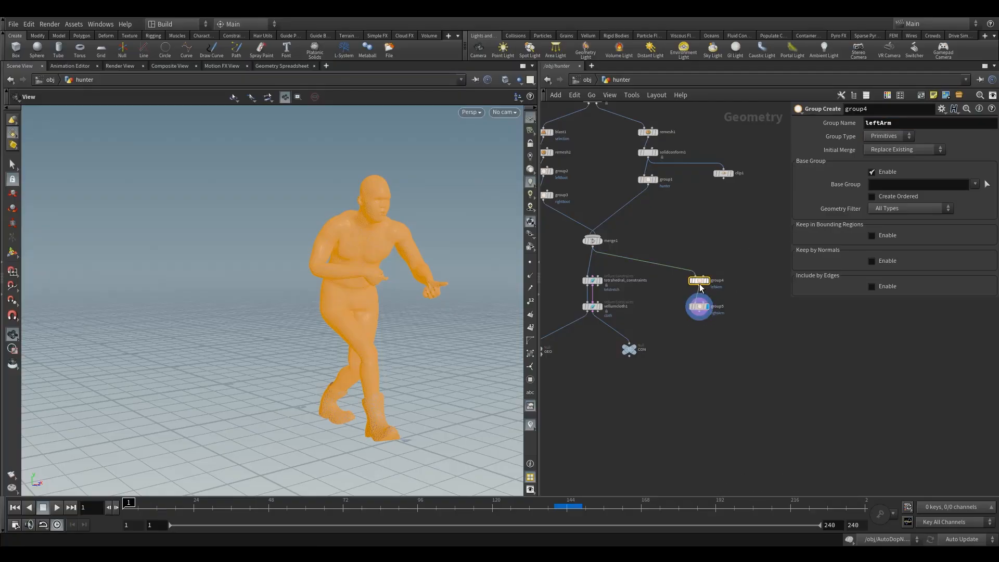
click(712, 270)
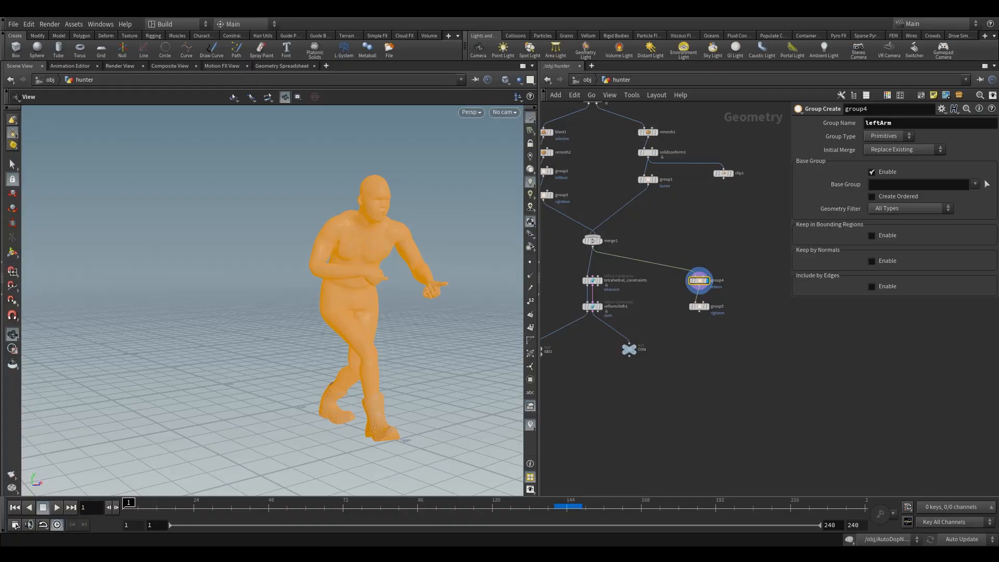
click(890, 136)
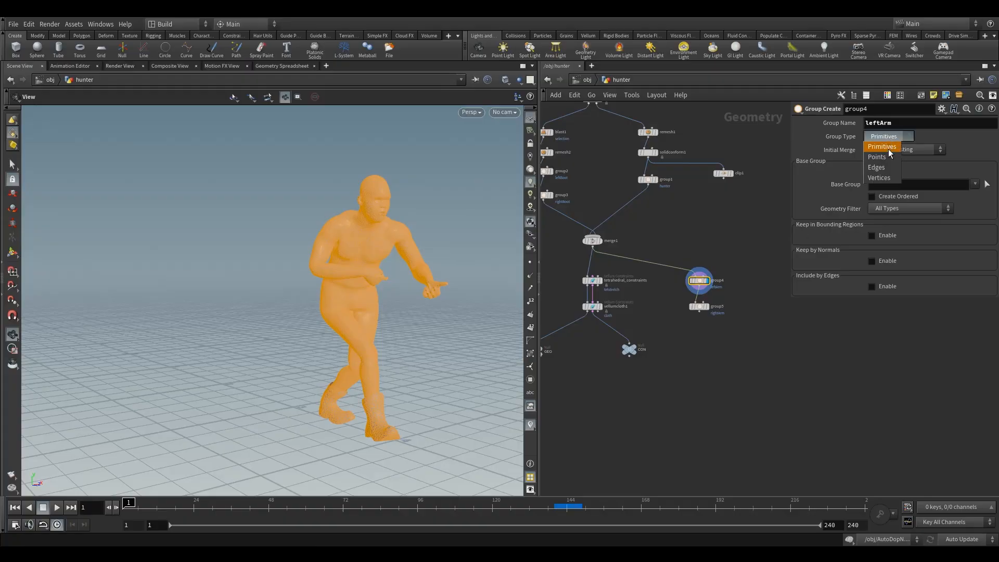
click(888, 148)
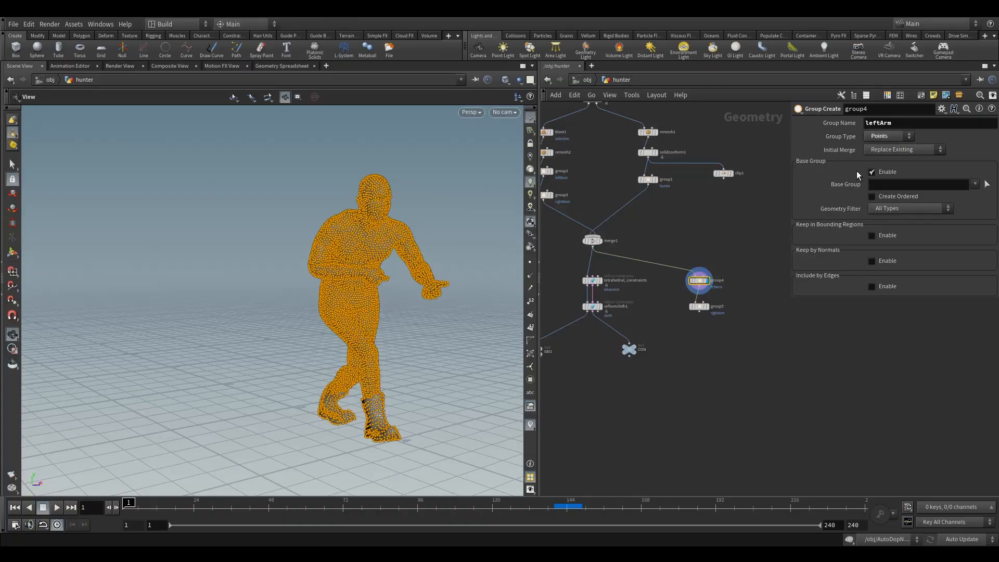
click(883, 234)
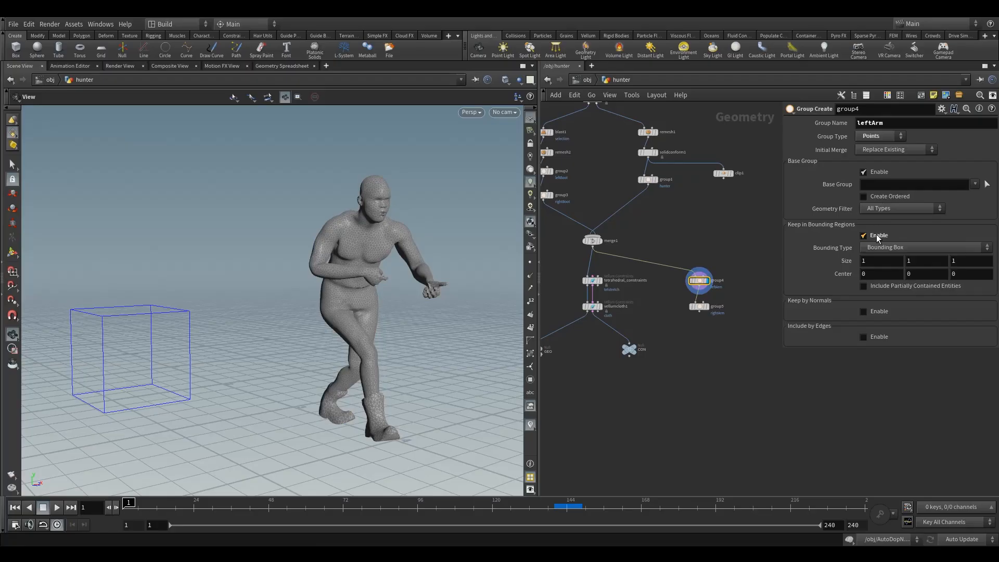
click(887, 247)
click(892, 260)
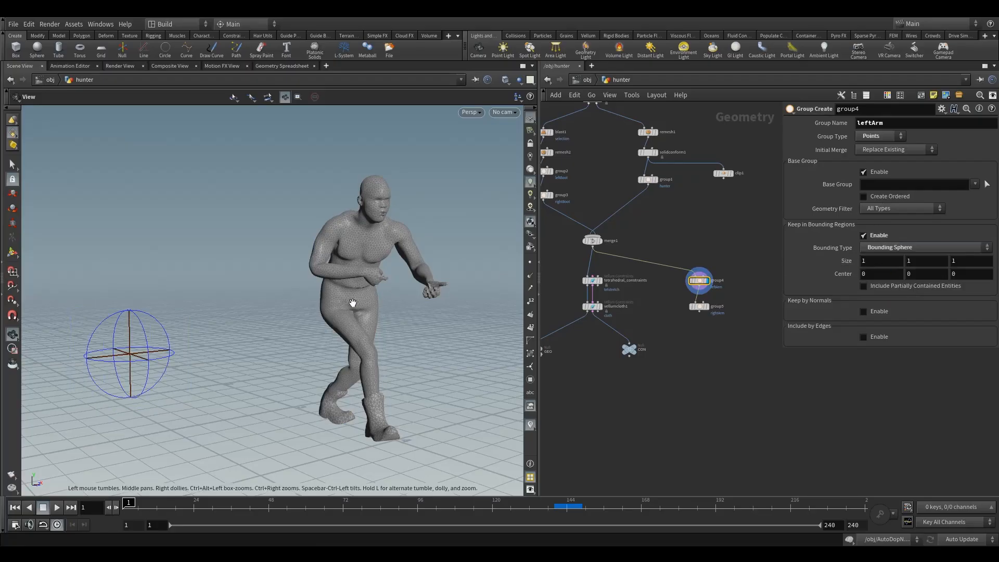
Step: Move the bounding sphere to the hunter's left arm at about 0.35, 0.83, 4.07 and resize it to about 0.55 × 0.9 × 1
drag(352, 303, 238, 326)
click(13, 253)
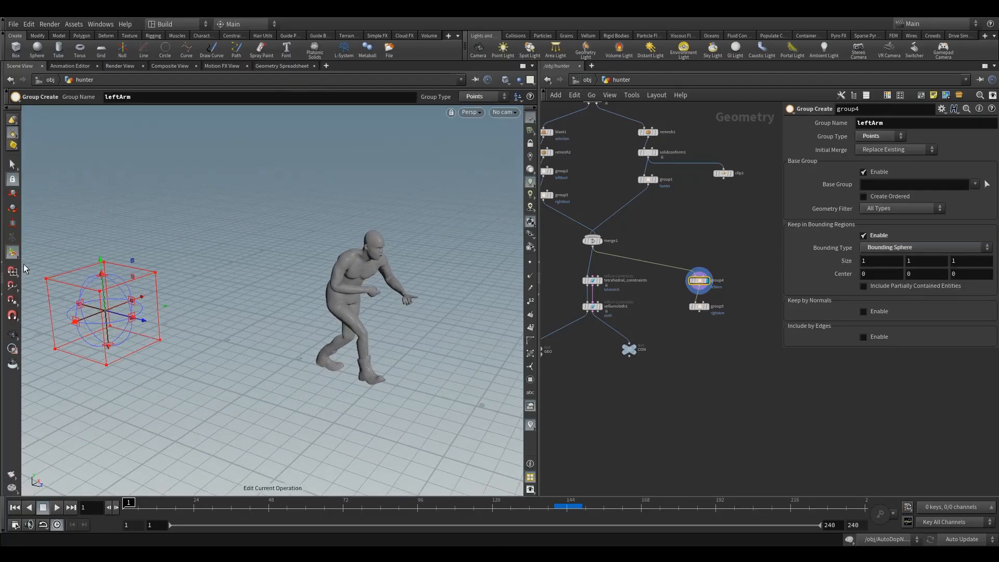
drag(141, 320, 333, 301)
key(Escape)
alt+drag(405, 312, 366, 313)
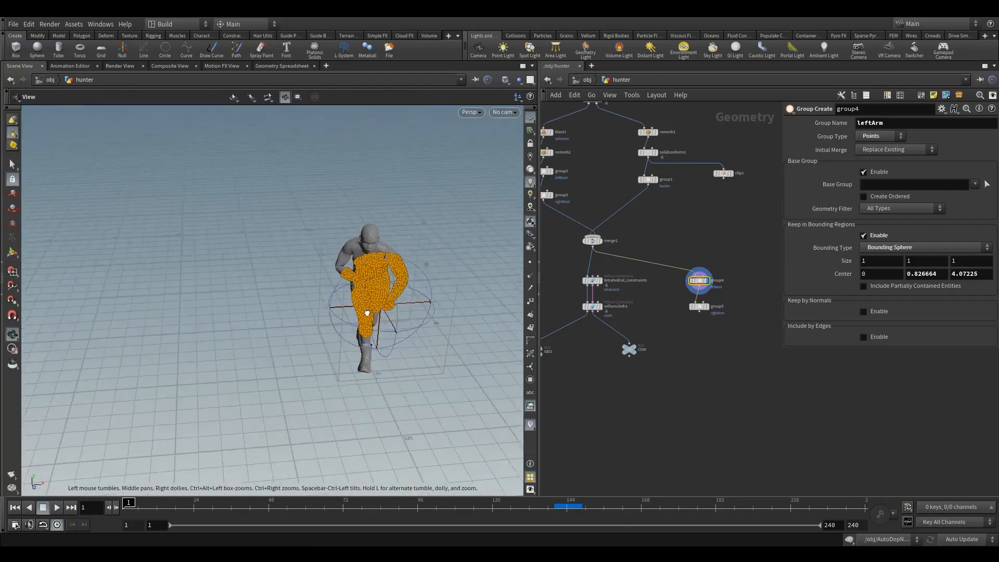
alt+right_drag(367, 313, 558, 272)
alt+drag(557, 272, 499, 277)
alt+drag(434, 235, 471, 195)
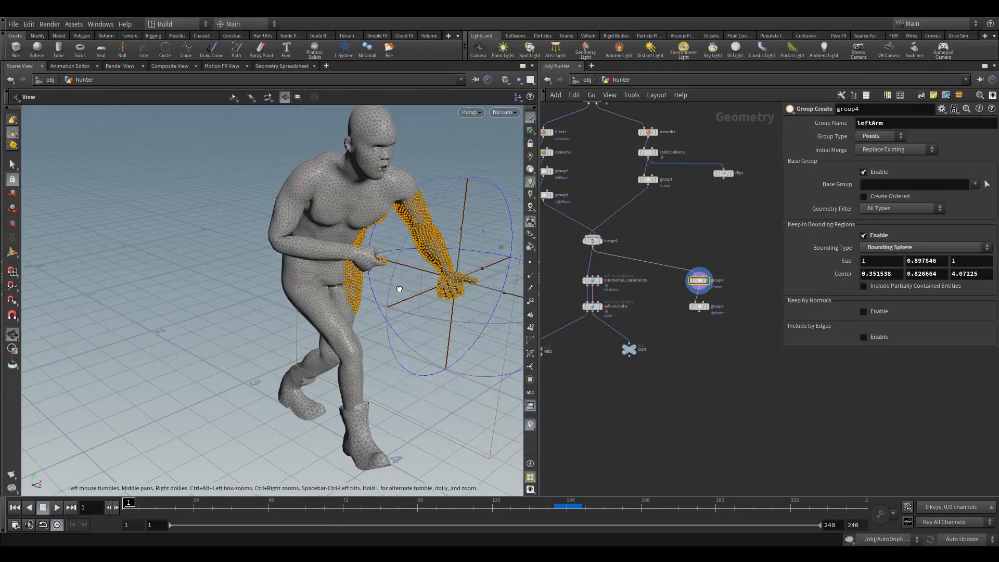
alt+drag(399, 289, 376, 289)
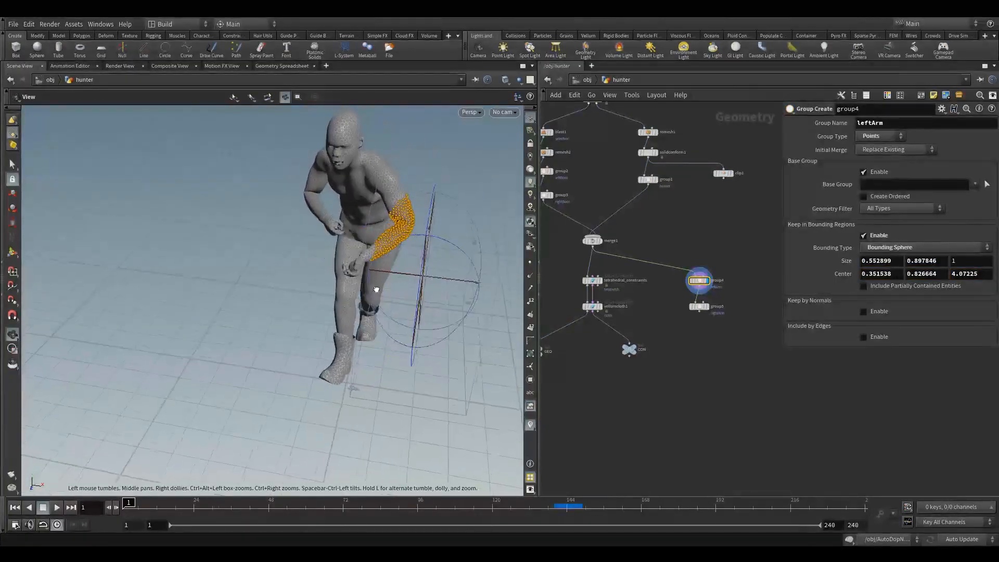
Step: Set the leftArm bounding sphere's size to 0.676112, 0.466842, 0.824984
key(Return)
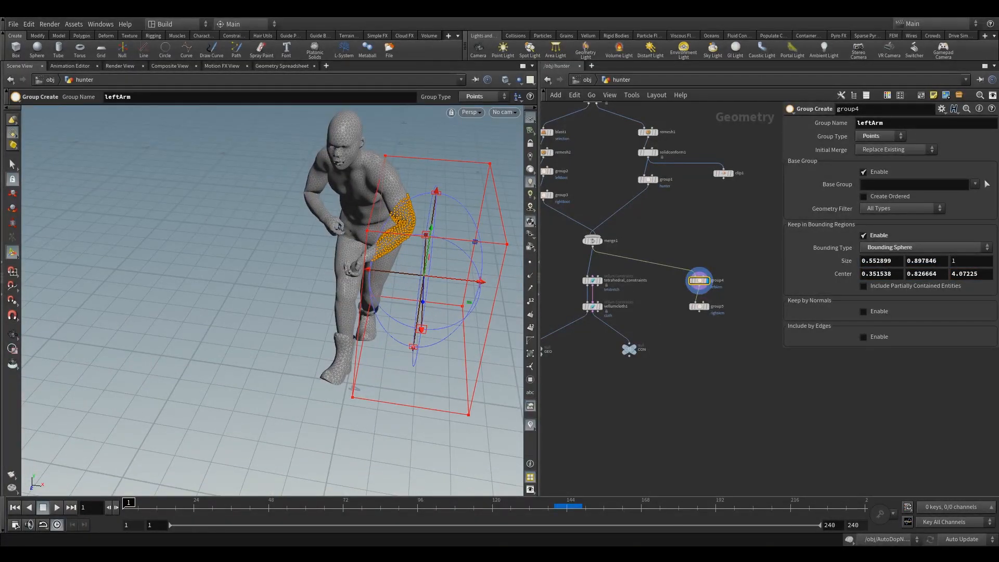
drag(891, 261, 868, 263)
text(676112)
key(Tab)
text(0)
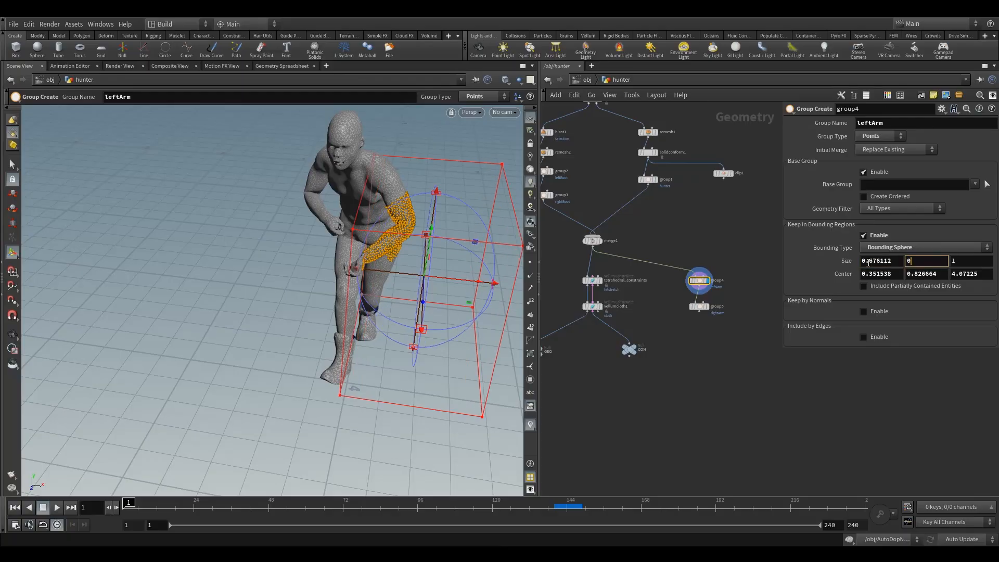
text(.466842)
key(Tab)
text(0.)
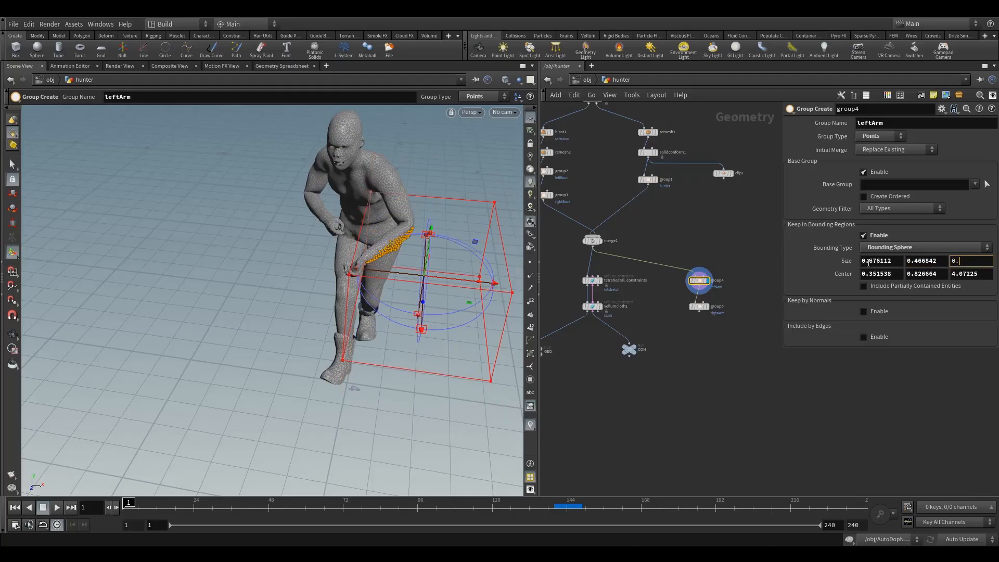
text(824984)
key(Tab)
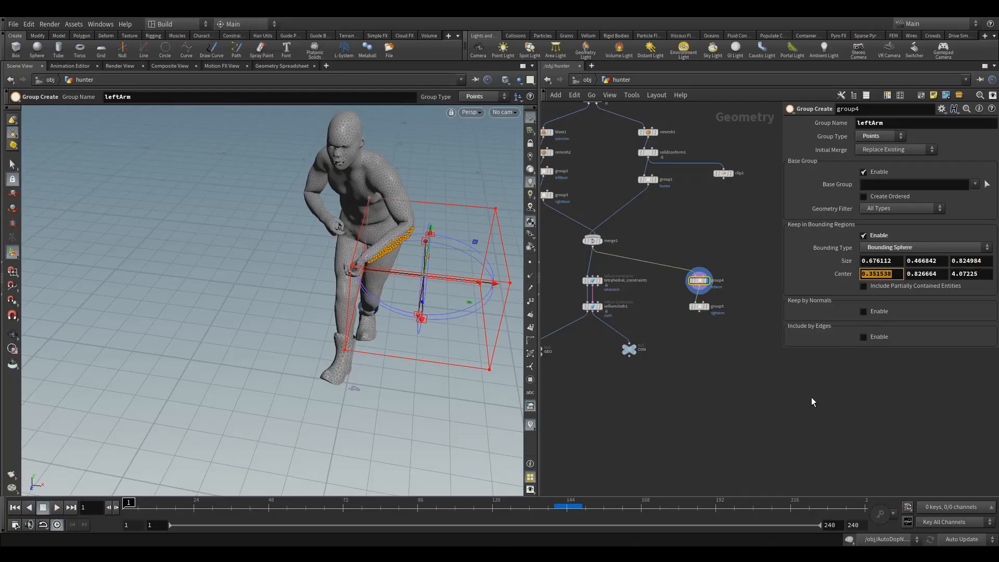
Step: Set the leftArm bounding sphere's center to 0.212388, 1.02613, 4.21844 and check the points selected on the arm
text(.212388)
key(Tab)
text(1.)
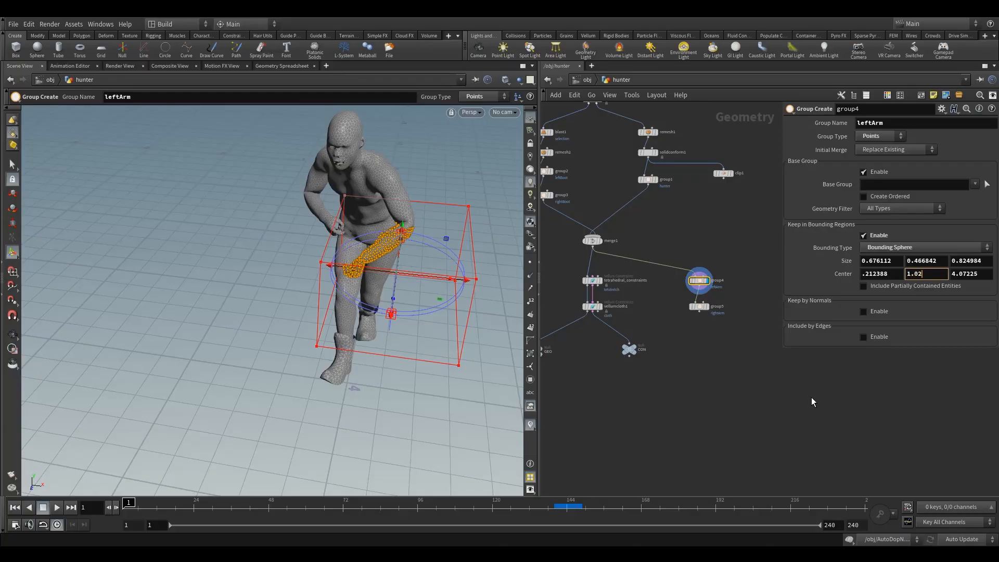
text(02613)
key(Tab)
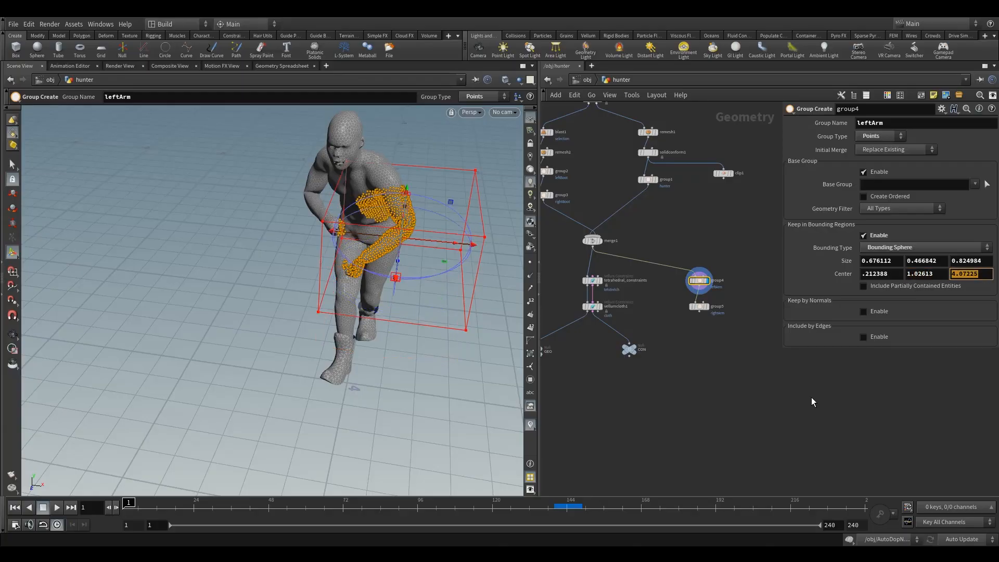
text(4.21844)
key(Return)
alt+drag(359, 241, 370, 221)
Step: Display the rightArm group node and move it further below the leftArm node
click(698, 306)
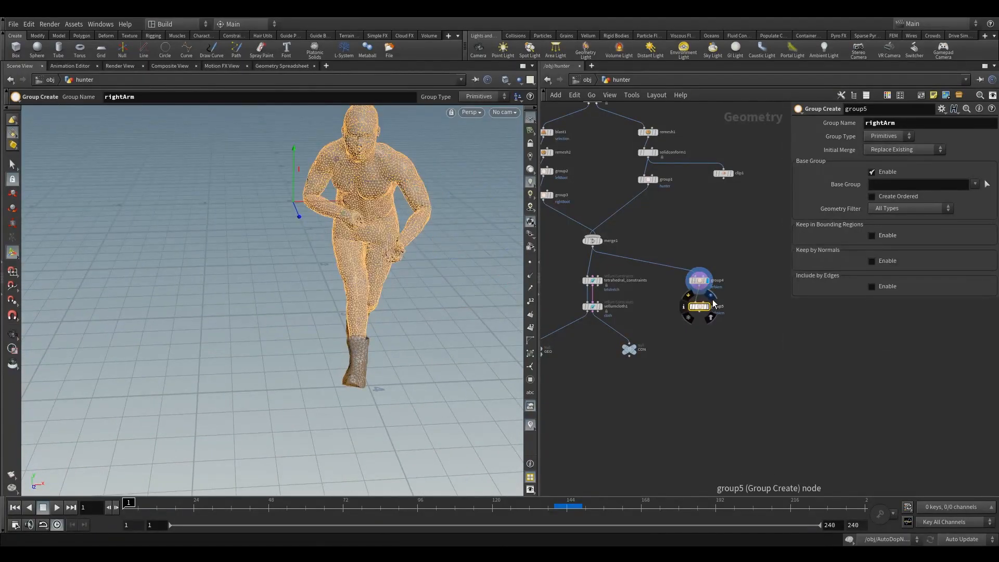
click(715, 306)
mouse_move(447, 234)
alt+mouse_down()
mouse_move(364, 235)
mouse_move(432, 237)
alt+mouse_up()
click(697, 282)
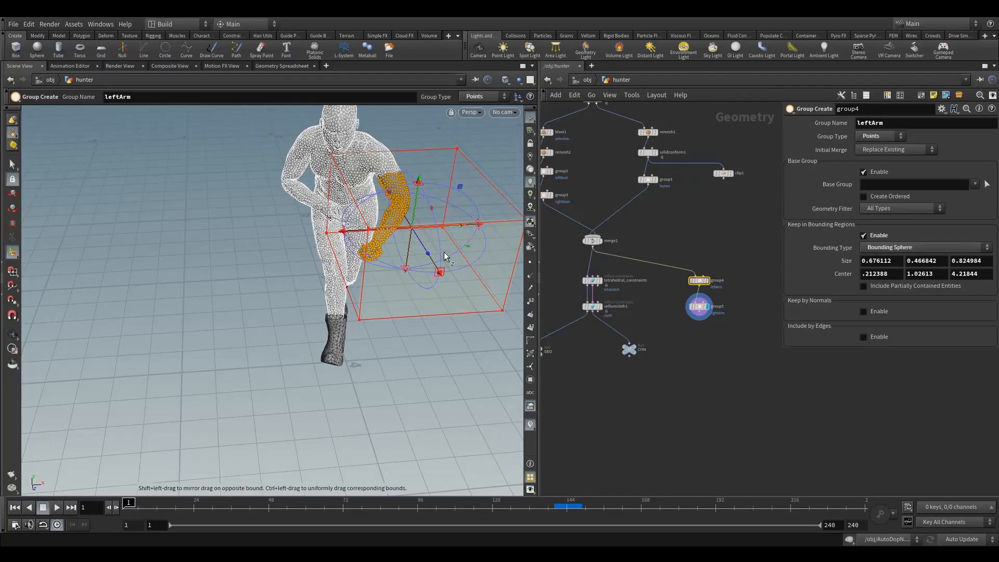
drag(711, 303, 712, 324)
Step: Add a Sphere node beside the leftArm group node and display it
click(745, 301)
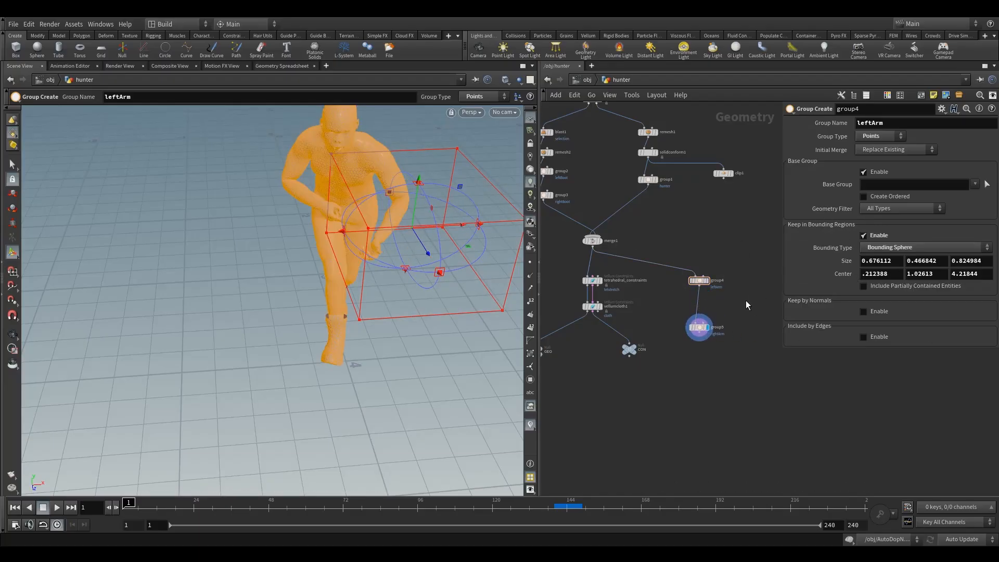
key(Tab)
text(sp)
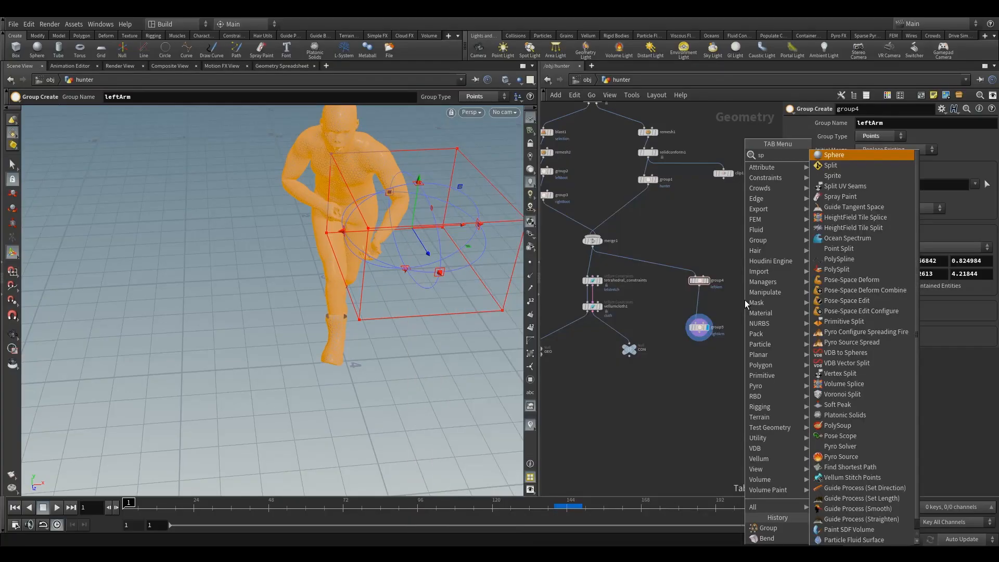
text(h)
key(Return)
click(751, 282)
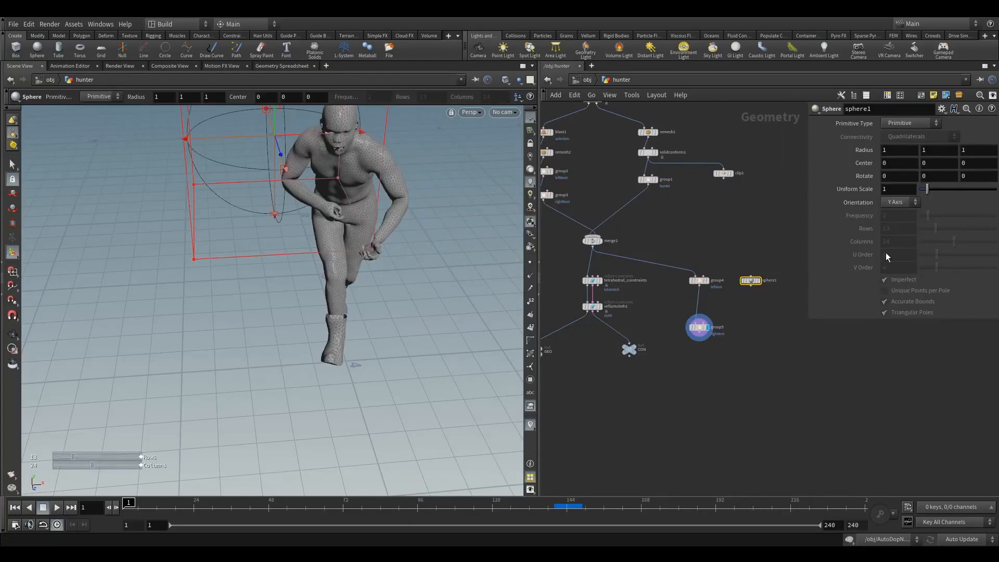
click(758, 280)
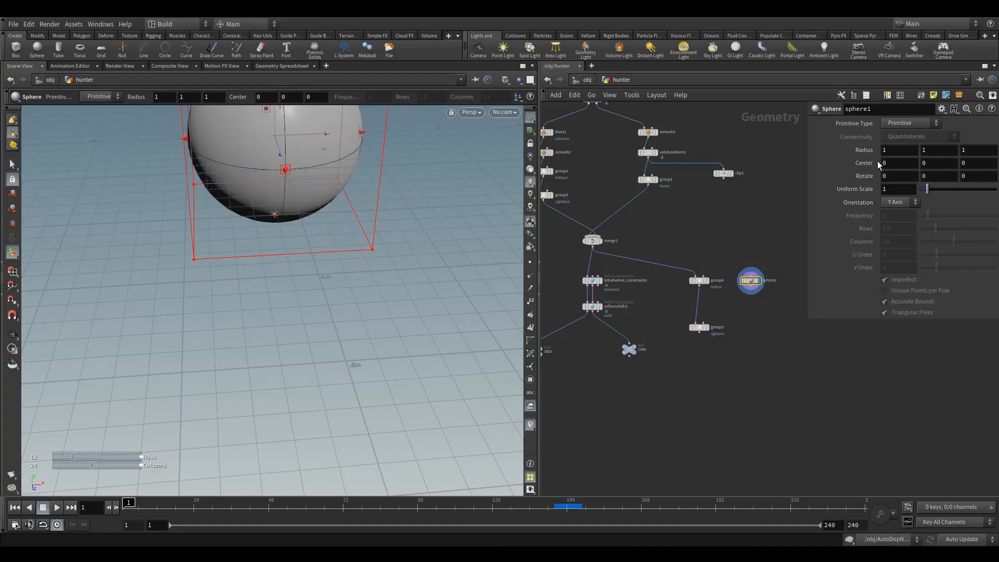
Step: Template the leftArm group node for reference and set the sphere's primitive type to Polygon Mesh
click(710, 293)
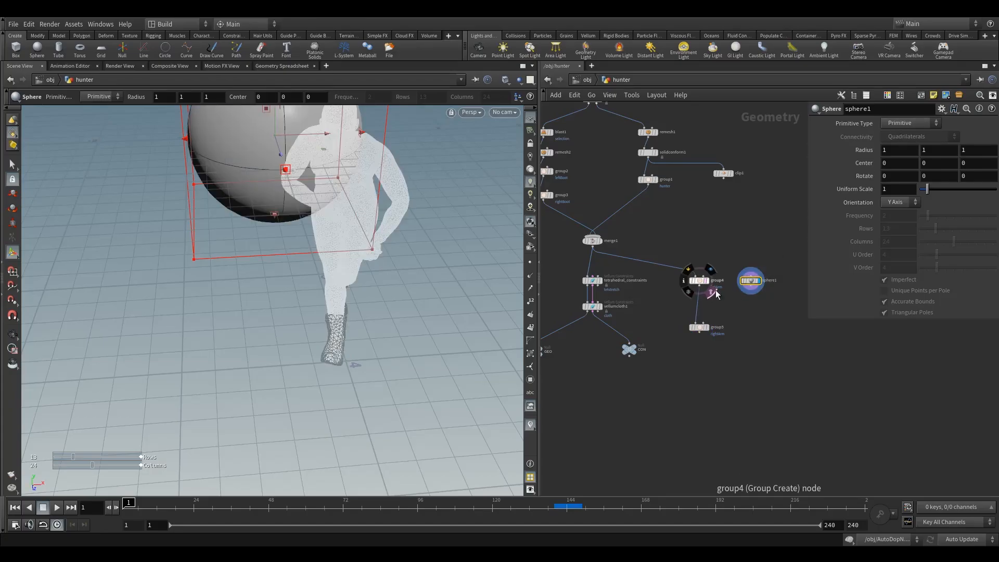
click(911, 126)
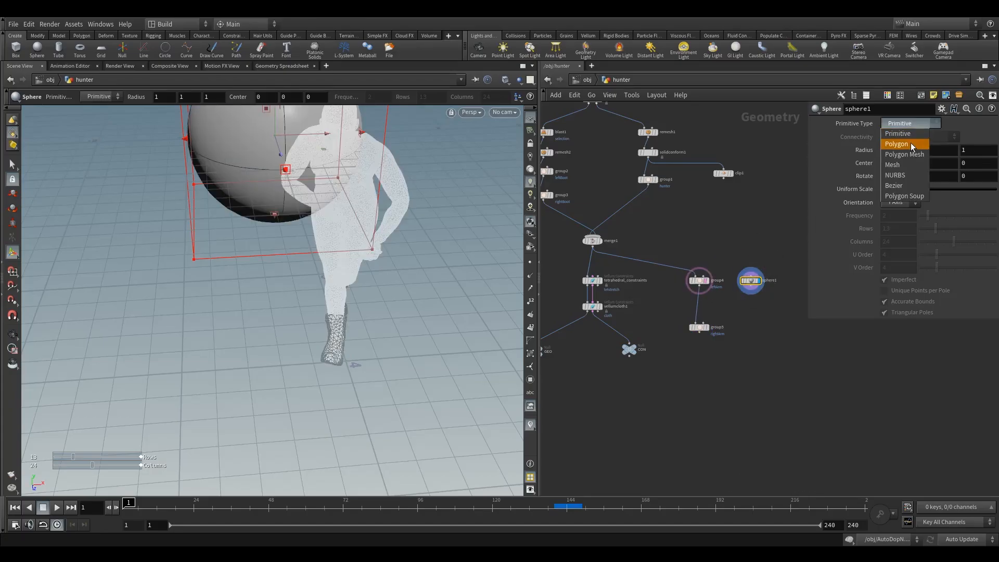
click(905, 137)
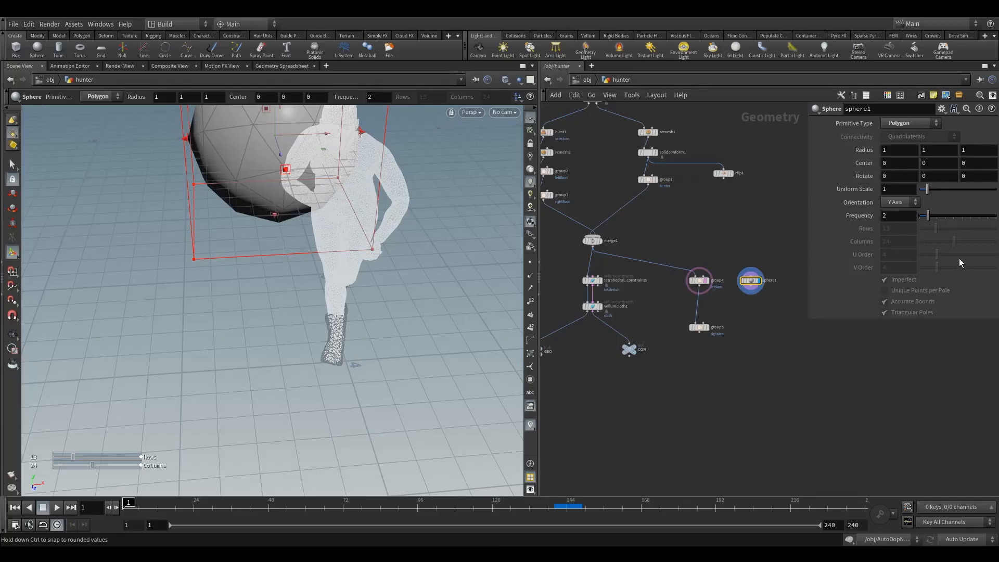
click(898, 124)
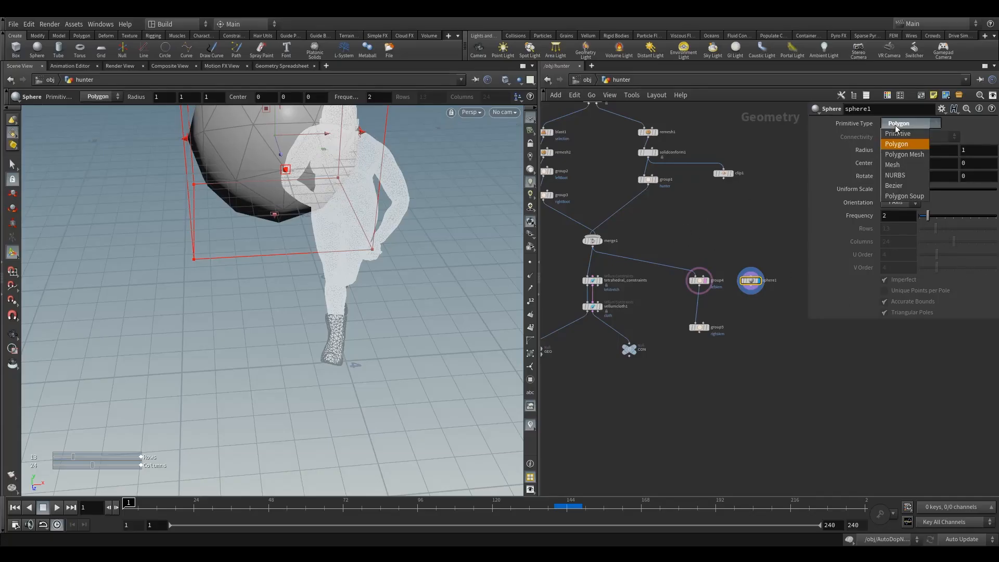
click(904, 154)
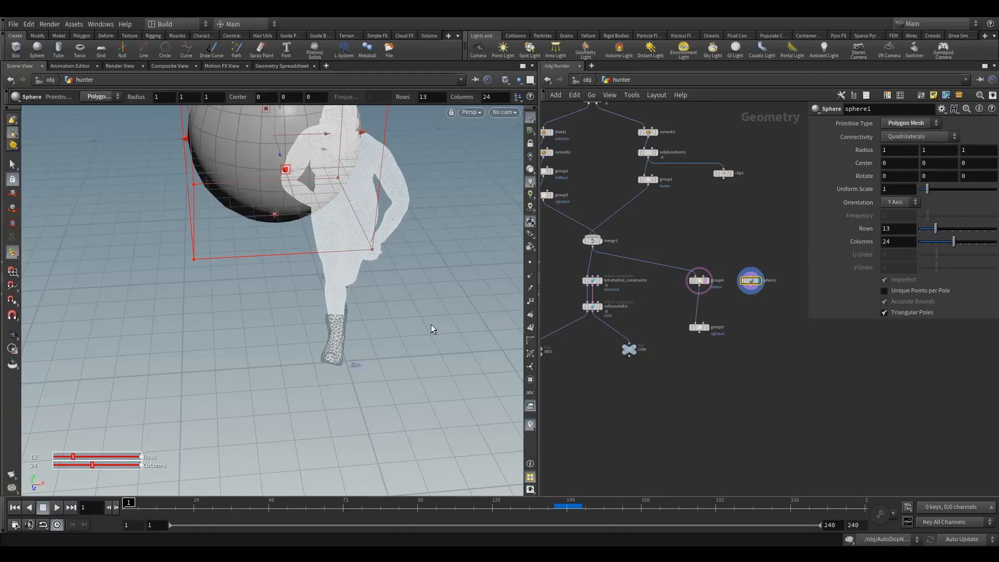
Step: Connect the sphere to the rightArm group node's second input and display that group node
key(Escape)
drag(291, 255, 187, 293)
key(Return)
drag(751, 292, 700, 324)
click(698, 327)
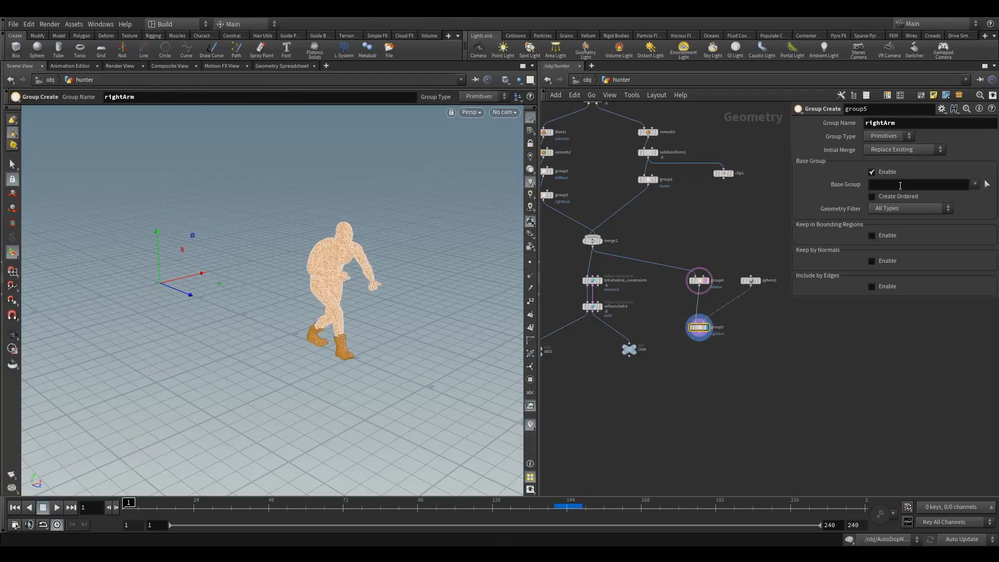
Step: Set the rightArm group type to Points and keep points in a bounding region of type Bounding Object (points or vertices only)
click(881, 135)
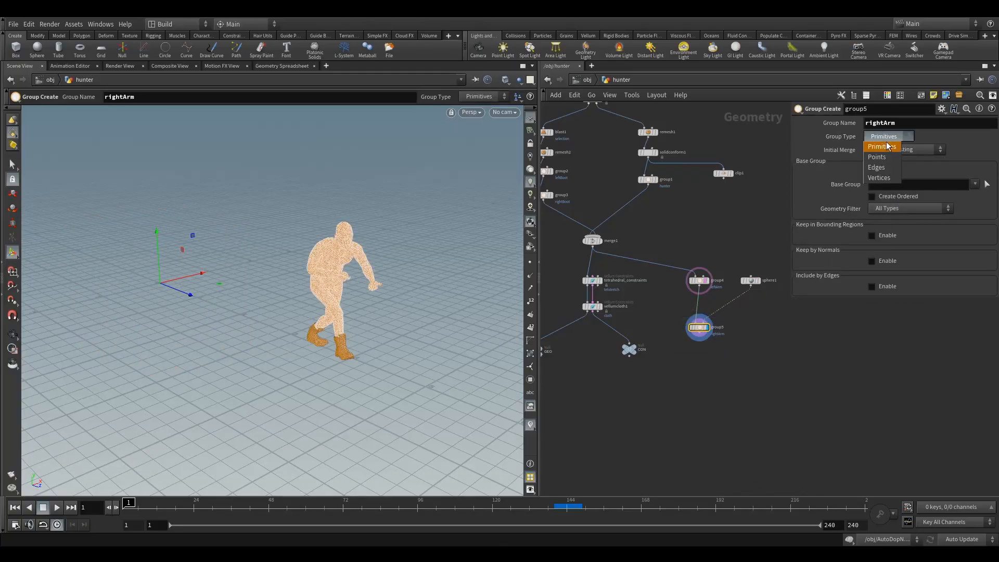
click(884, 147)
click(910, 208)
click(819, 198)
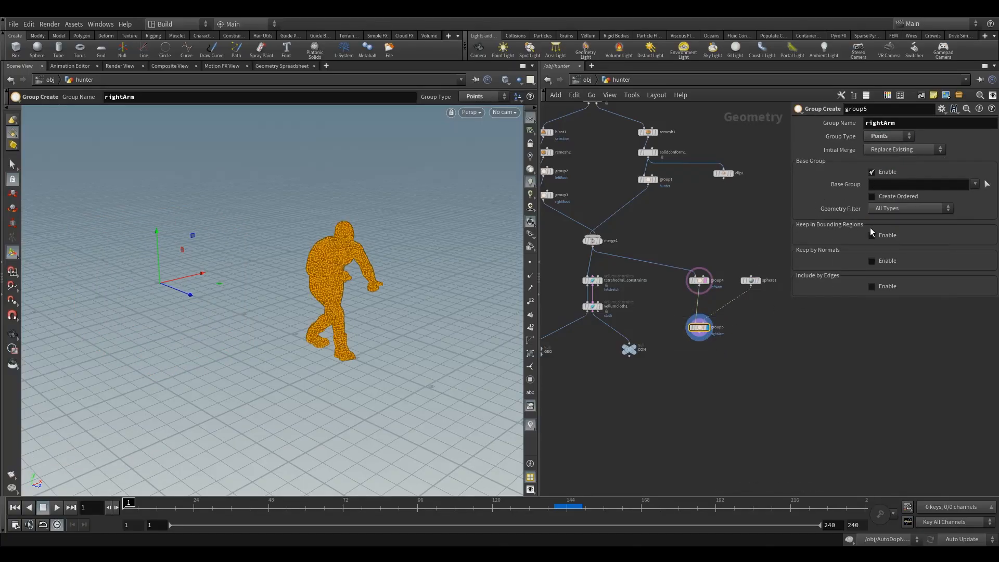
click(863, 236)
click(889, 247)
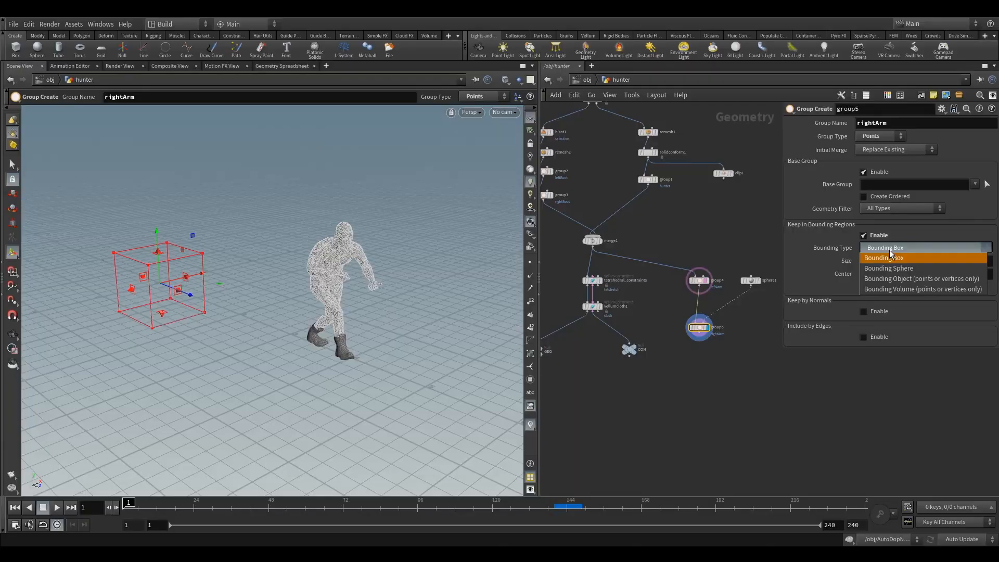
click(904, 279)
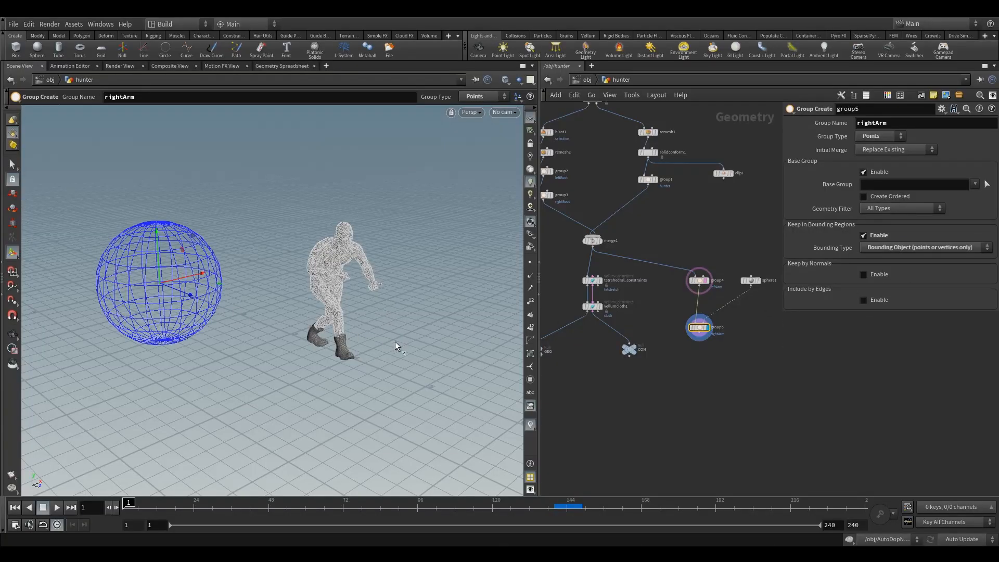
Step: Move the sphere over the hunter's body to a center of about 0, 0.77, 3.3
click(750, 280)
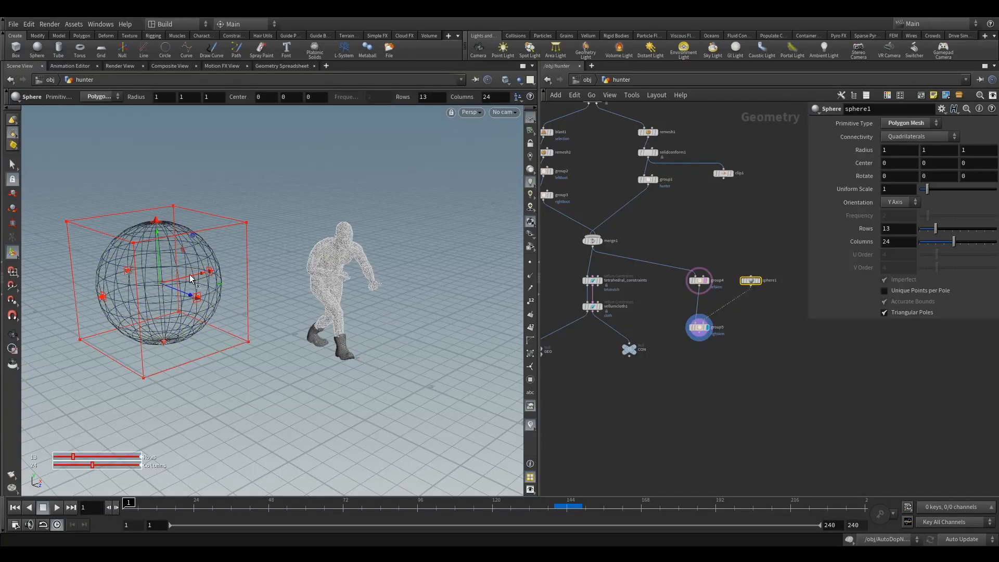
drag(197, 285, 356, 365)
alt+drag(321, 334, 303, 295)
alt+right_drag(303, 294, 368, 273)
key(Return)
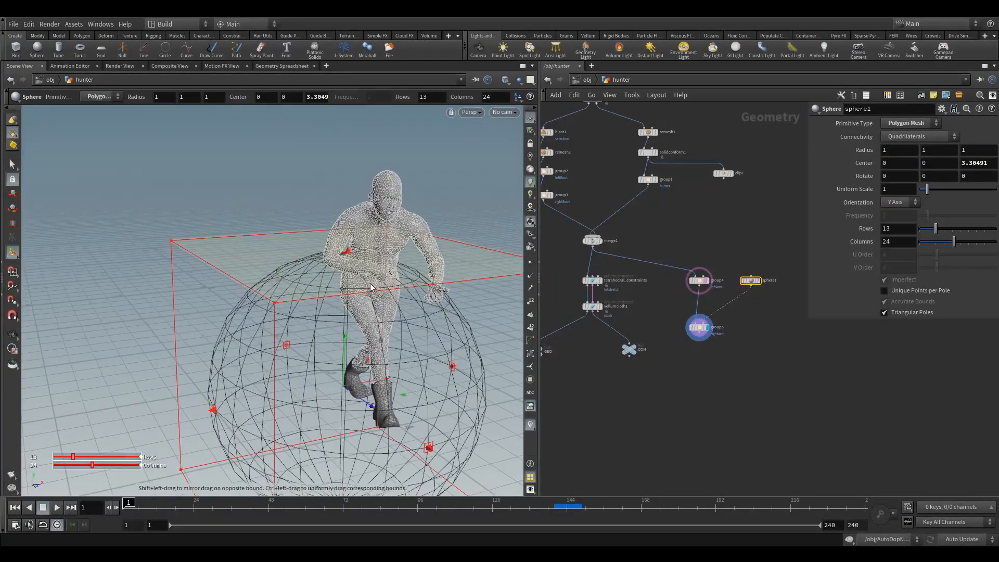
drag(355, 350, 346, 247)
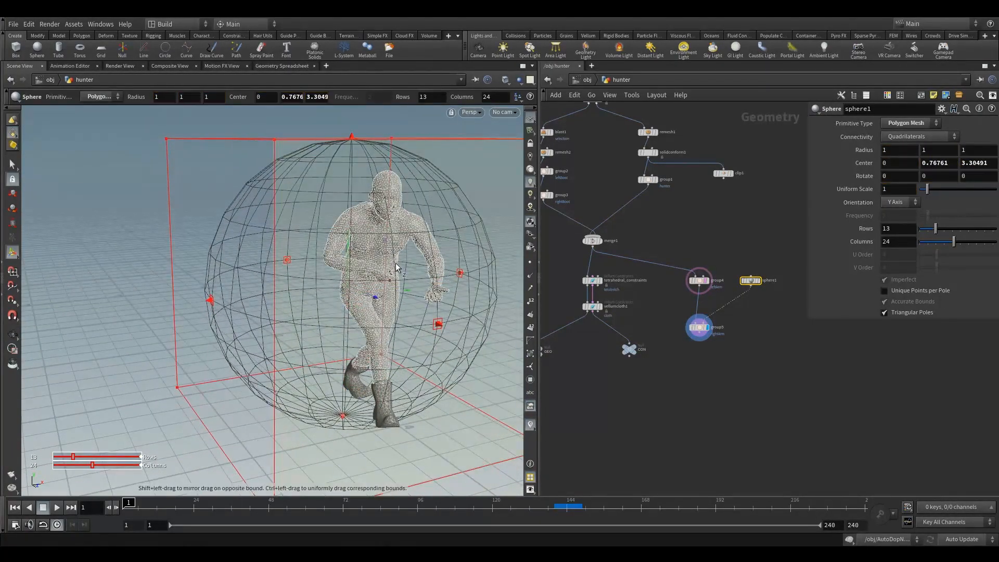
mouse_move(401, 269)
alt+mouse_down()
mouse_move(385, 265)
mouse_move(406, 275)
alt+mouse_up()
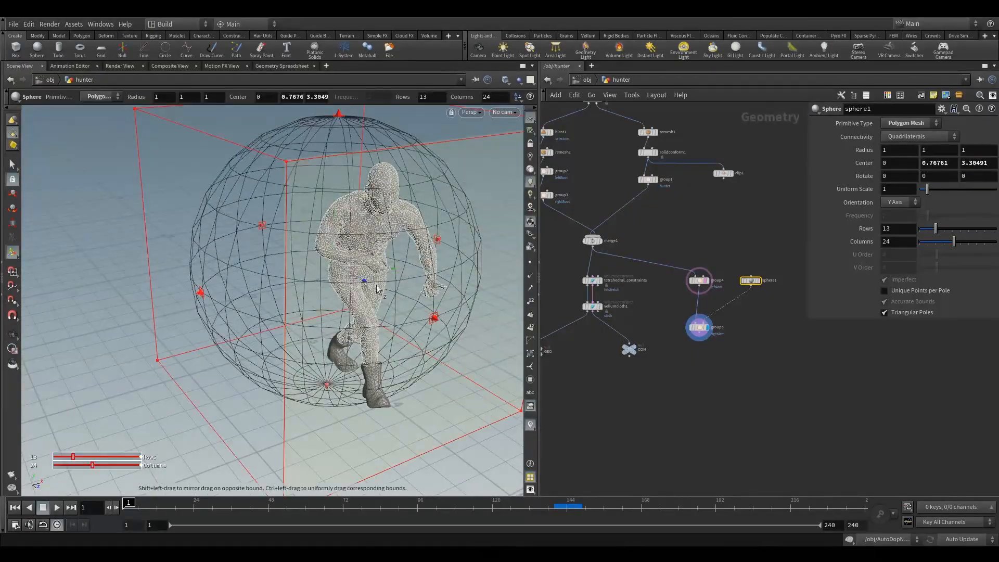
Step: Examine which points the rightArm and leftArm groups select, and widen the parameter area for the sphere's values
click(702, 337)
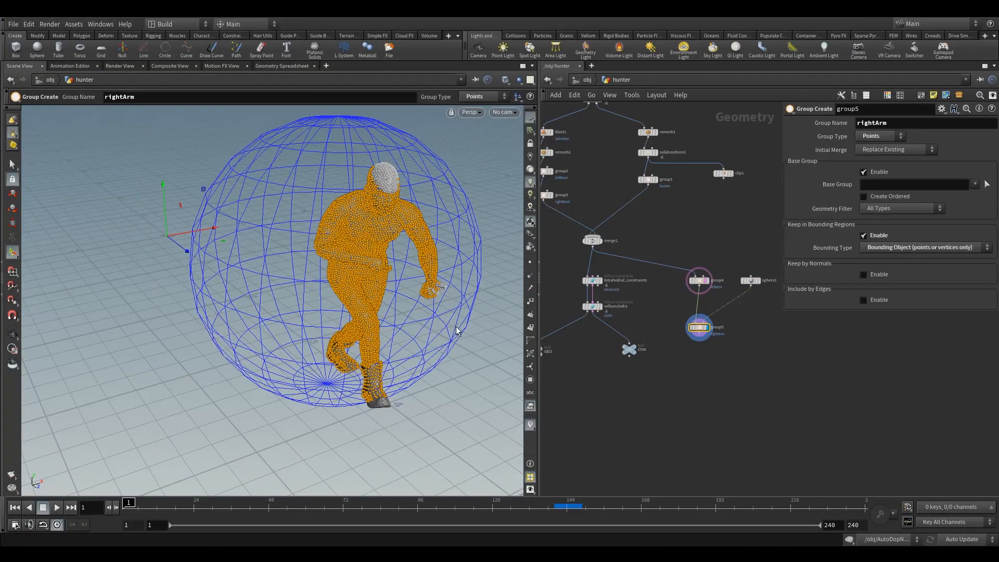
click(742, 281)
middle_drag(742, 281, 703, 282)
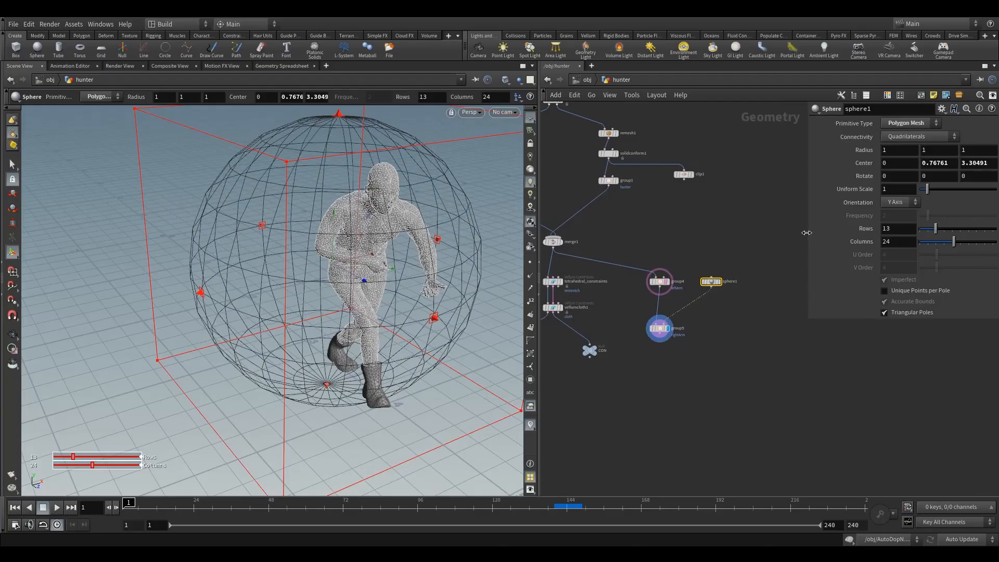
drag(806, 231, 762, 229)
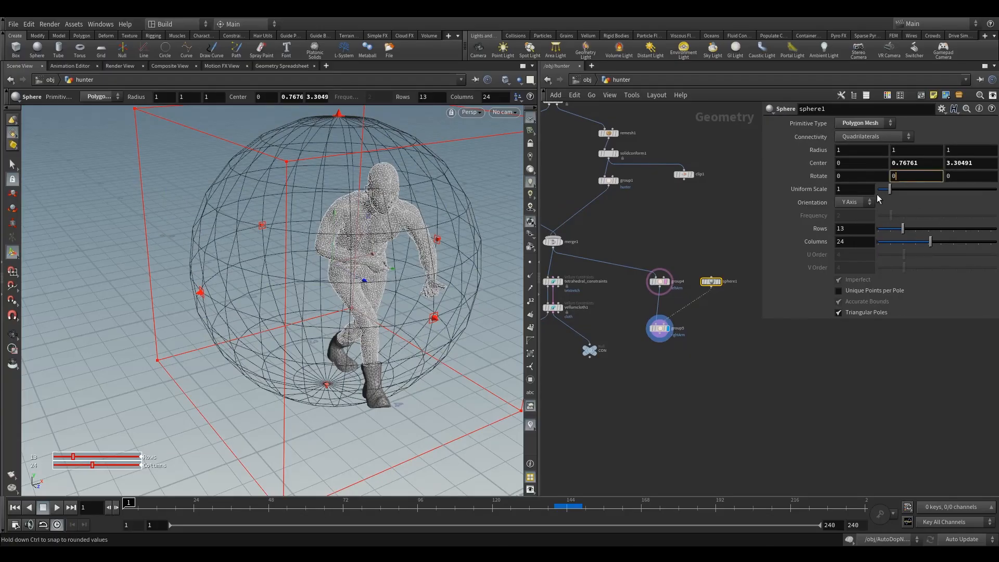
click(659, 281)
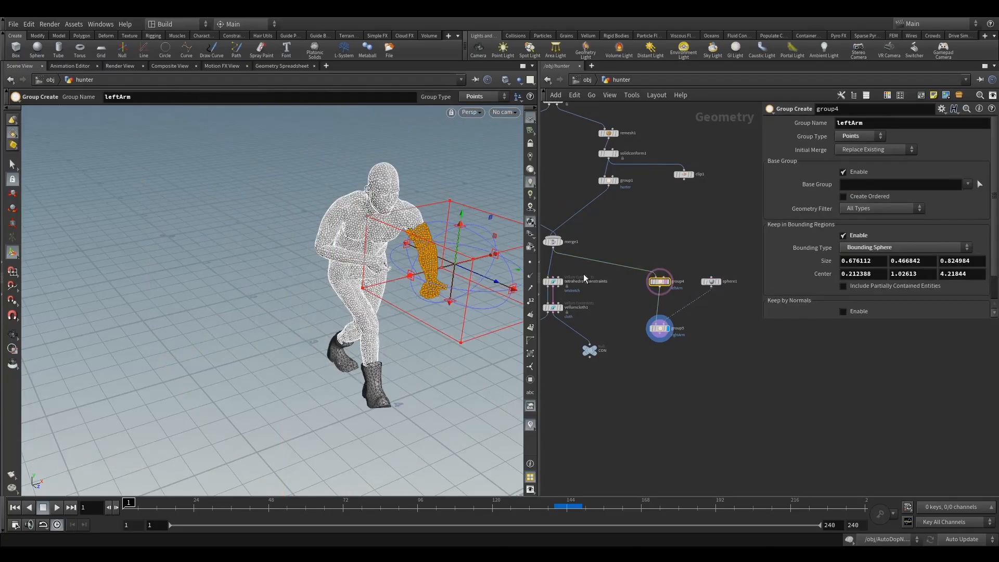
click(654, 328)
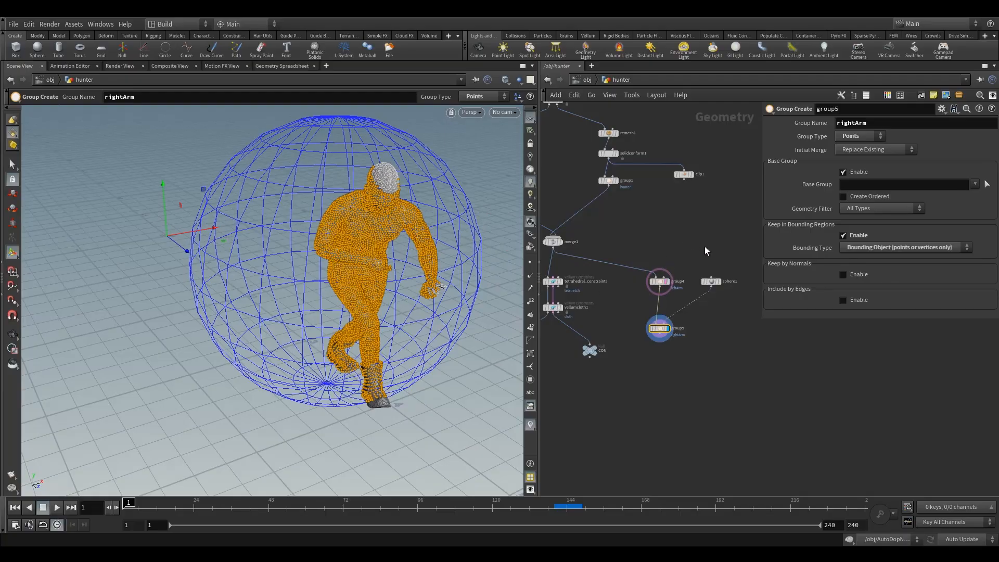
click(711, 281)
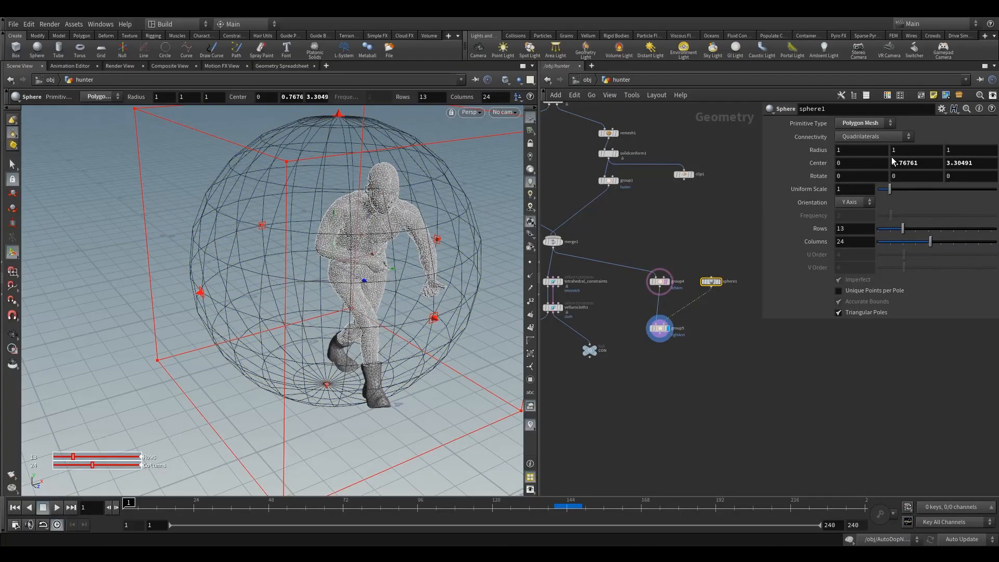
Step: Set the sphere's radius to 0.145184, 0.123381, 0.438457
click(858, 150)
text(0.145184)
key(Tab)
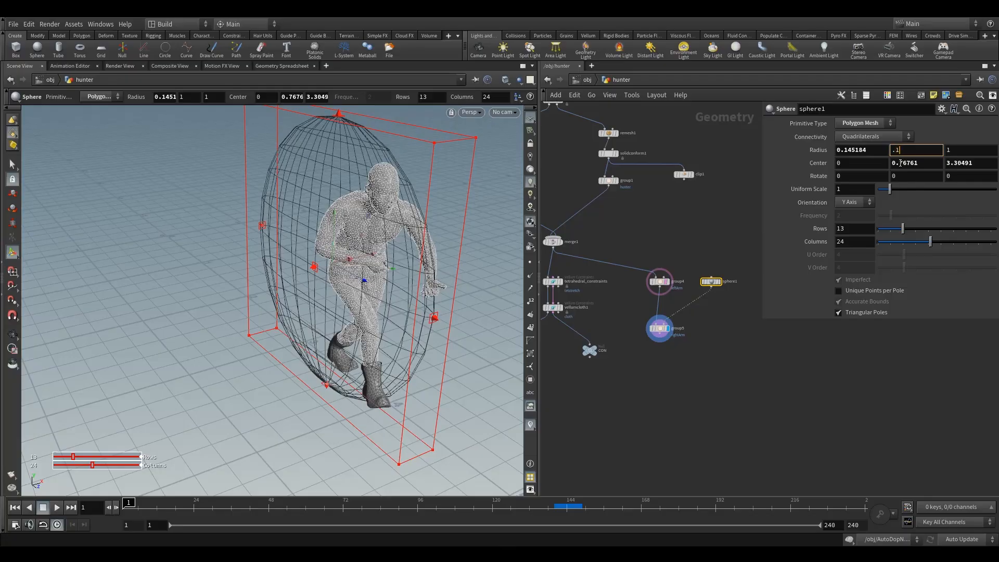
text(.123381)
key(Tab)
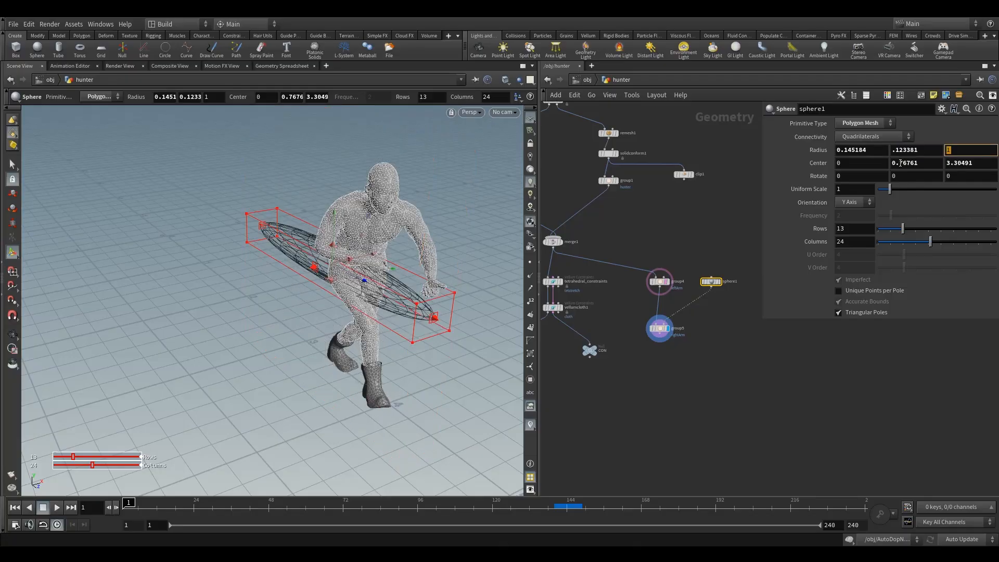
text(.438457)
key(Tab)
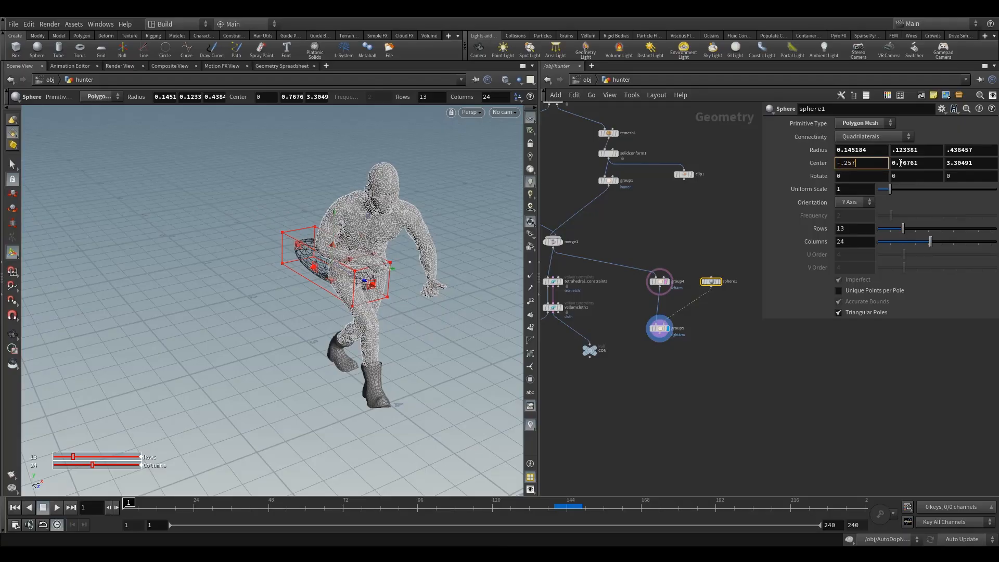
Step: Set the sphere's center to -0.25723, 1.00621, 3.79115 to place it at the hunter's right arm
text(-.25723)
key(Tab)
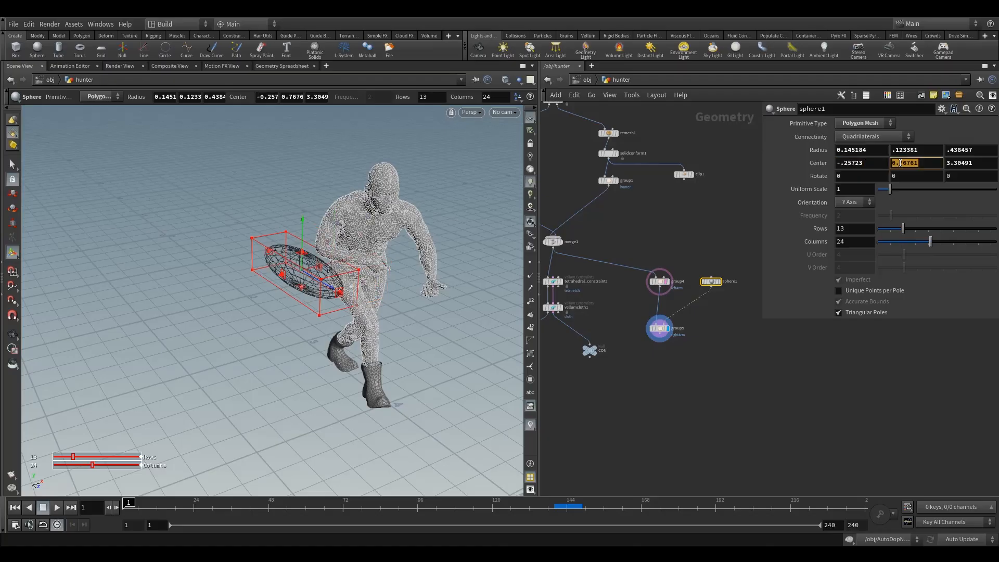
text(1.00621)
key(Tab)
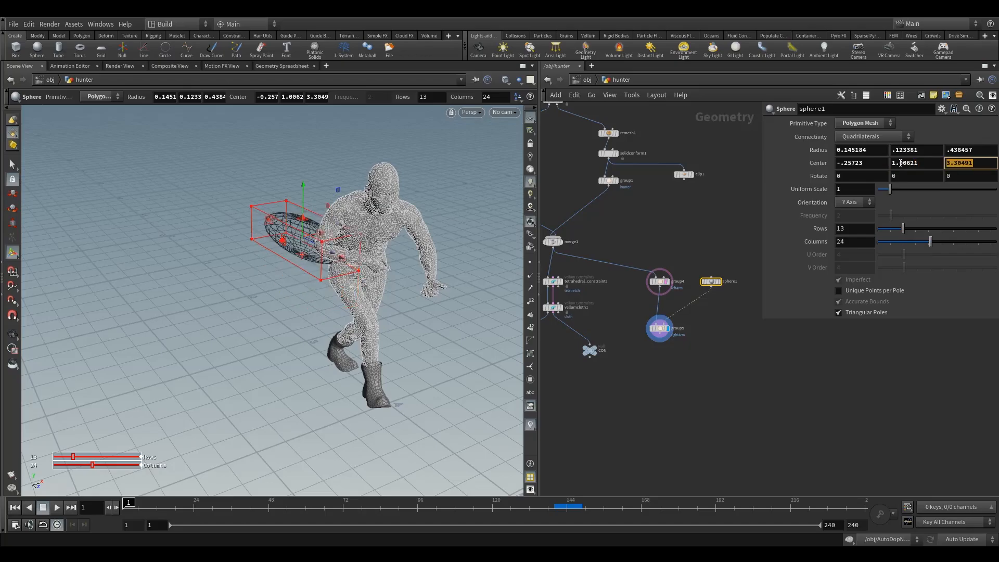
text(3)
text(.79115)
Step: Set the sphere's Y rotation to 33.668 and check the points the rightArm group selects
drag(911, 177, 856, 177)
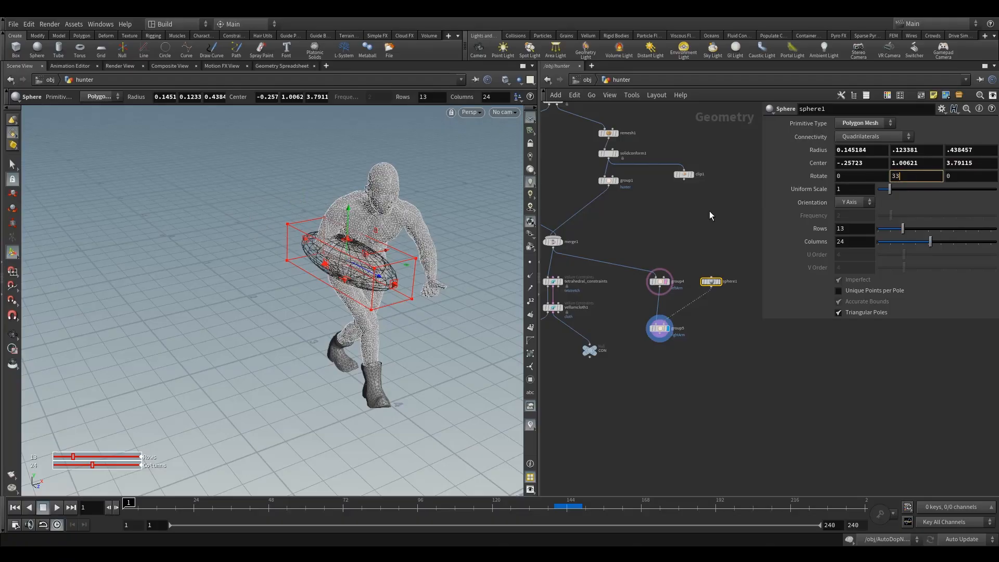
text(33)
key(Return)
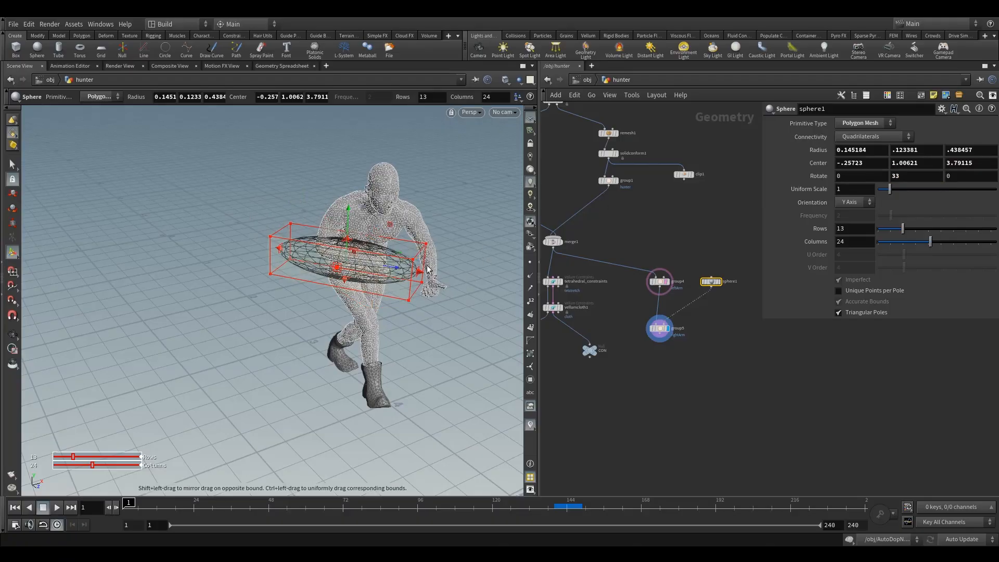
click(920, 178)
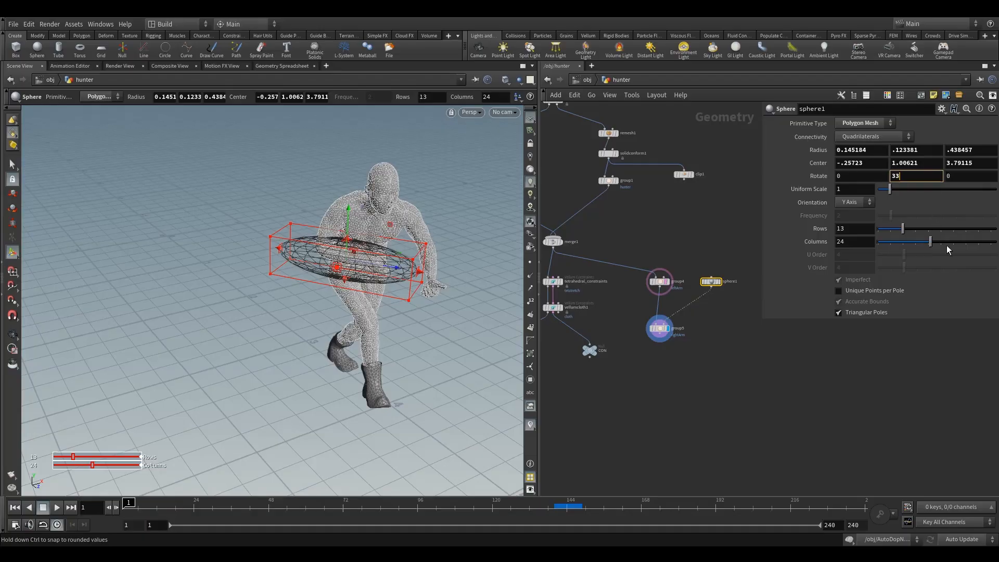
text(.668)
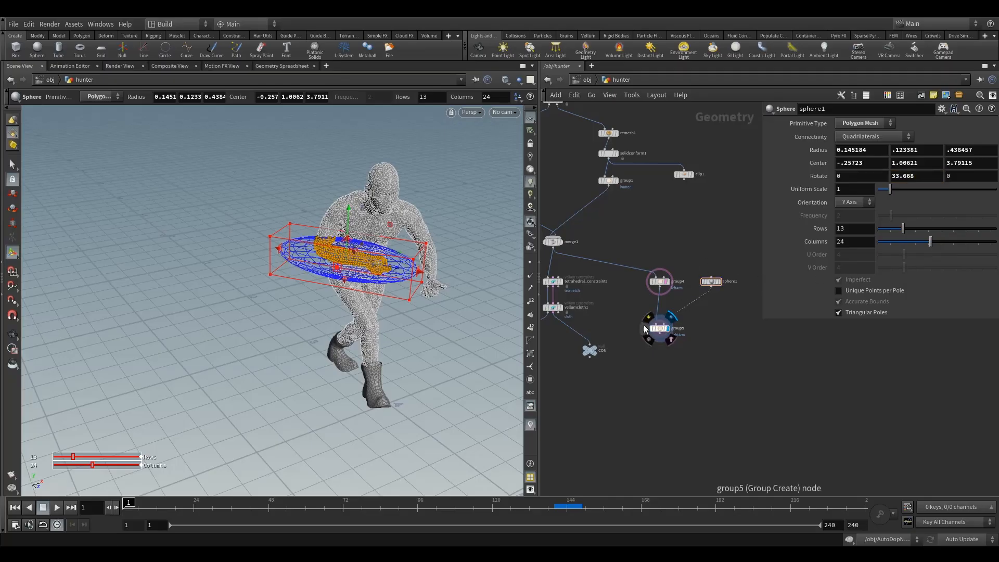
click(656, 329)
mouse_move(398, 301)
alt+mouse_down()
mouse_move(290, 297)
mouse_move(345, 308)
mouse_move(426, 293)
mouse_move(405, 291)
mouse_move(387, 303)
alt+mouse_up()
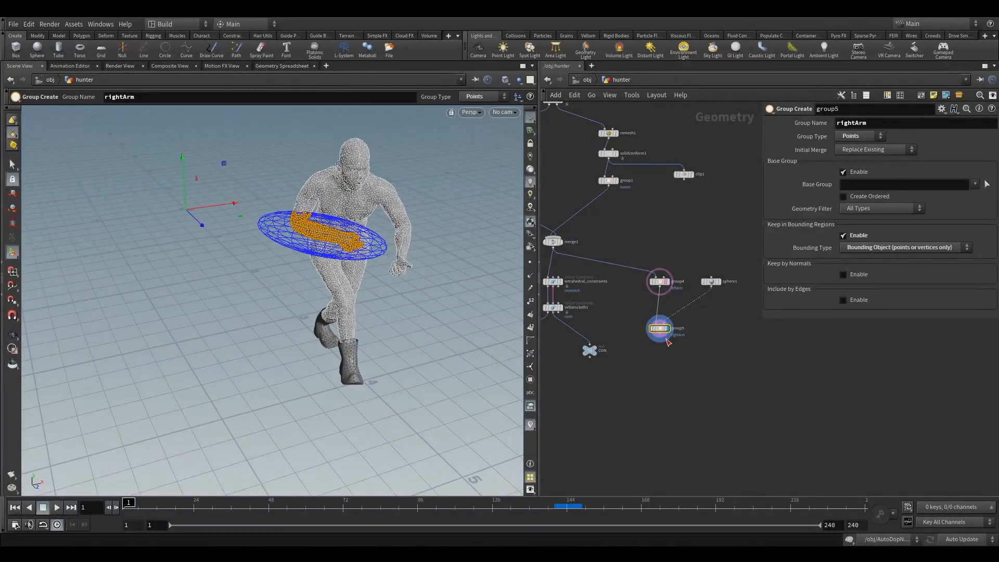
Step: Add a Bend node after the rightArm group node and display its result
key(Tab)
text(be)
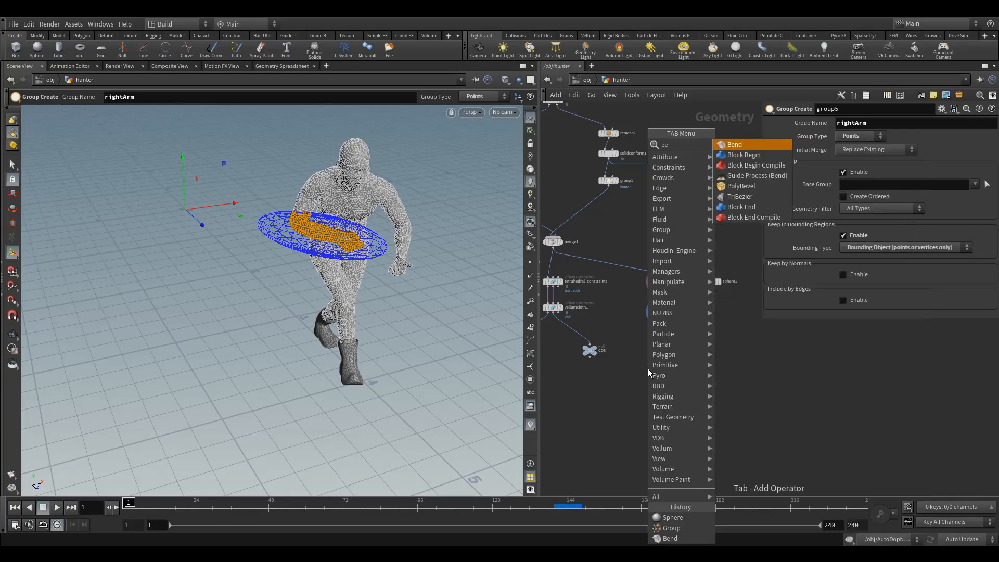
text(n)
key(Return)
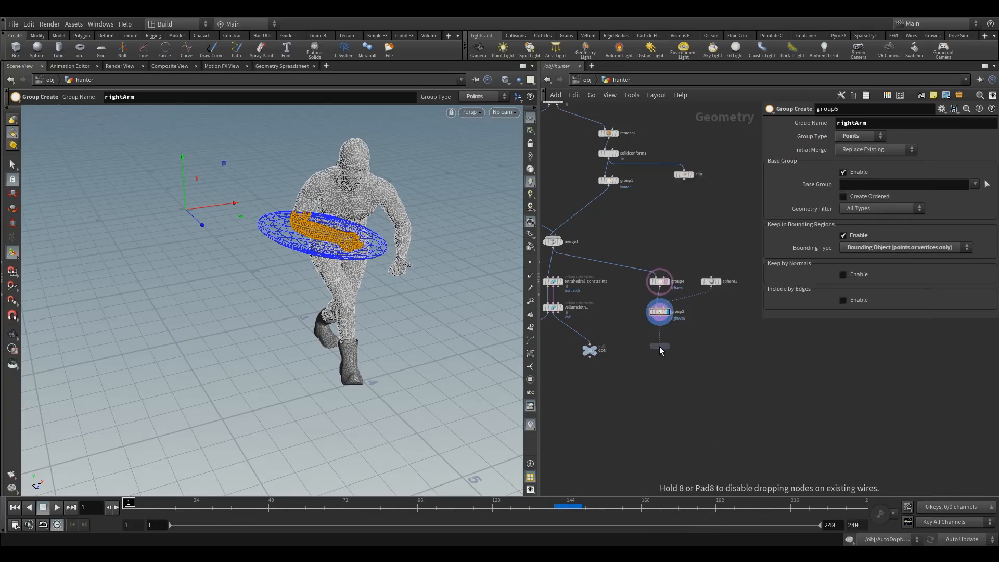
click(659, 345)
scroll(659, 345, up, 3)
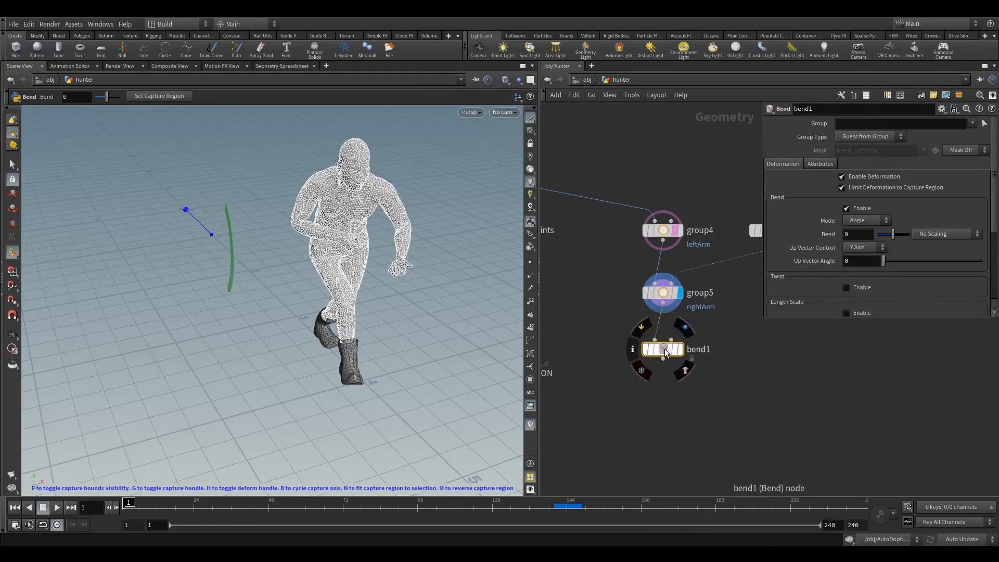
click(684, 326)
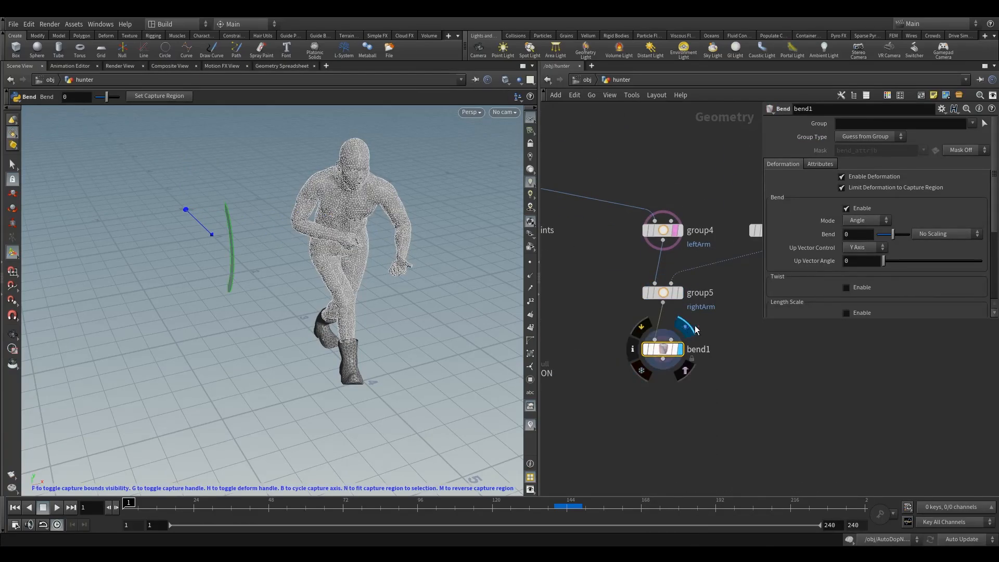
Step: Set the Bend node's group type to Points and its group to leftArm
click(863, 135)
click(854, 175)
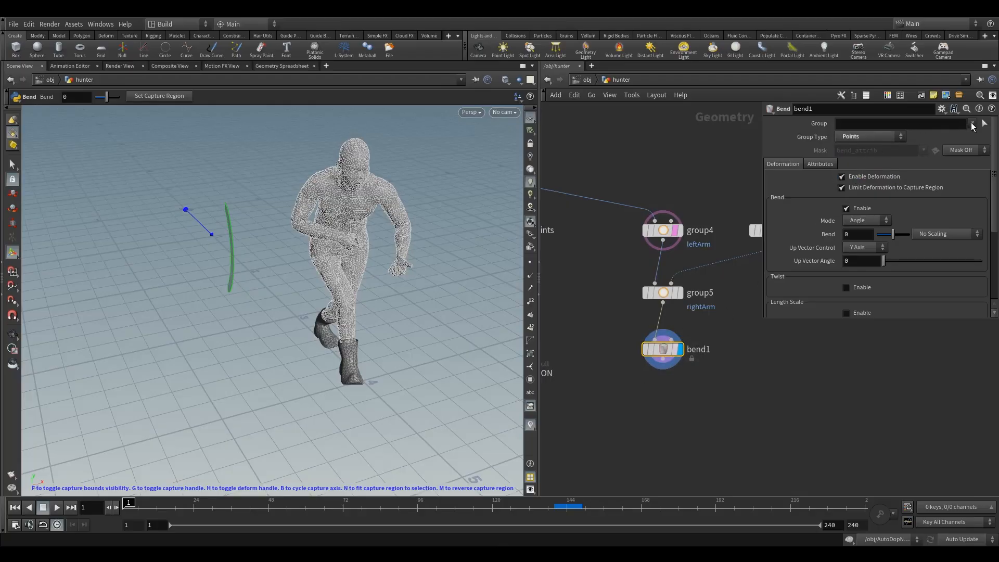
click(971, 124)
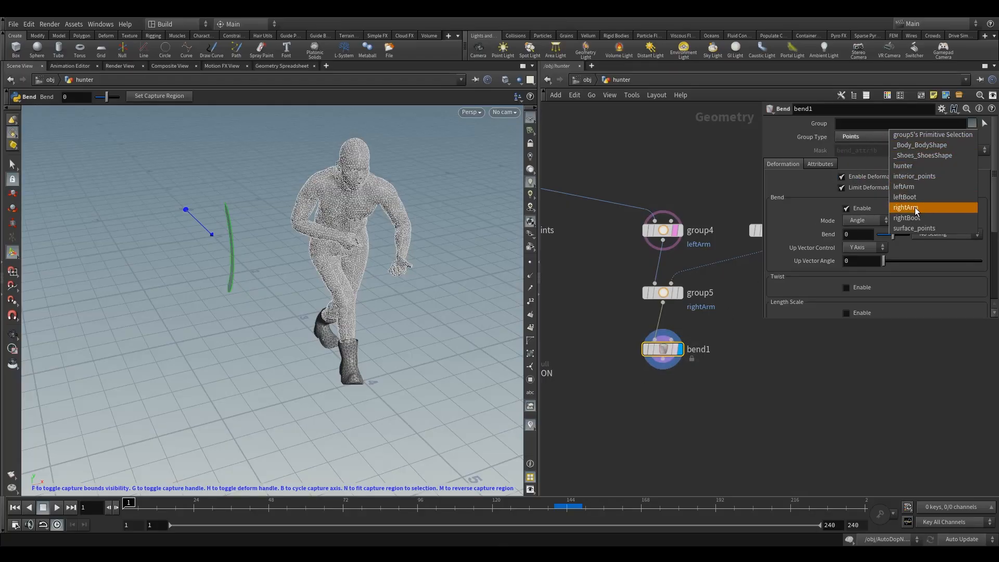
click(911, 187)
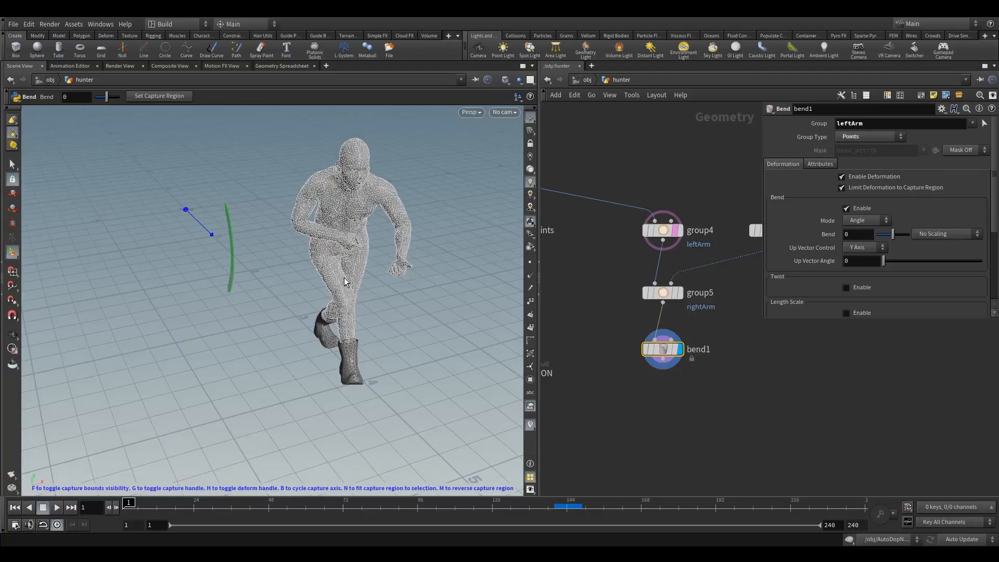
Step: Try bending the left arm interactively to -12.3956 and view the hunter from the side
alt+drag(370, 268, 292, 296)
alt+right_drag(292, 296, 235, 291)
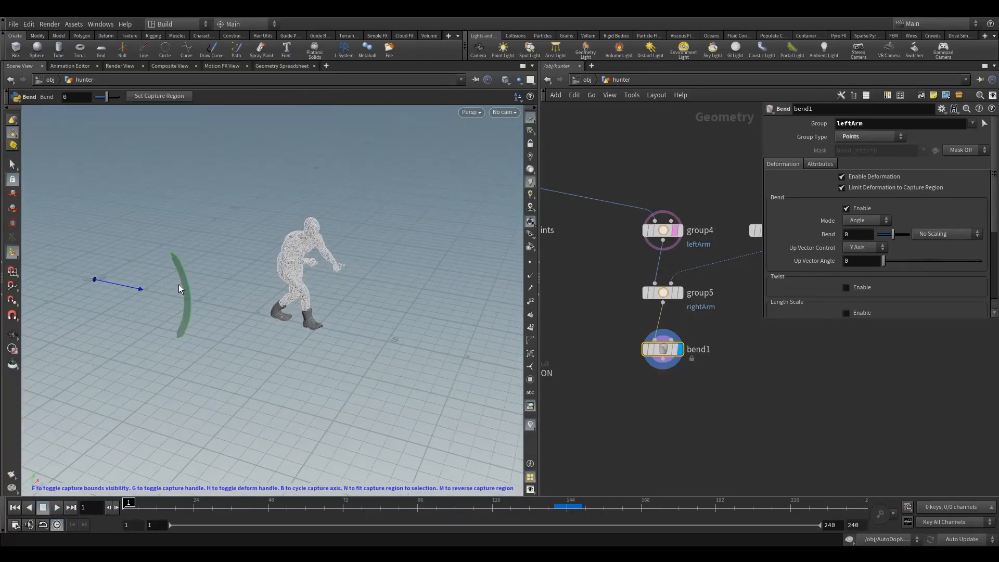
drag(190, 294, 192, 333)
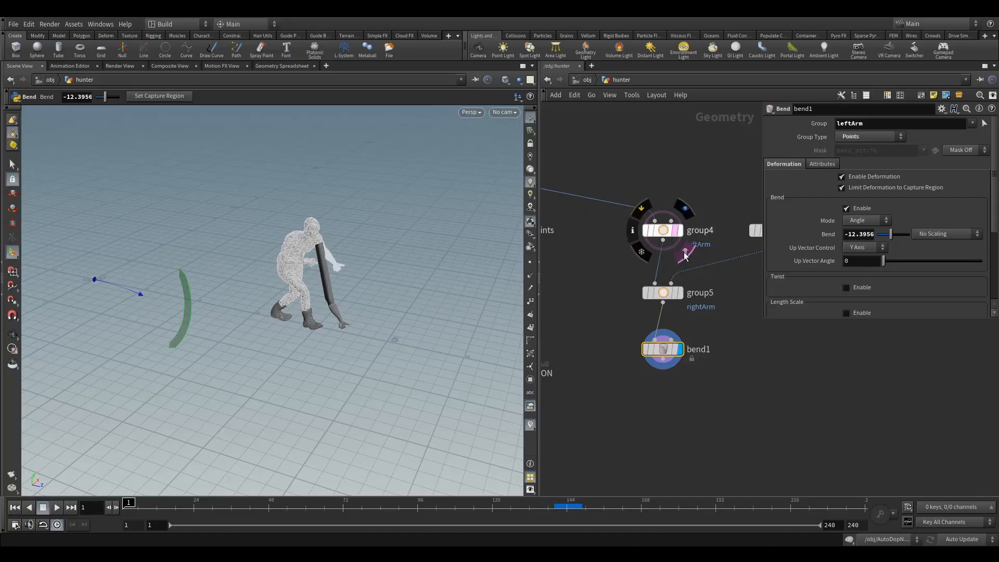
key(Escape)
drag(379, 291, 338, 333)
key(Return)
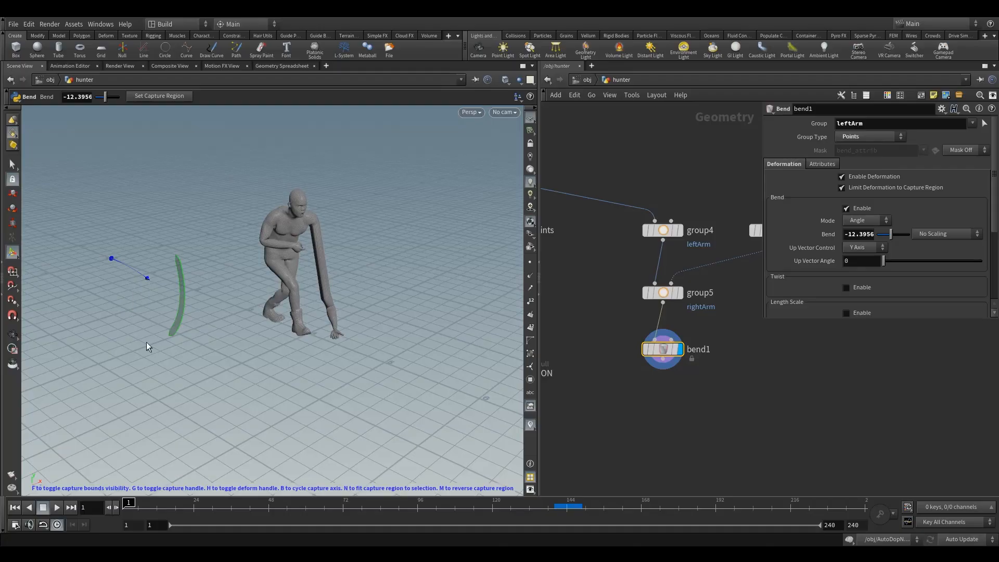
Step: Show the Bend's capture handle and move the capture region onto the hunter's left arm
right_click(236, 361)
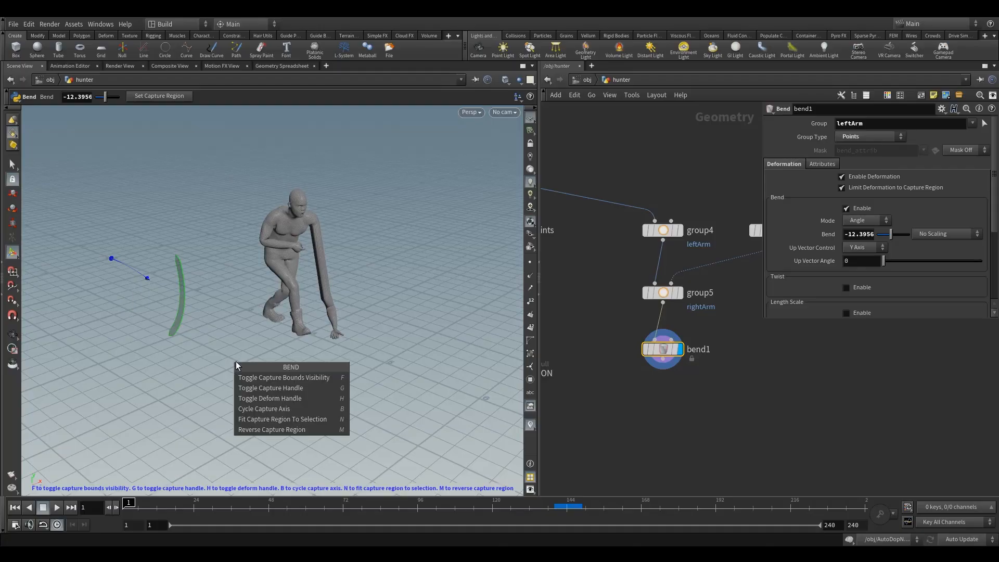
click(280, 392)
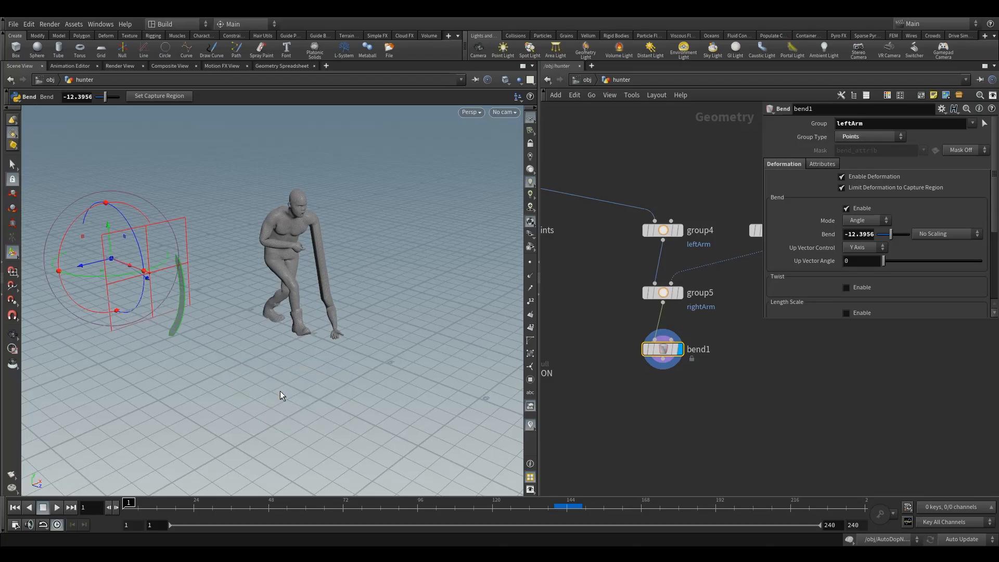
key(Escape)
drag(135, 282, 238, 256)
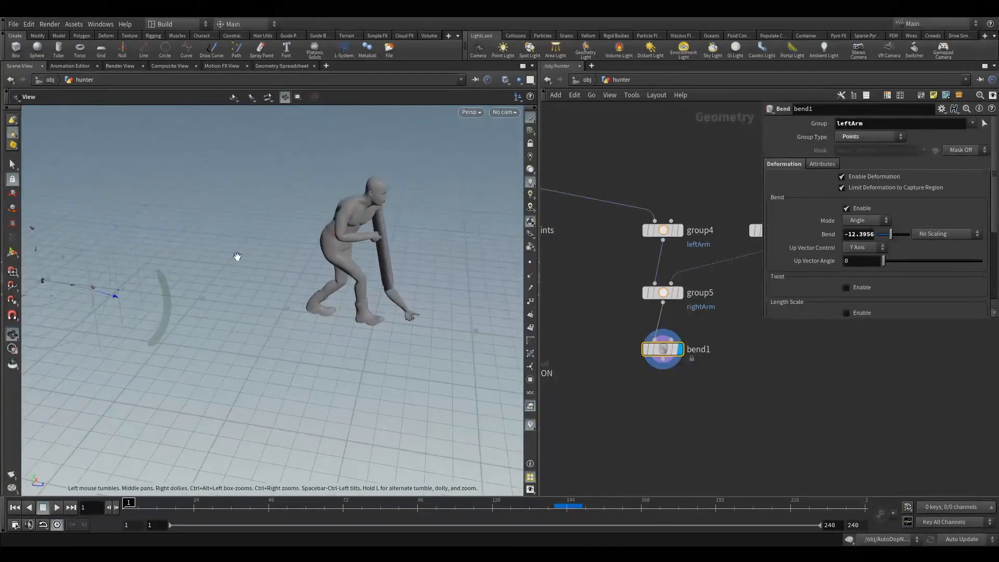
scroll(237, 256, down, 3)
drag(111, 280, 321, 287)
key(Return)
key(Escape)
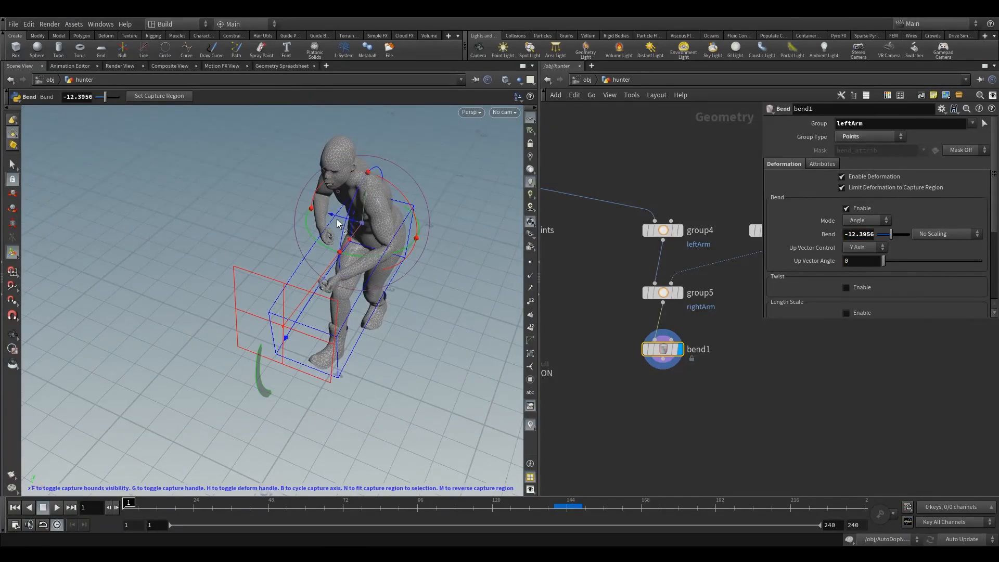
Step: Fit the capture region around the left elbow and bend the arm to -24.7312
drag(340, 224, 328, 267)
alt+right_drag(328, 268, 416, 255)
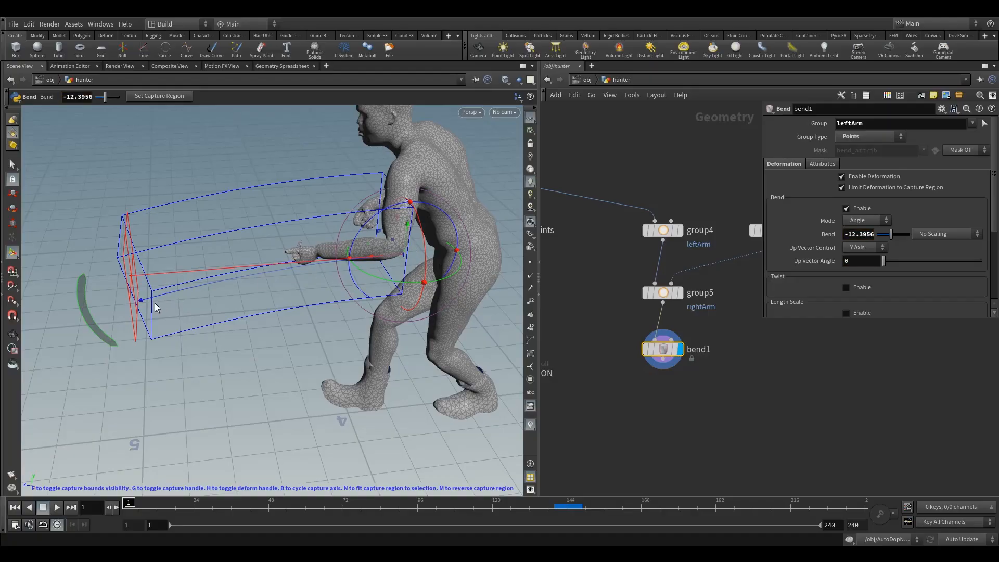
alt+drag(155, 306, 320, 276)
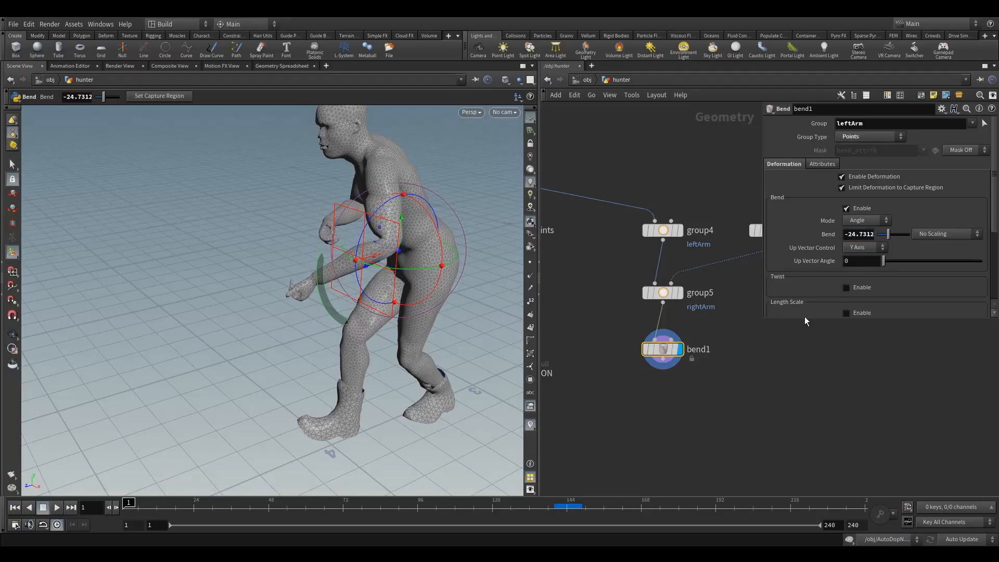
Step: Enlarge the parameter area to show the capture settings, and adjust the left arm's bend to -26.1827 with capture length 0.21569 and origin Y 0.995123
drag(796, 319, 807, 458)
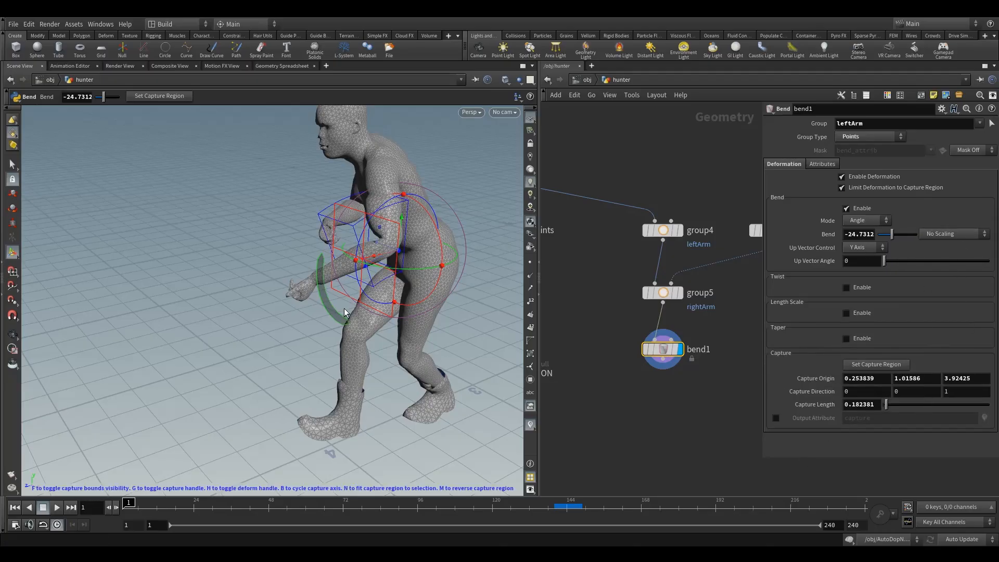
mouse_move(318, 300)
mouse_down()
mouse_move(314, 247)
mouse_move(292, 289)
mouse_move(318, 262)
mouse_move(322, 310)
mouse_up()
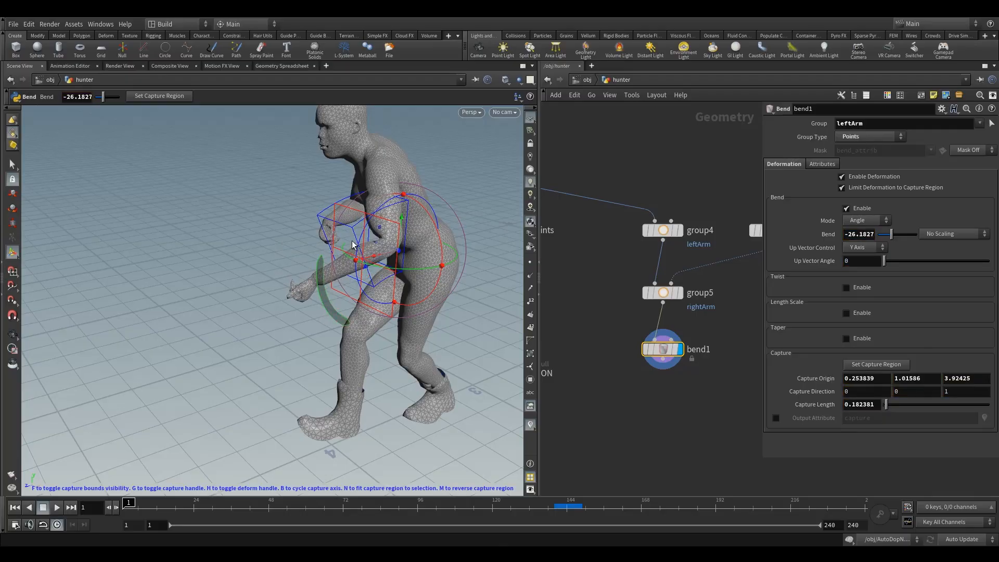
mouse_move(363, 244)
alt+mouse_down()
mouse_move(350, 234)
mouse_move(380, 232)
mouse_move(371, 233)
alt+mouse_up()
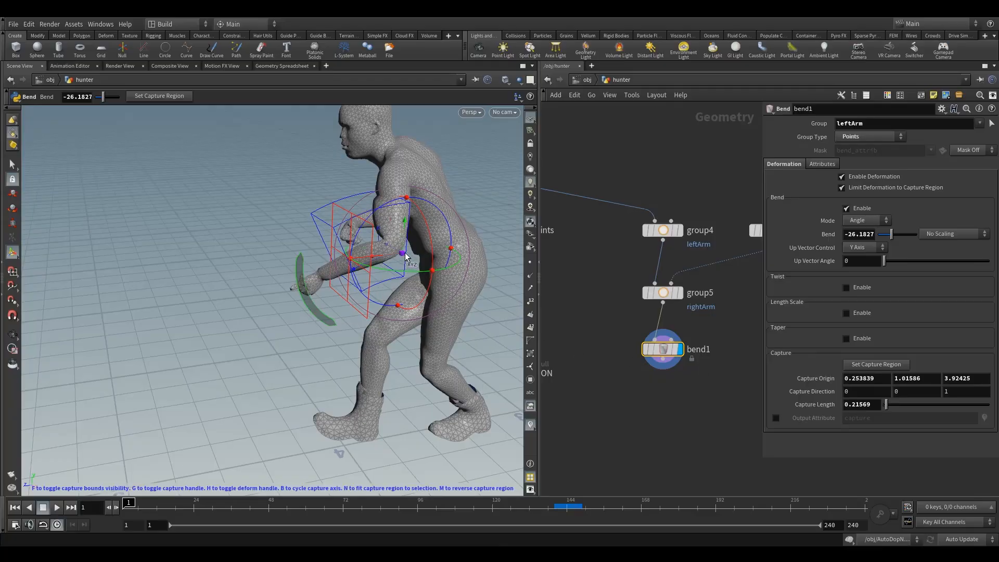
mouse_move(404, 233)
mouse_down()
mouse_move(403, 213)
mouse_move(402, 238)
mouse_up()
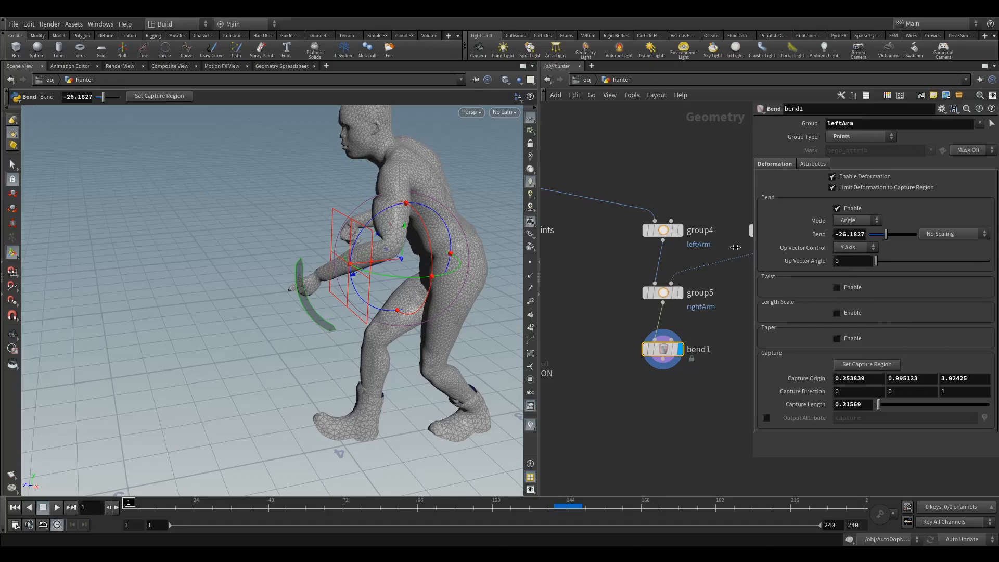
drag(763, 266, 705, 266)
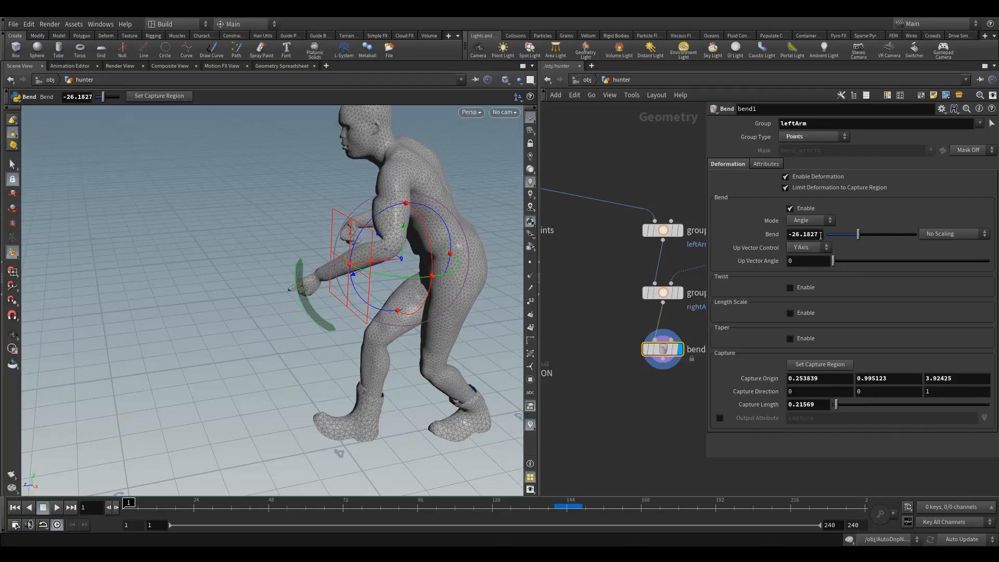
Step: Set the left arm's bend angle to -53.283
click(793, 235)
double_click(791, 235)
text(53.283)
Step: Set the Bend's capture origin to 0.225959, 1.05347, 3.94565
double_click(818, 378)
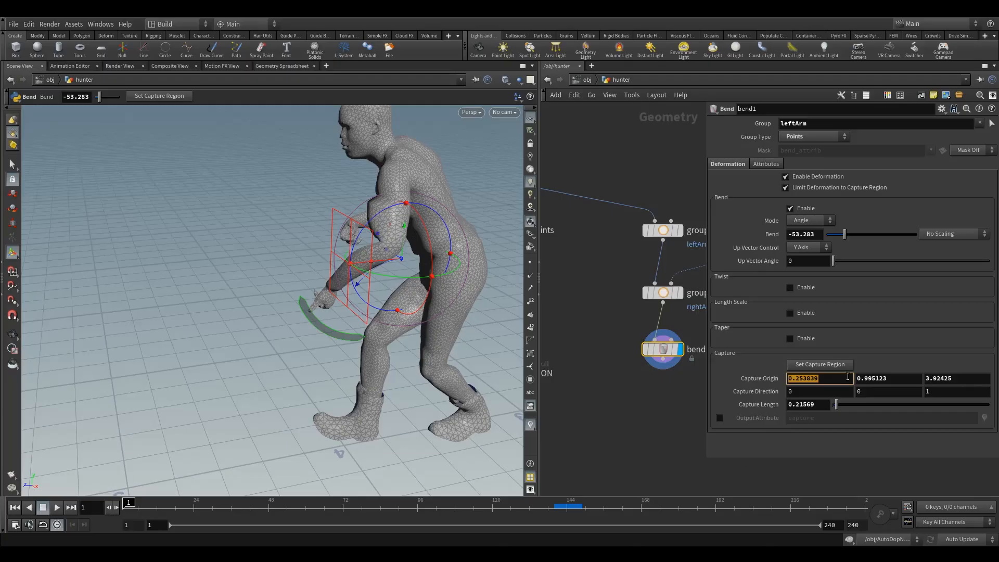
text(.225959)
key(Tab)
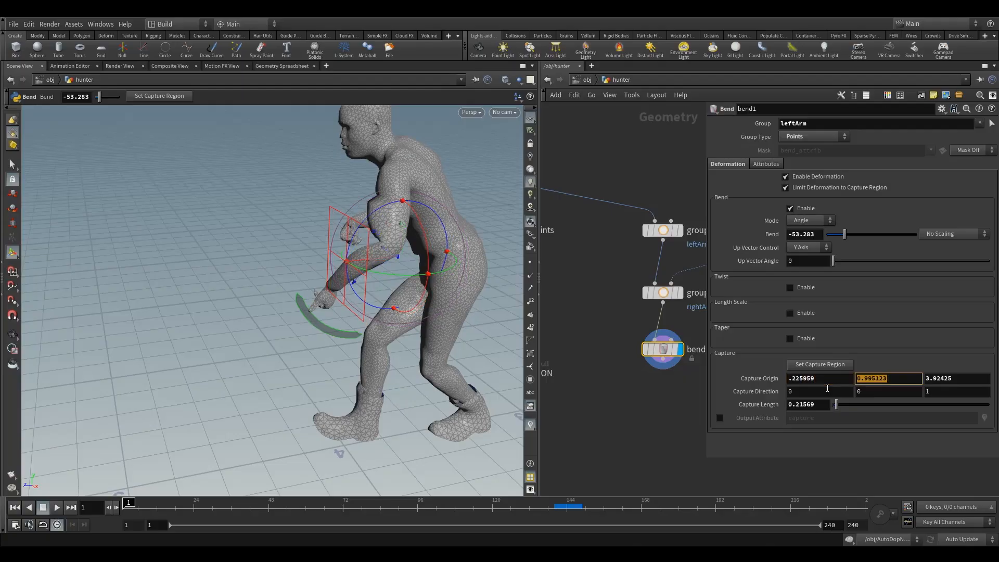
text(1.05347)
key(Tab)
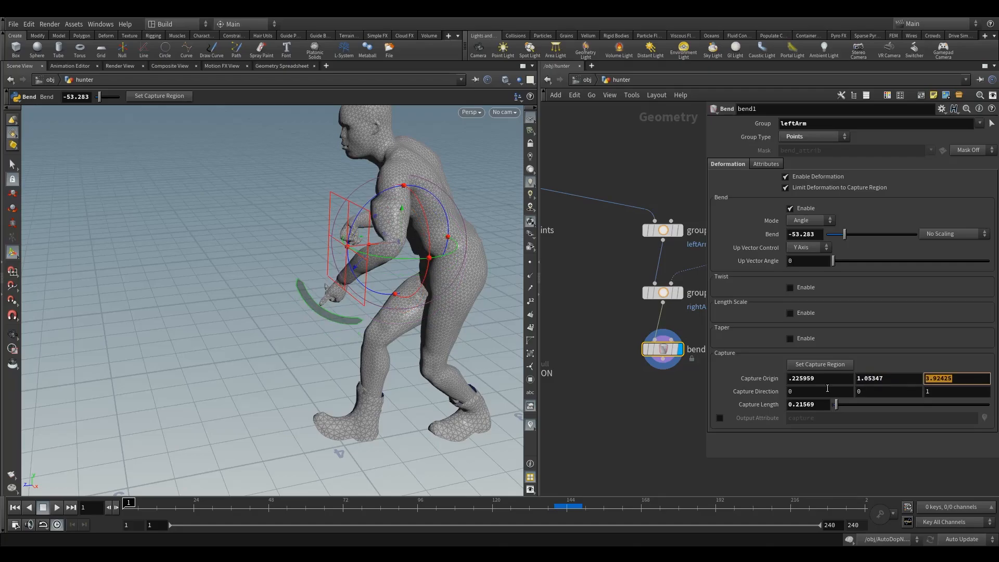
text(3.94565)
Step: Set the Bend's capture direction to -0.187152, -0.784238, 0.591561
click(824, 390)
drag(808, 391, 622, 425)
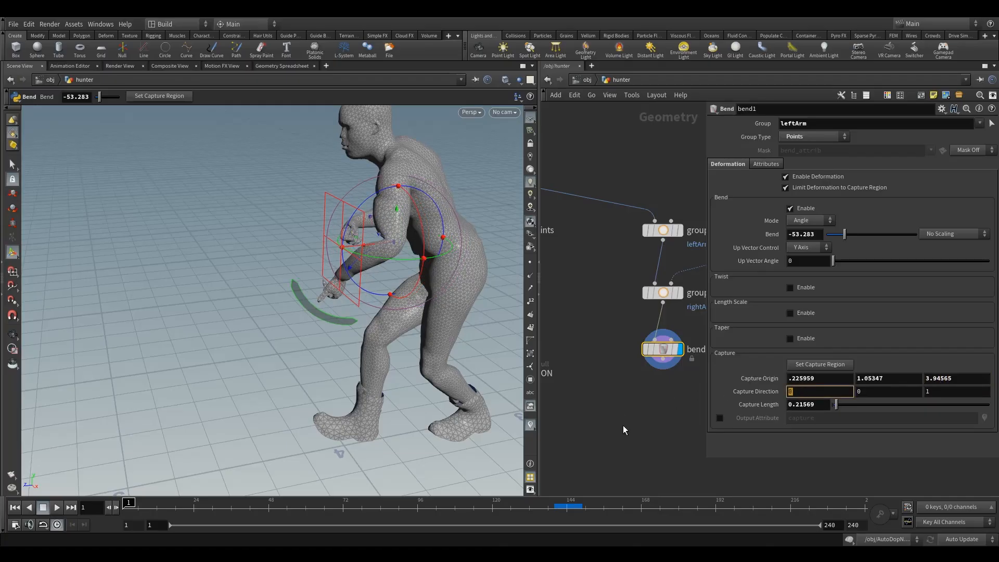
text(-.187152)
key(Tab)
text(-)
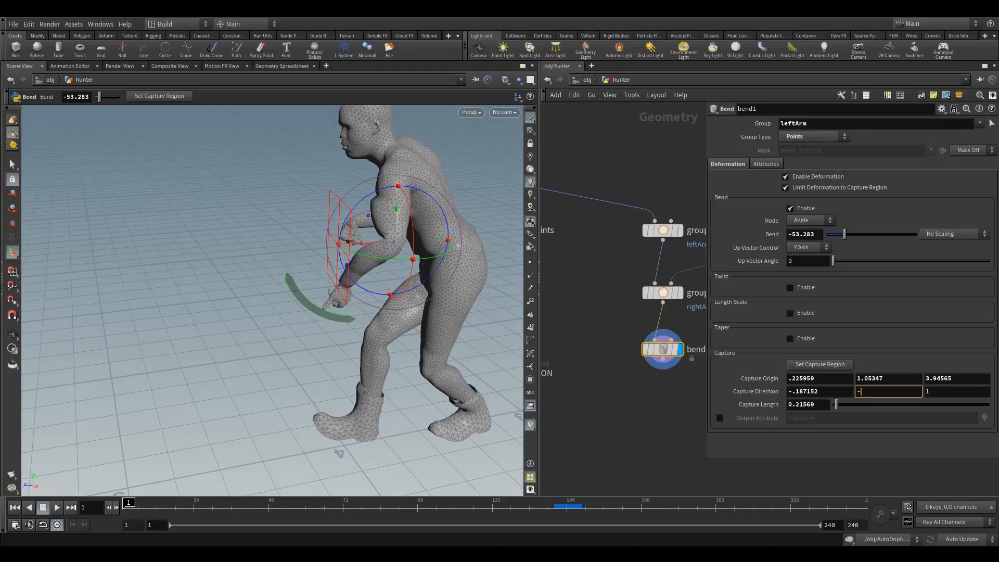
text(.784238)
key(Tab)
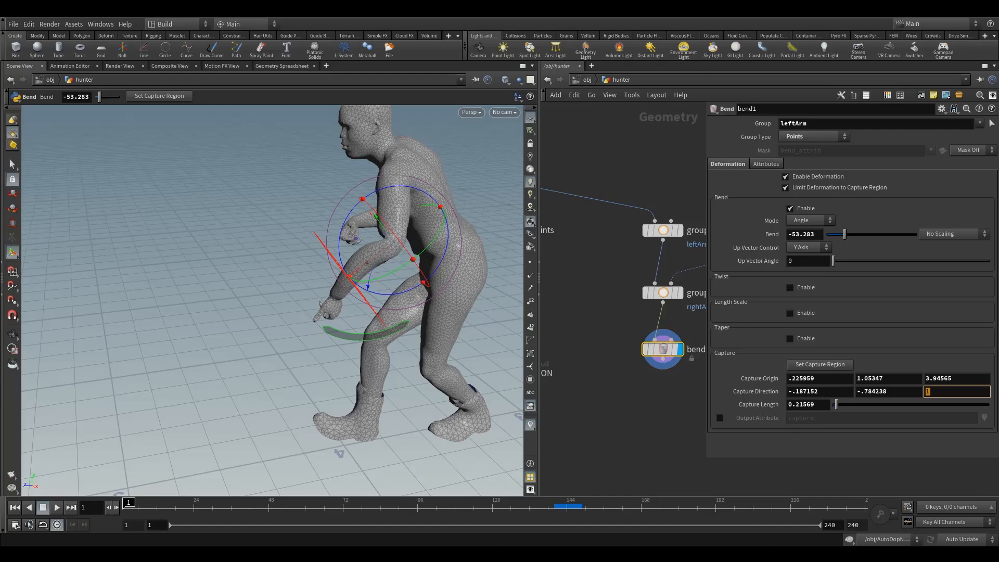
text(.591561)
Step: Set the Bend's capture length to 0.0510583 and check the left arm from the front
double_click(796, 405)
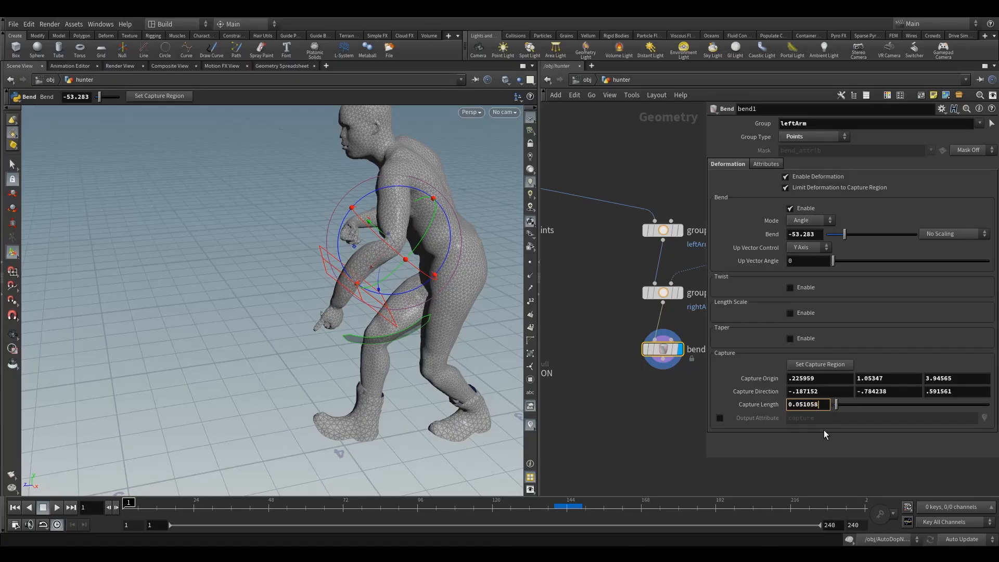
text(3)
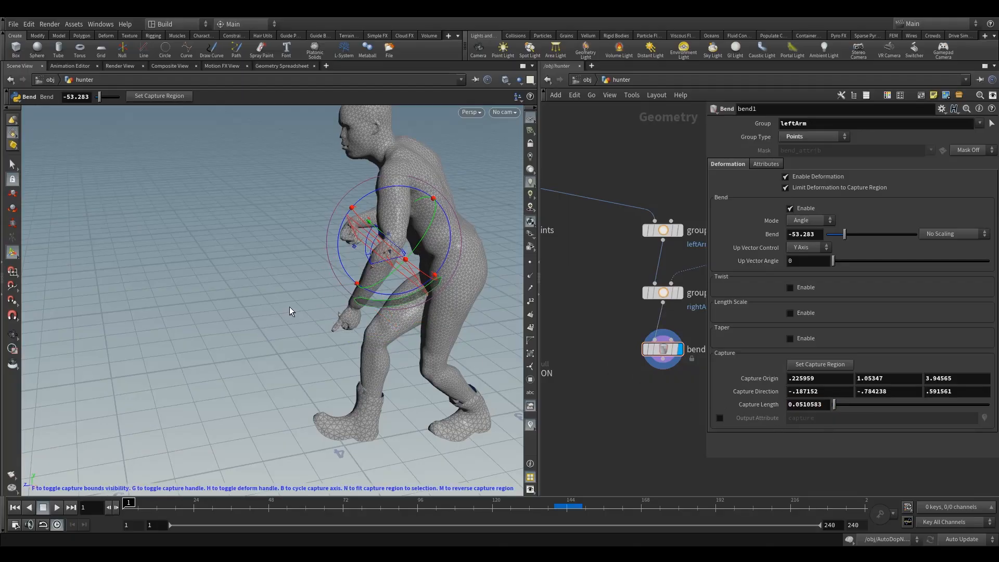
key(Escape)
drag(289, 311, 420, 311)
key(Return)
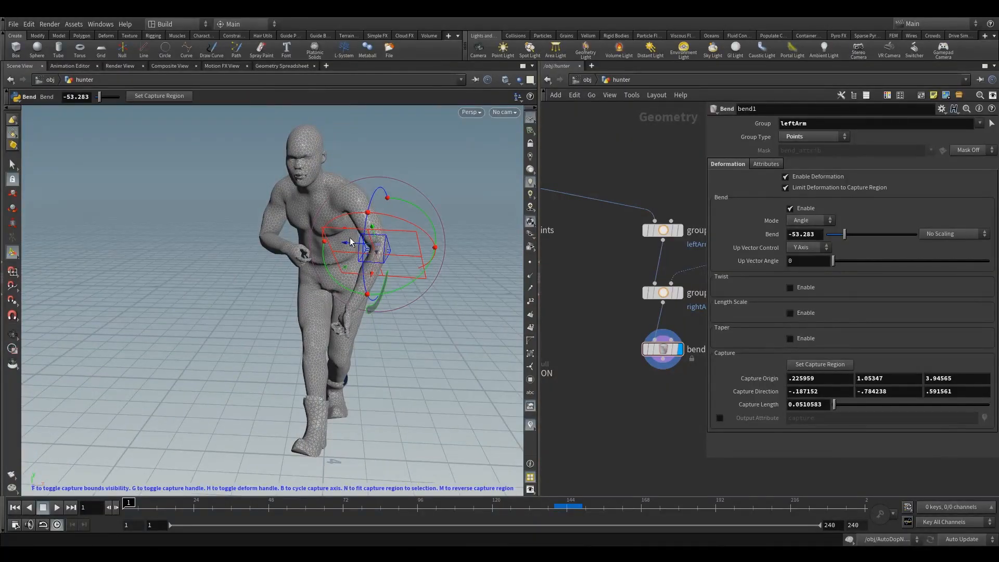
Step: Duplicate the left arm's Bend node, connect the copy after the original, and display it
scroll(567, 339, down, 4)
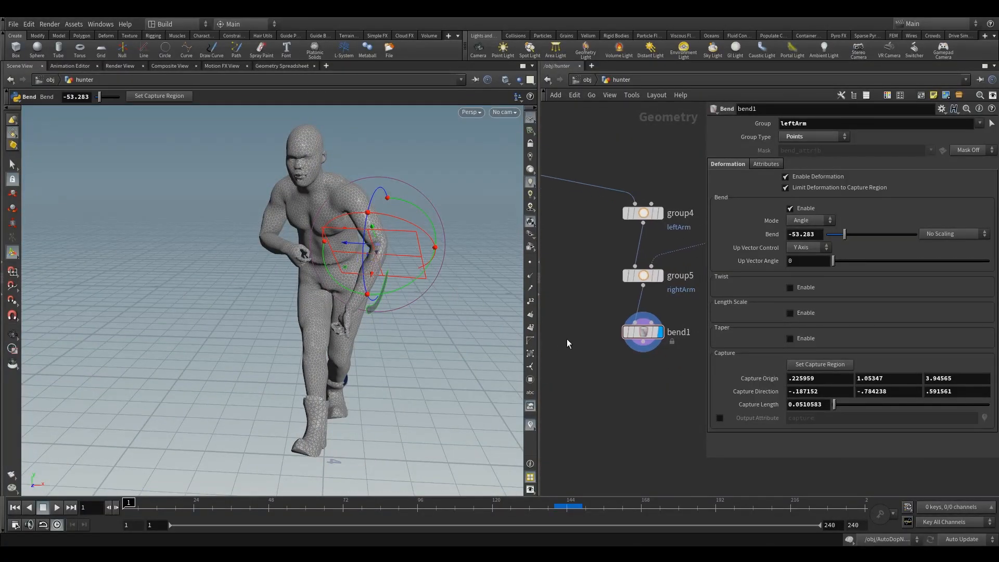
drag(562, 289, 597, 343)
drag(586, 310, 585, 334)
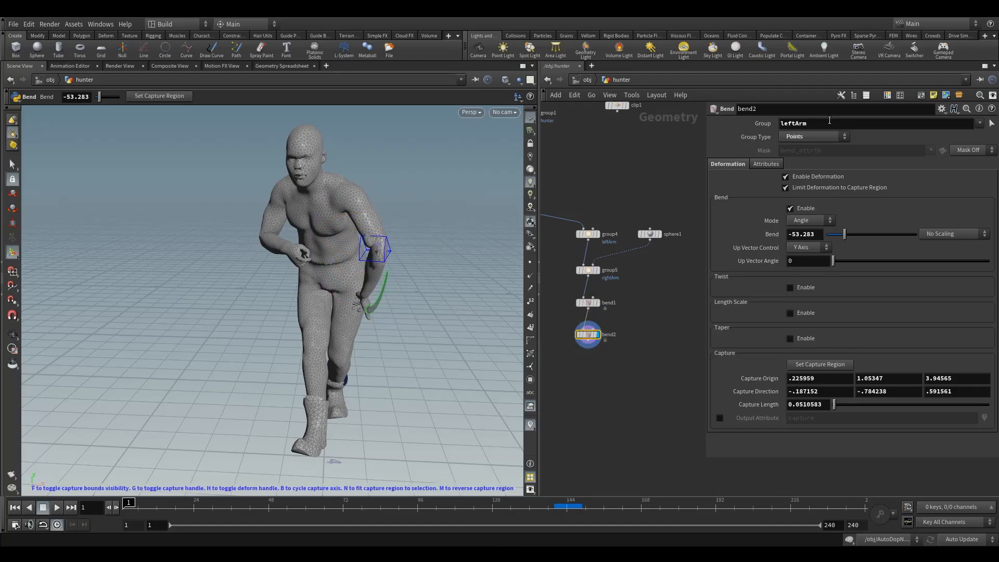
Step: Add rightArm to the duplicated Bend node's group alongside leftArm and check both arms from the front
click(981, 124)
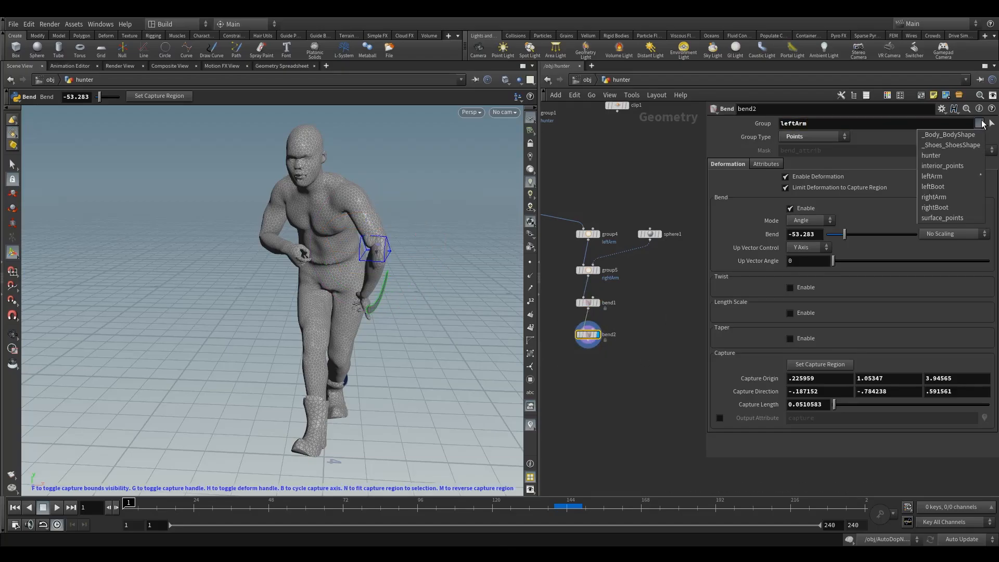
click(954, 197)
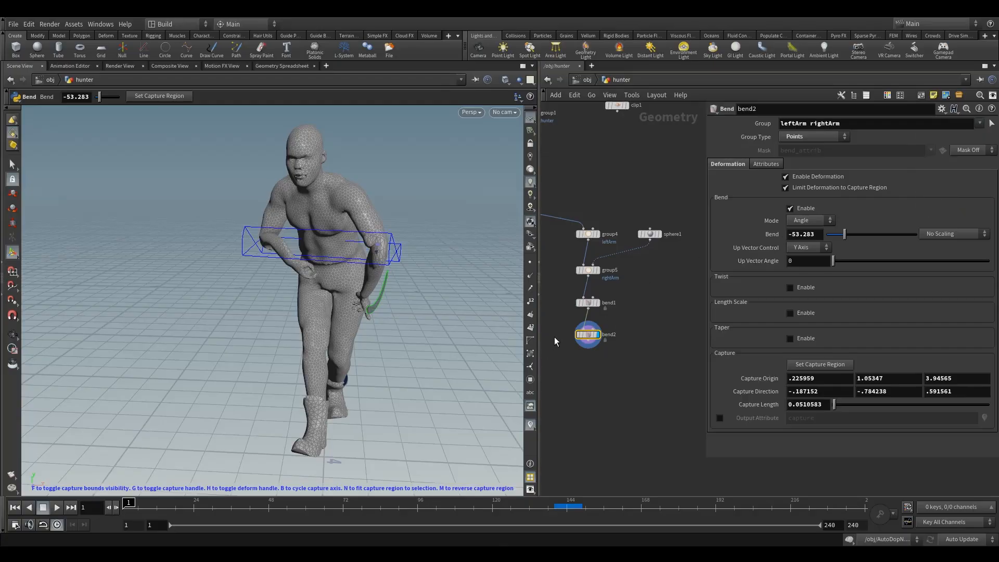
alt+drag(341, 292, 361, 300)
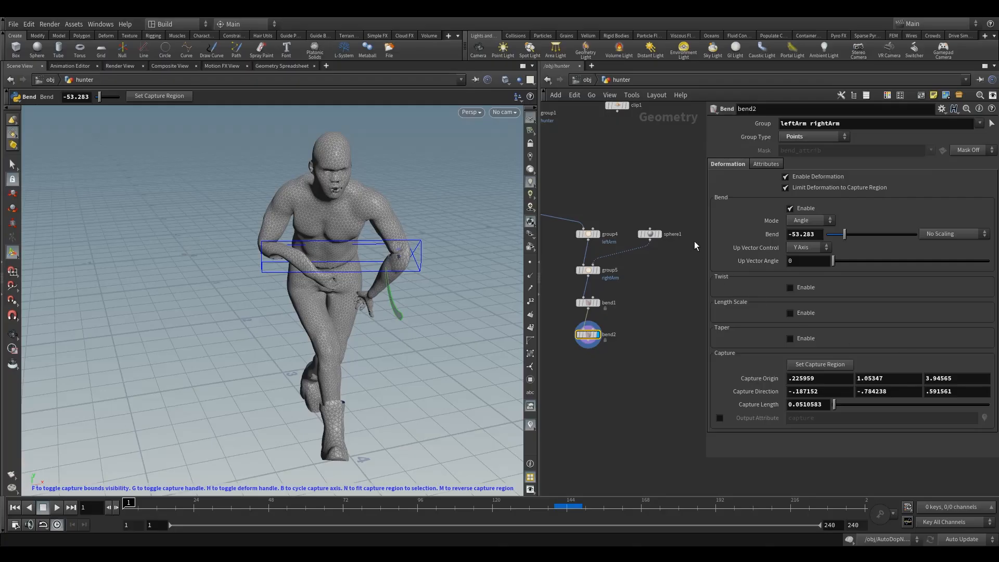
Step: Set the duplicated Bend node's bend angle to -37.6103
double_click(797, 234)
text(37.6103)
key(Return)
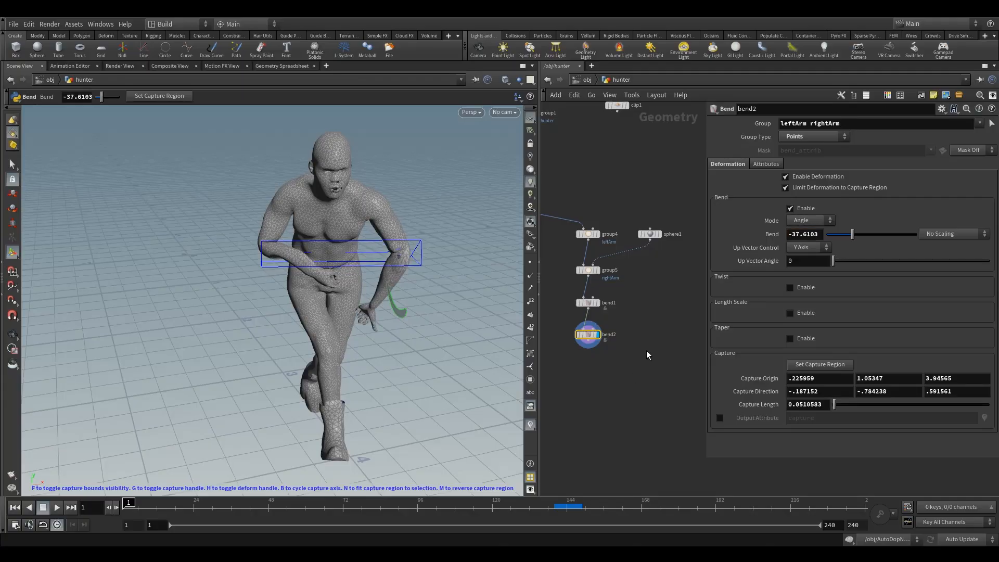
click(646, 351)
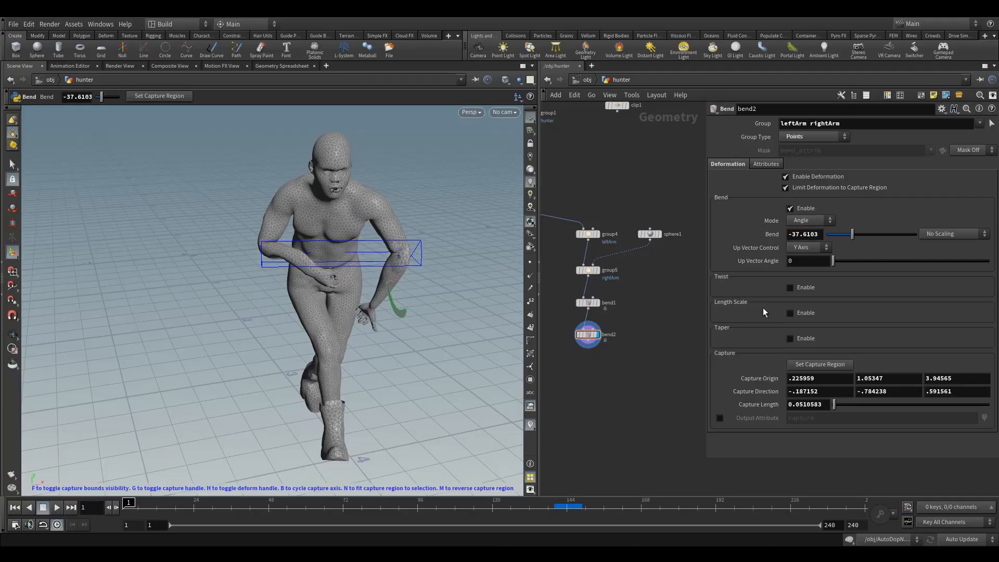
click(802, 248)
click(685, 293)
Step: Set the second Bend's capture origin to -0.343924, 1.04398, 3.58346
click(825, 376)
drag(810, 379, 786, 389)
text(-.343924)
key(Tab)
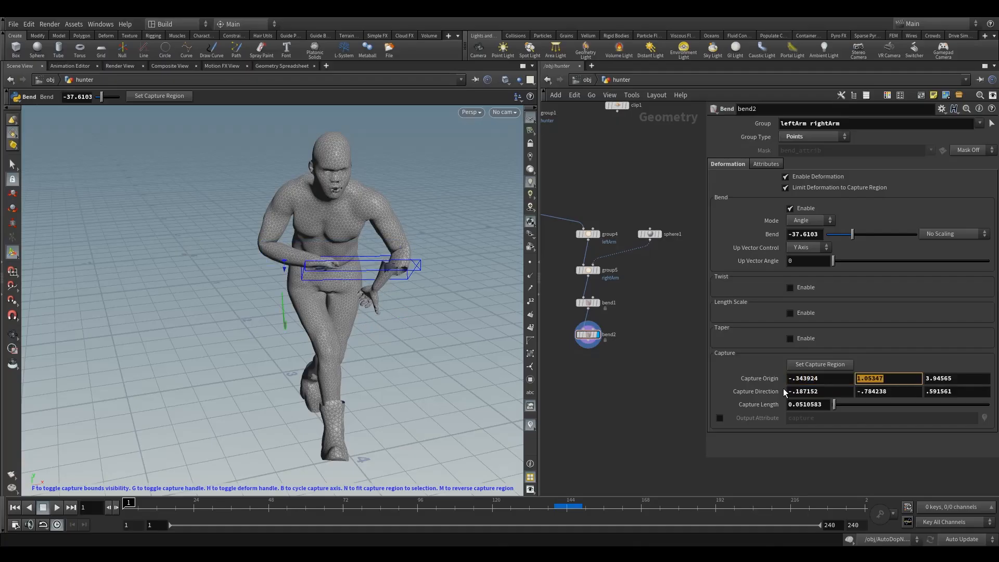
text(1.04398)
key(Tab)
text(3.)
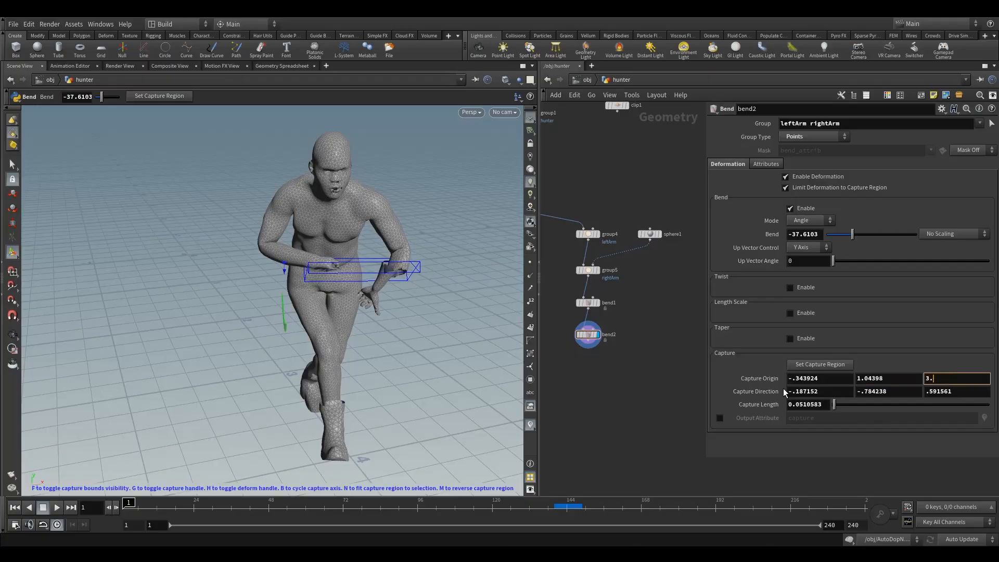
text(58346)
key(Tab)
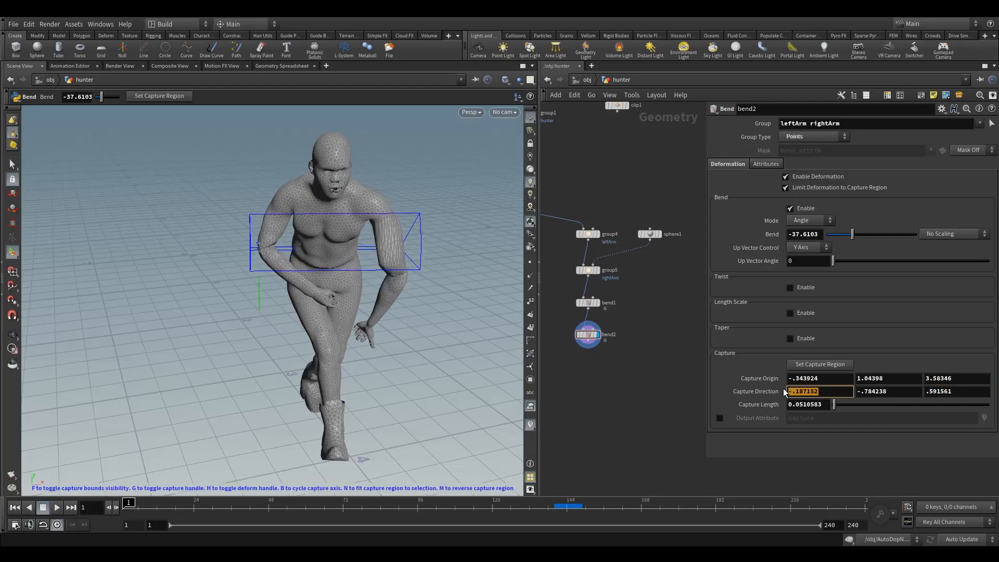
Step: Set the second Bend's capture direction to 0.04605, -0.907531, 0.417454
text(0.)
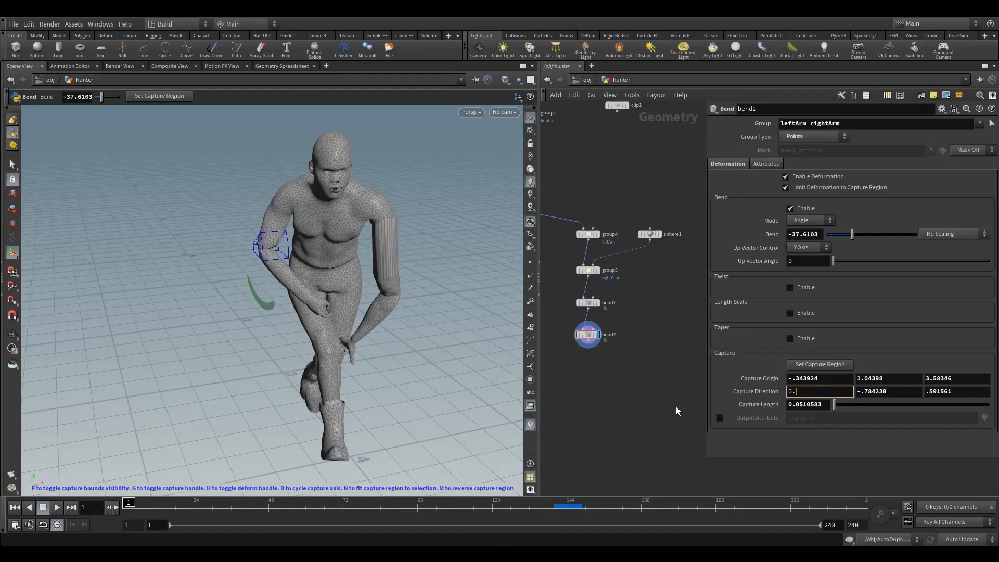
text(04605)
key(Tab)
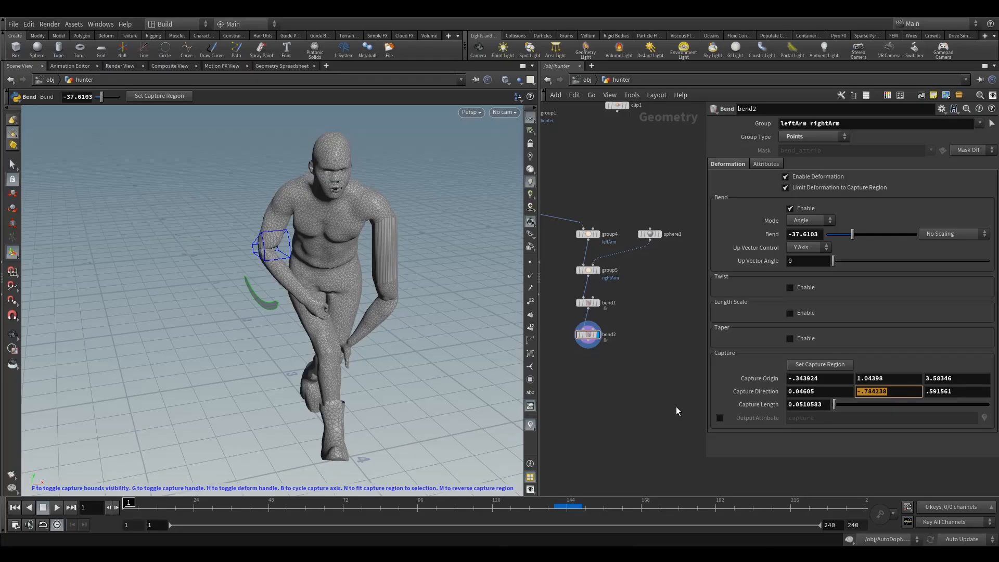
text(-.907531)
key(Tab)
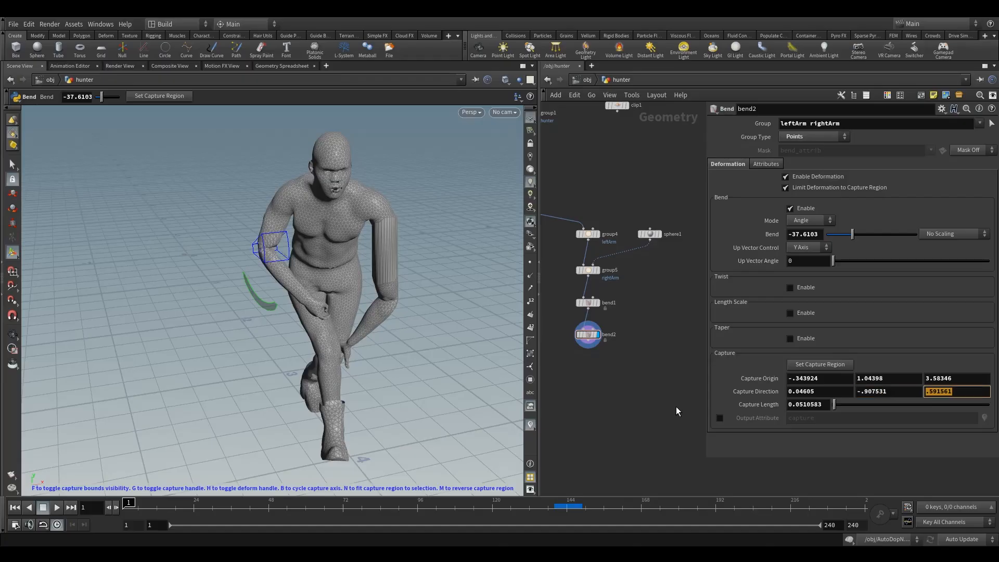
text(.417454)
key(Return)
Step: Set the second Bend's capture length to 0.02
drag(799, 404, 844, 410)
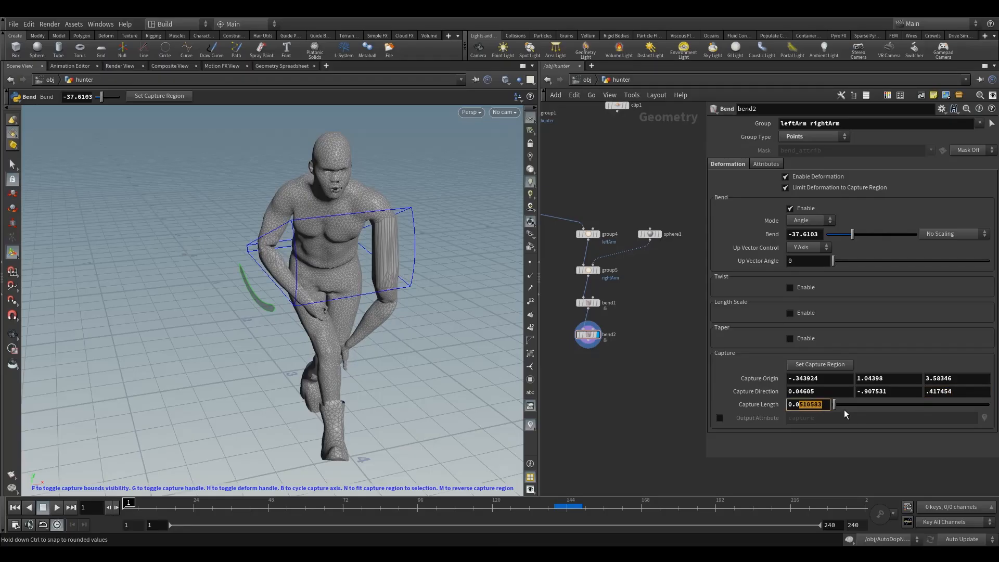
text(2)
key(Return)
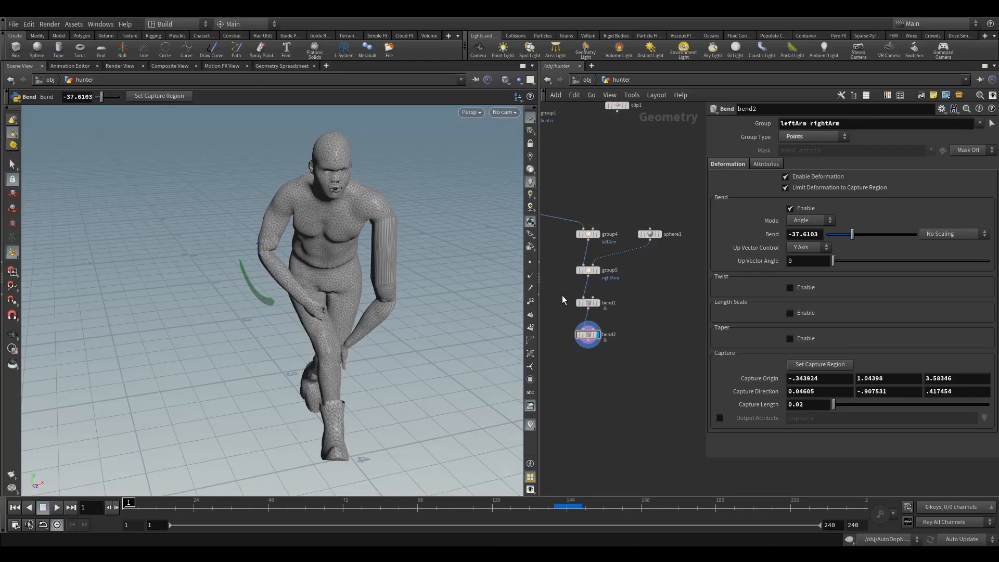
Step: Remove leftArm from the second Bend's group so that it deforms only rightArm
click(586, 334)
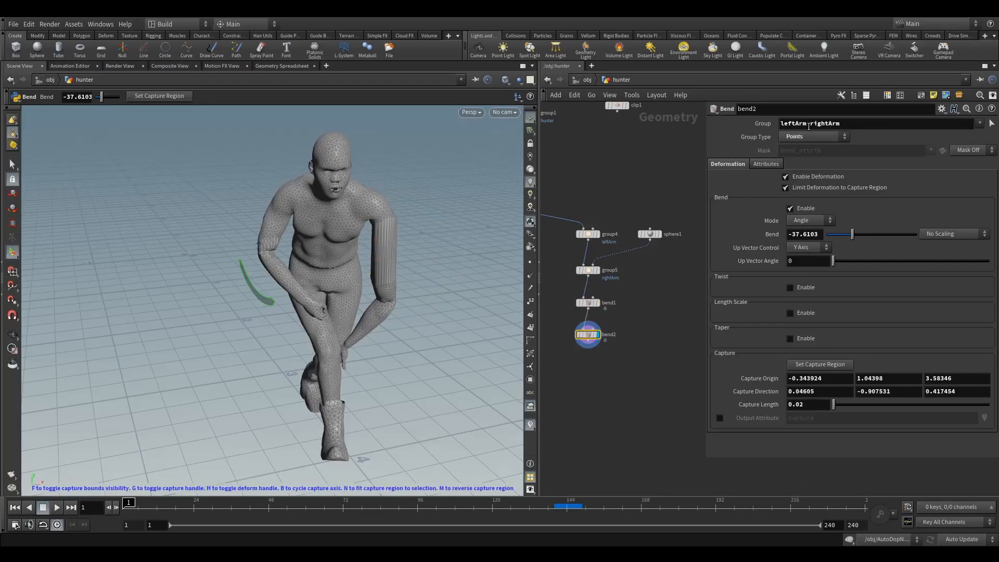
drag(809, 124, 748, 123)
key(BackSpace)
key(Return)
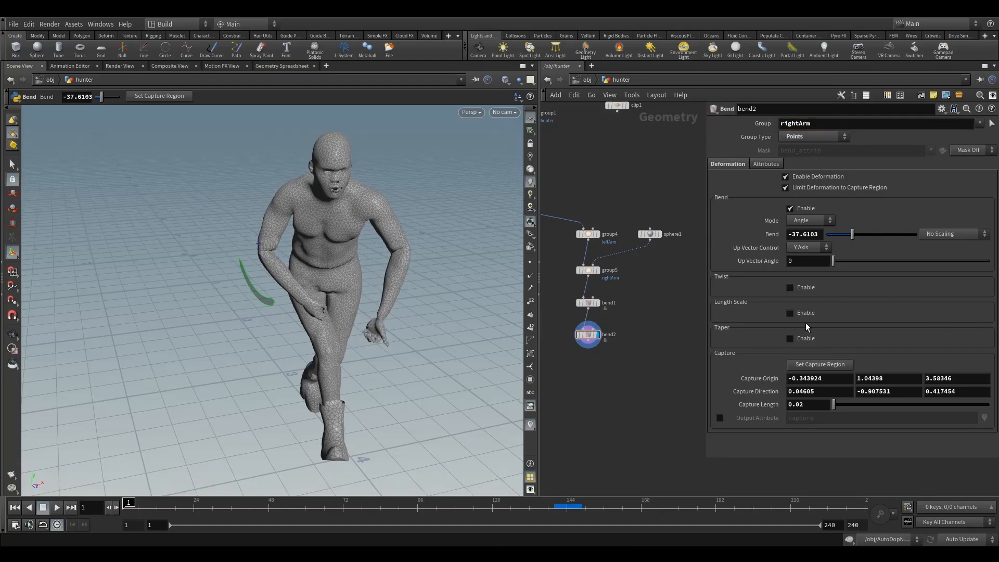
Step: Examine the bent right elbow up close and both arms from an angled front view
mouse_move(331, 302)
alt+mouse_down()
mouse_move(350, 302)
mouse_move(354, 255)
mouse_move(337, 290)
alt+mouse_up()
alt+right_drag(336, 290, 362, 238)
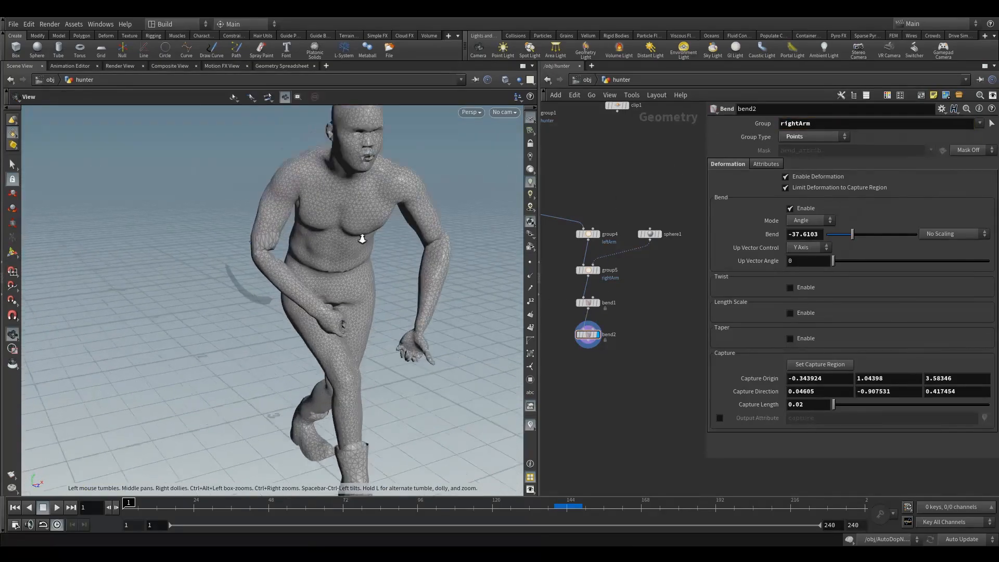
alt+drag(362, 239, 211, 252)
alt+right_drag(212, 252, 364, 241)
alt+middle_drag(364, 241, 281, 272)
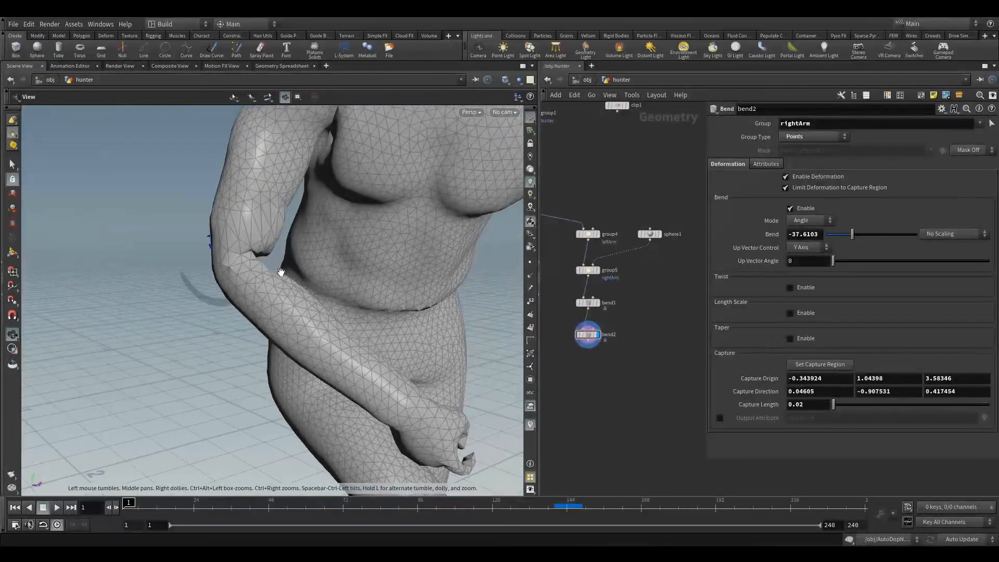
alt+drag(281, 272, 238, 245)
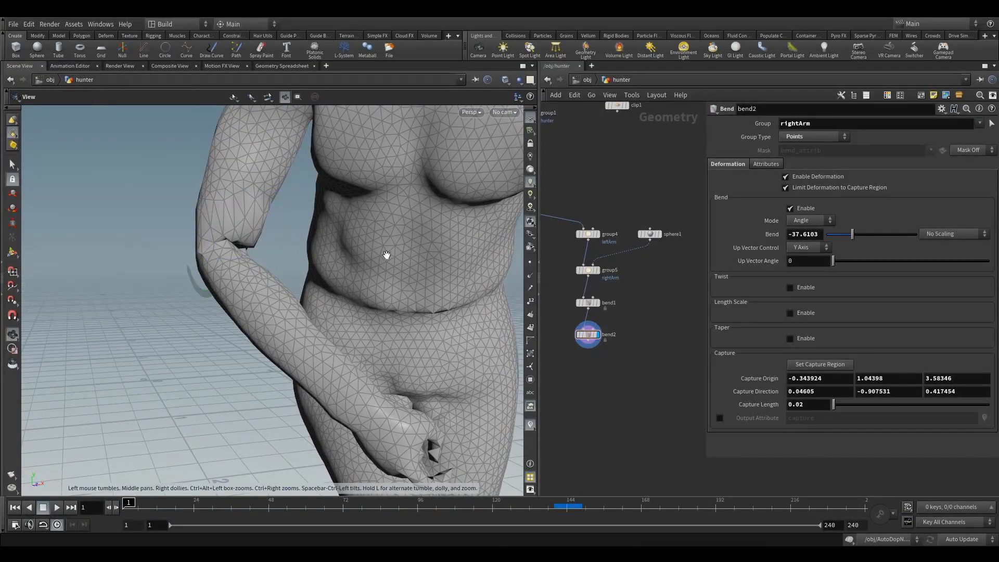
alt+right_drag(387, 254, 298, 308)
alt+drag(299, 307, 335, 306)
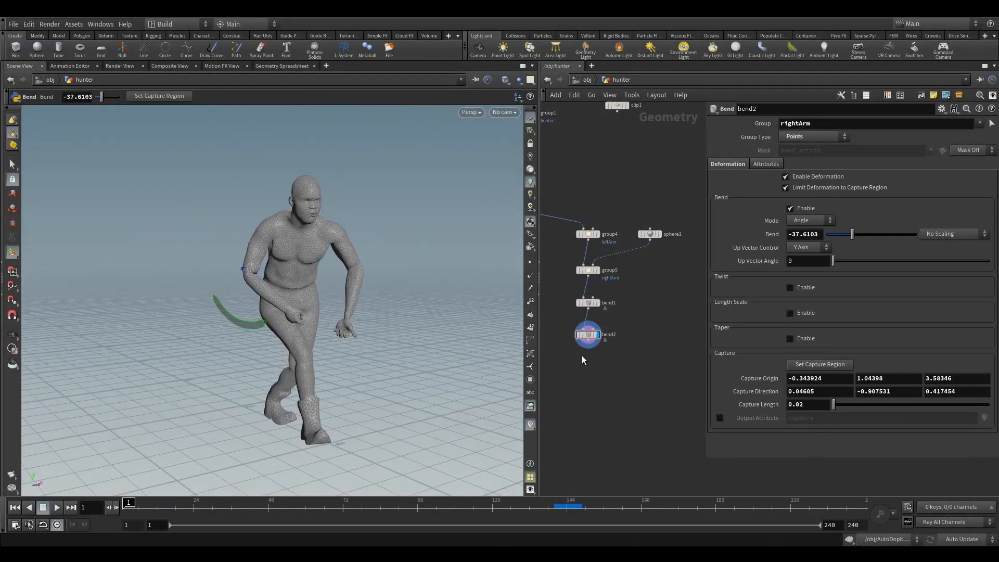
Step: Move bend1 and bend2 up in the network to tighten the spacing of the chain
drag(586, 303, 586, 296)
click(586, 335)
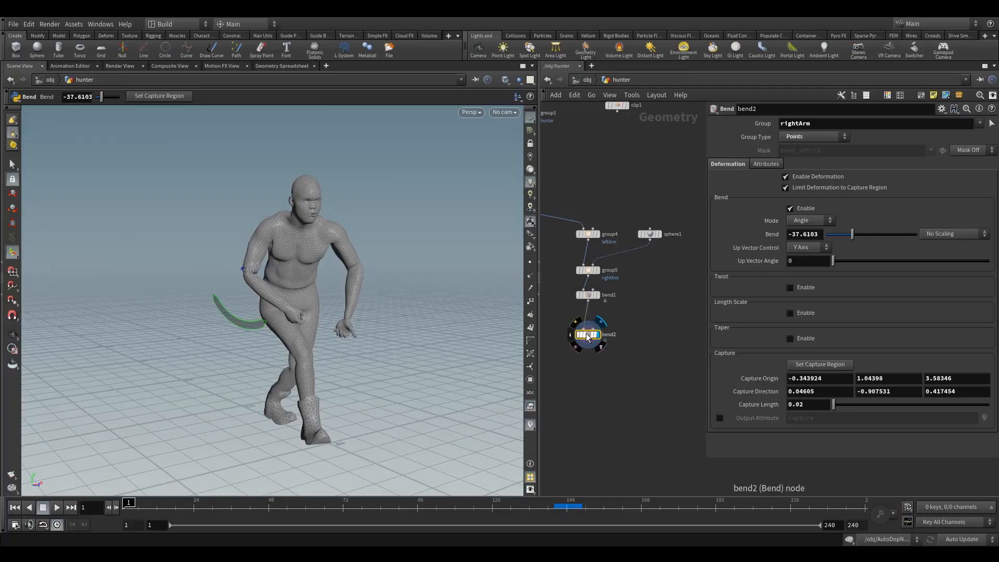
drag(587, 336, 587, 325)
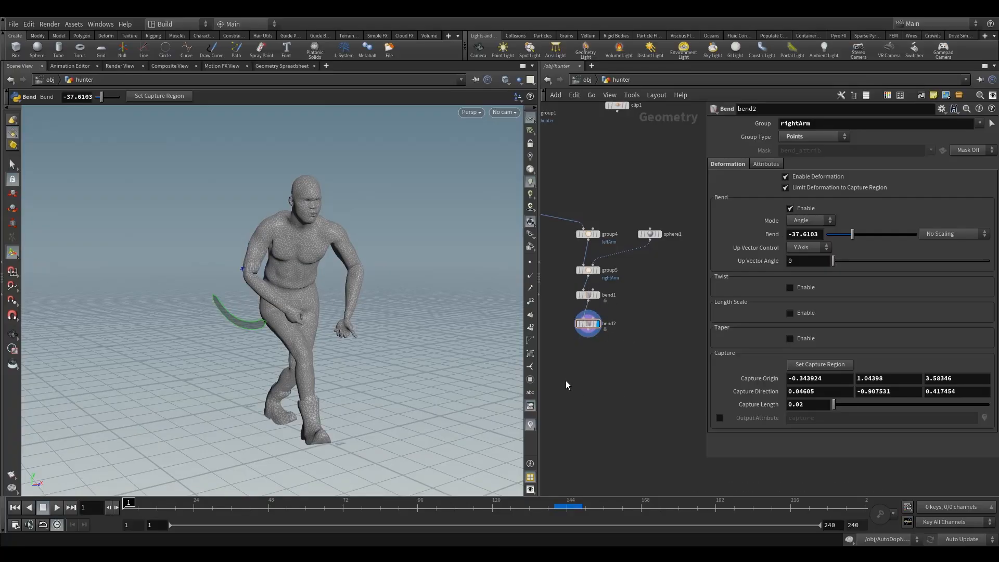
Step: Add a Null node below bend2 and connect it to bend2's output
key(Tab)
text(nul)
click(663, 146)
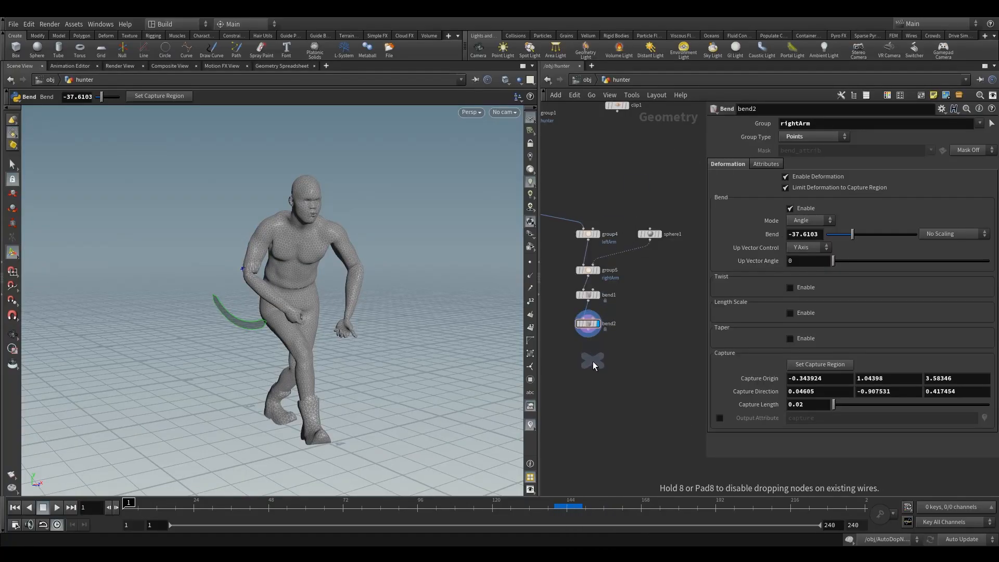
click(589, 364)
Step: Rename the Null node as OUT_new_rest and display it
scroll(588, 338, up, 5)
double_click(620, 396)
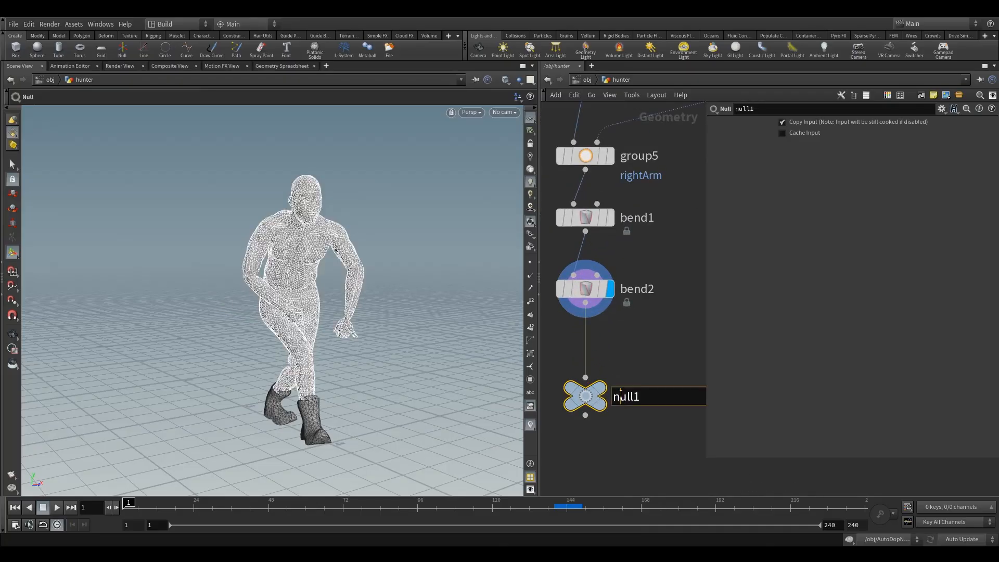
double_click(621, 396)
text(OUT_ne_)
key(BackSpace)
text(w_rest)
key(Return)
click(616, 364)
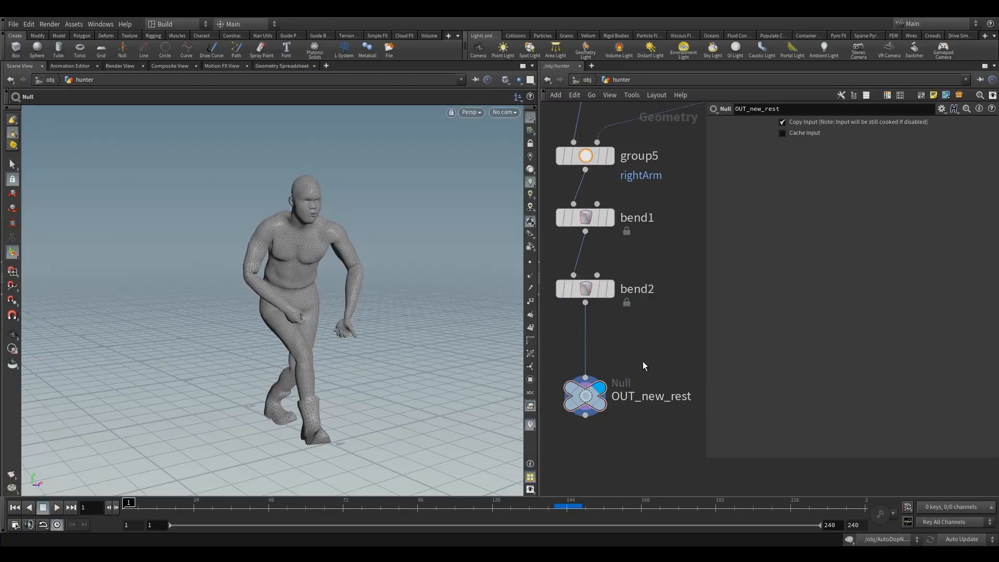
key(Escape)
Step: Compare the original pose with the new one by displaying the merge node, and return the display to OUT_new_rest
drag(323, 288, 424, 285)
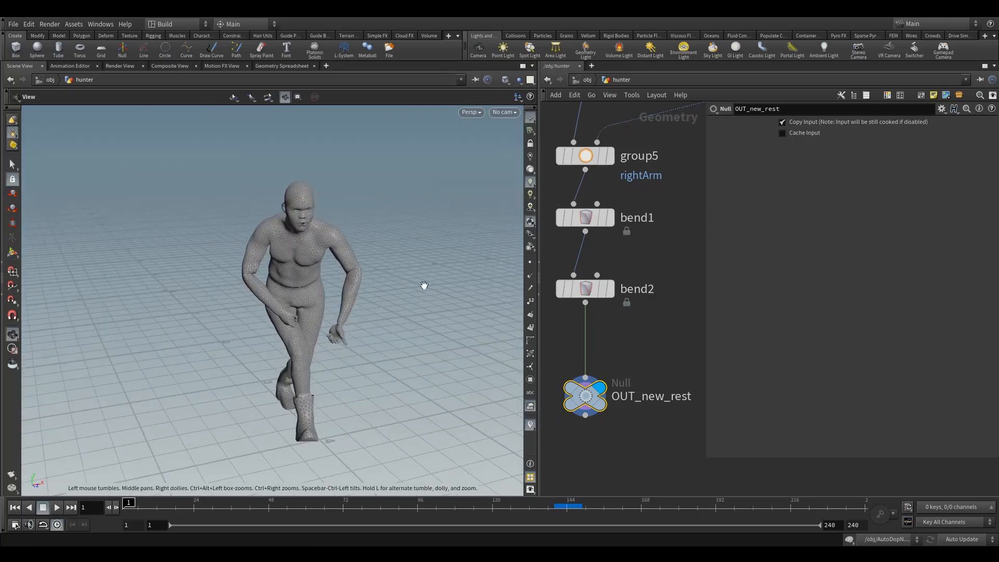
middle_drag(649, 344, 668, 367)
scroll(668, 361, down, 5)
middle_drag(614, 291, 646, 282)
click(631, 250)
middle_drag(661, 245, 600, 226)
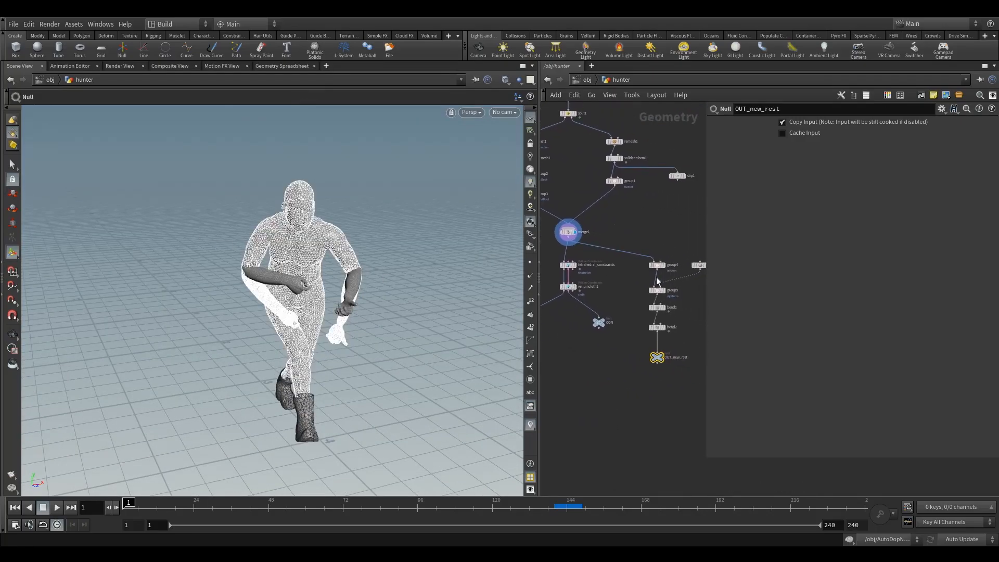
click(656, 358)
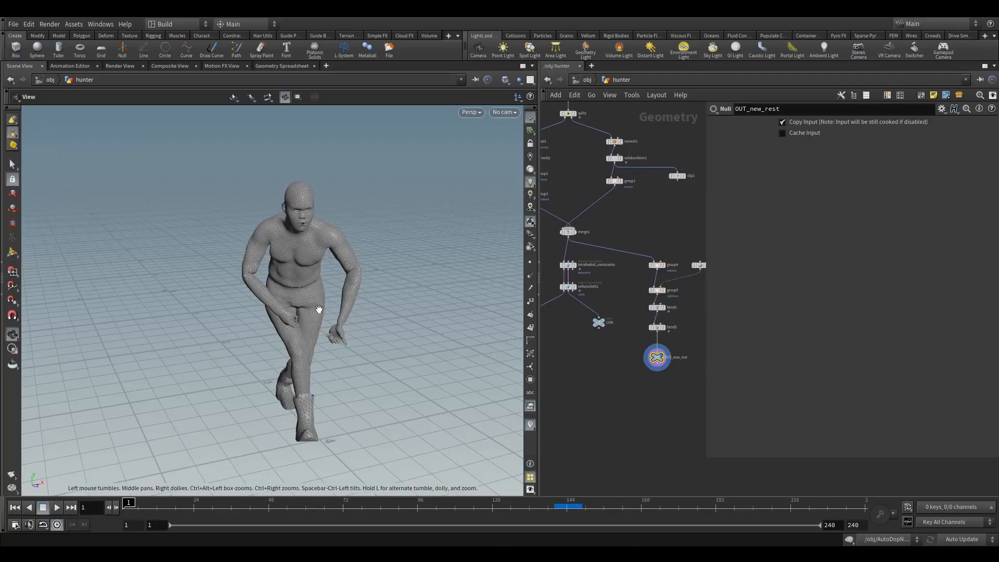
alt+drag(319, 310, 316, 307)
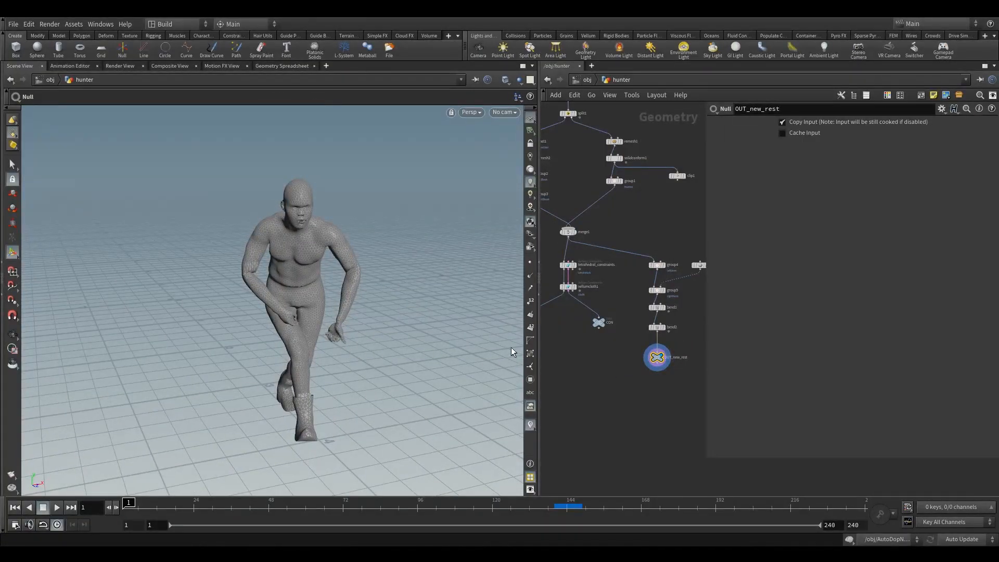
Step: Go to frame 140 and open AutoDopNetwork from the object level
middle_drag(618, 220, 641, 235)
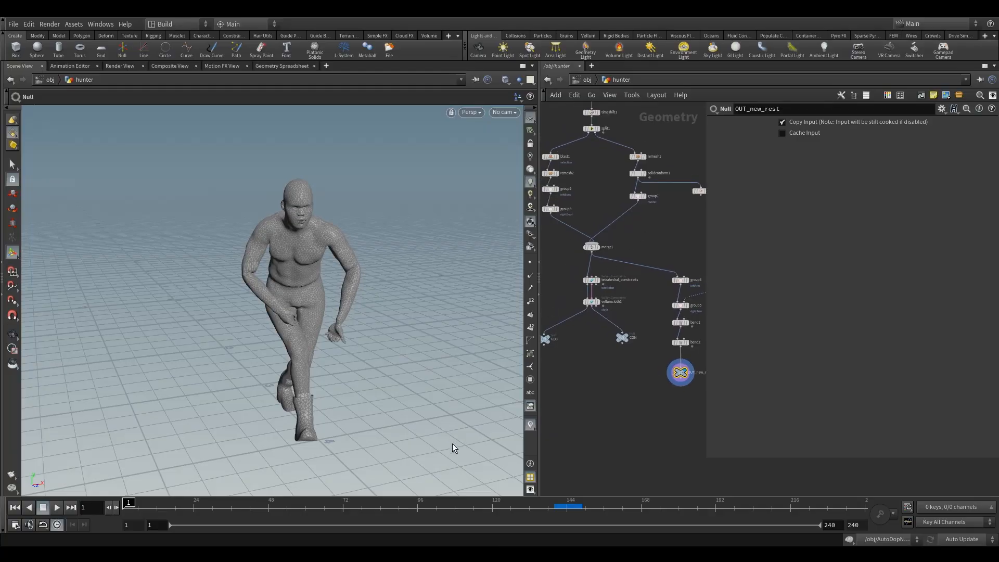
click(556, 509)
click(588, 80)
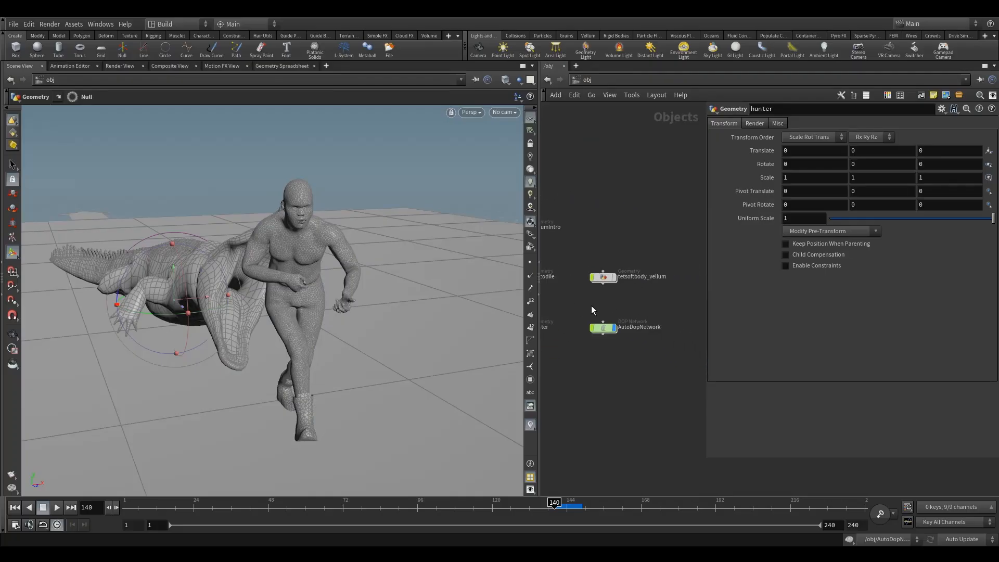
double_click(604, 327)
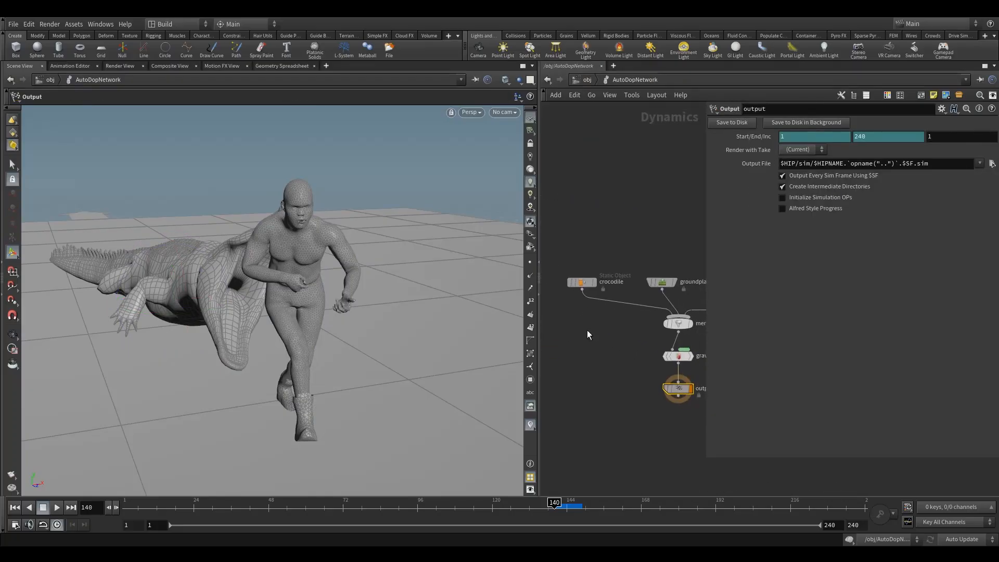
Step: Bypass the crocodile static object, the gravity force and the ground plane in the DOP network
click(583, 282)
click(571, 282)
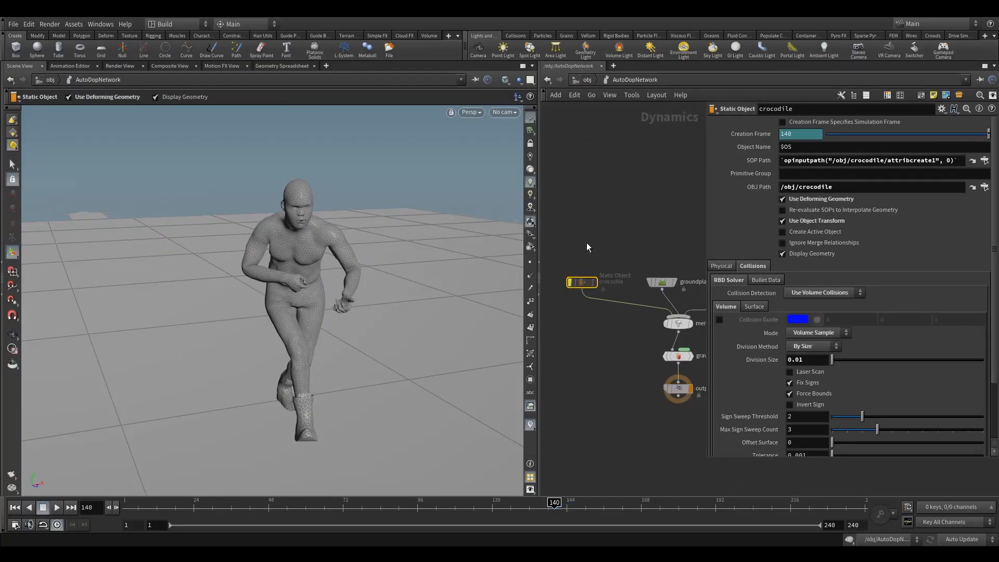
middle_drag(612, 338, 552, 306)
click(619, 323)
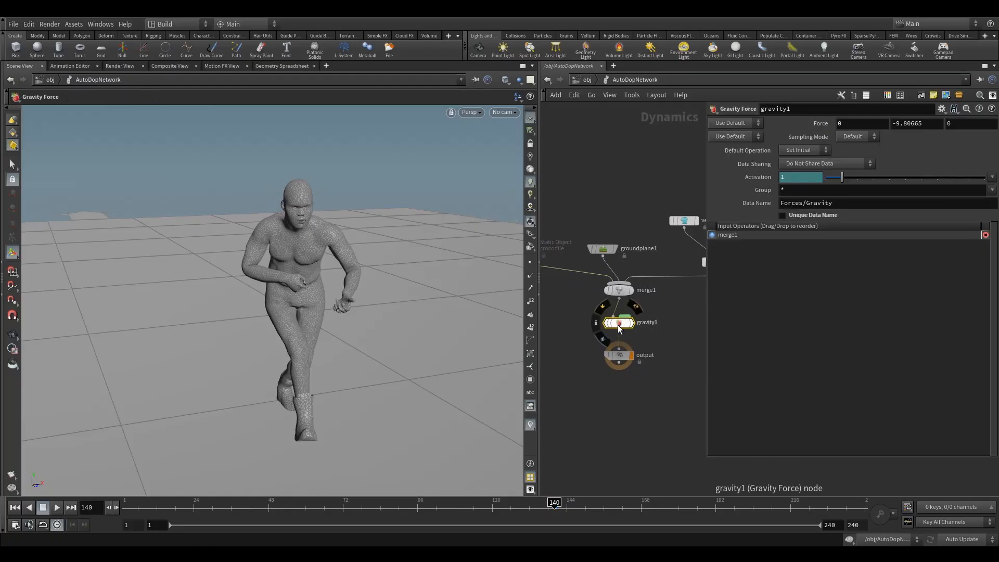
click(606, 322)
drag(570, 311, 637, 351)
middle_drag(656, 330, 637, 326)
mouse_move(338, 380)
alt+mouse_down()
mouse_move(389, 357)
mouse_move(344, 377)
alt+mouse_up()
click(572, 244)
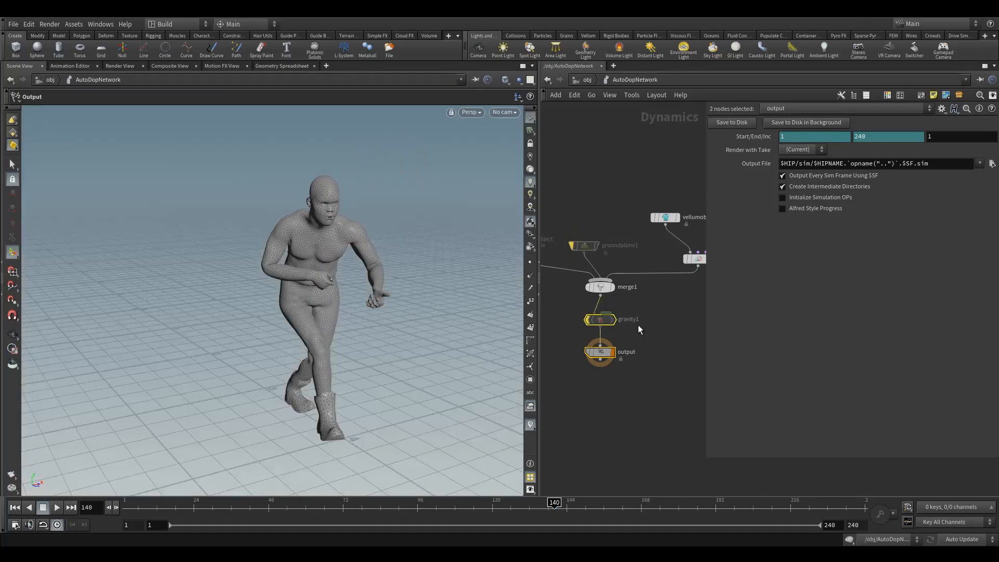
Step: Add a Vellum Rest Blend node and insert it on the wire between hunter_vellum and the merge node feeding the Vellum solver
middle_drag(638, 325, 607, 325)
scroll(603, 308, down, 2)
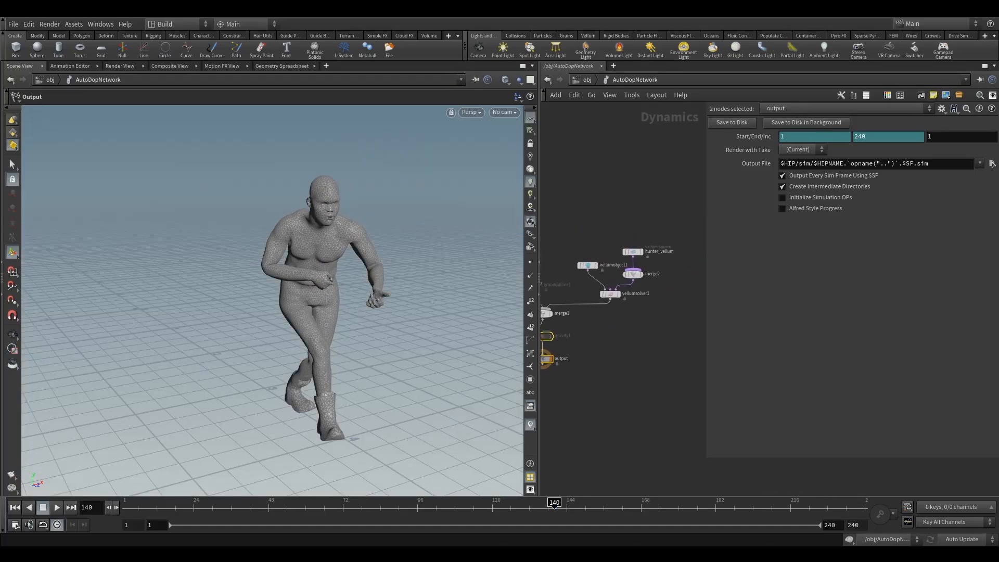
drag(642, 363, 642, 363)
key(Tab)
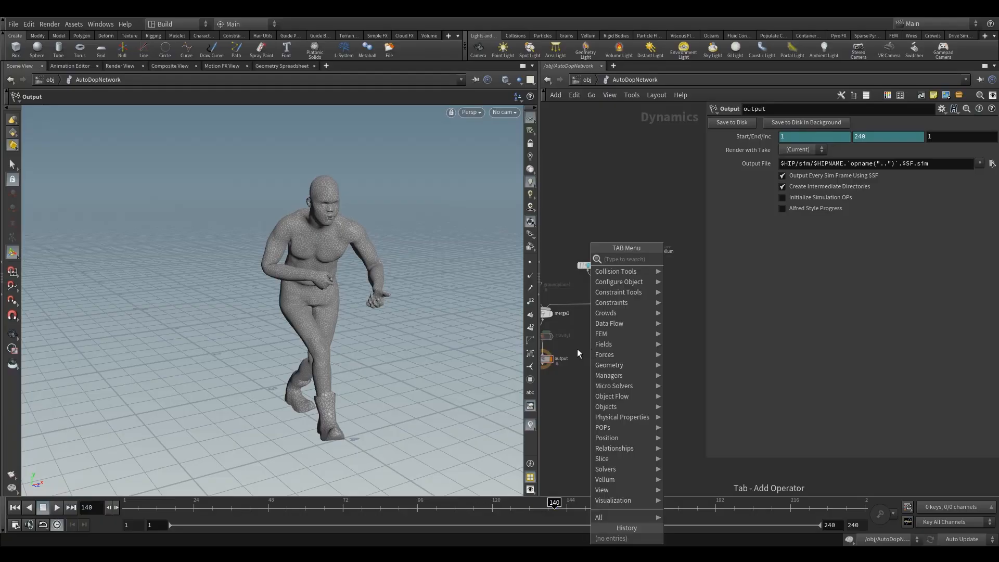
text(vell)
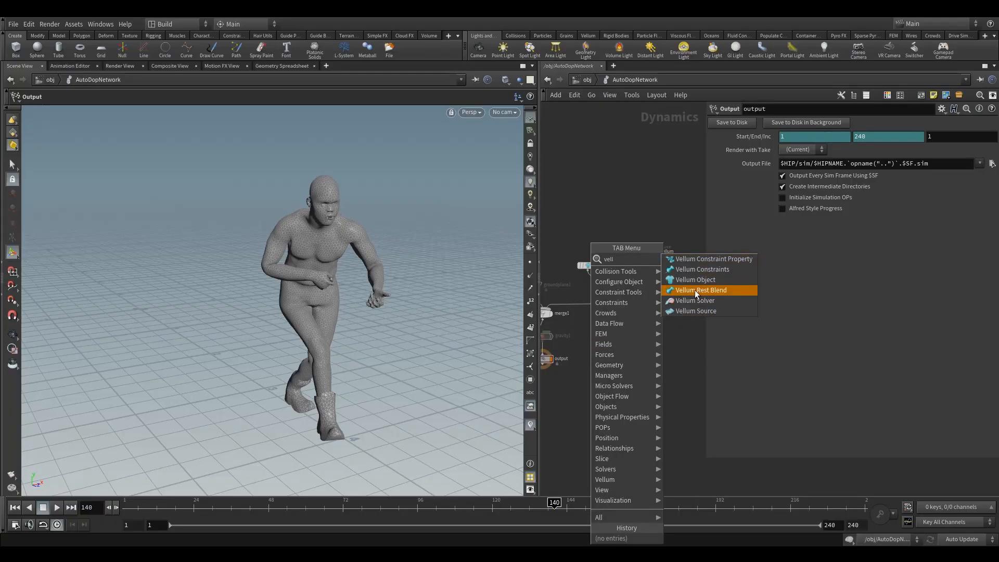
click(706, 297)
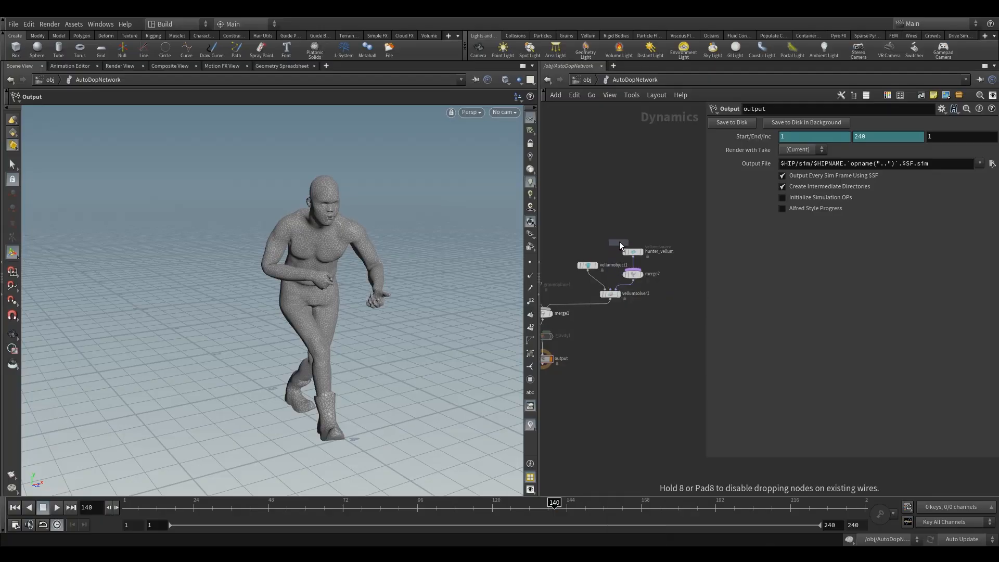
click(660, 225)
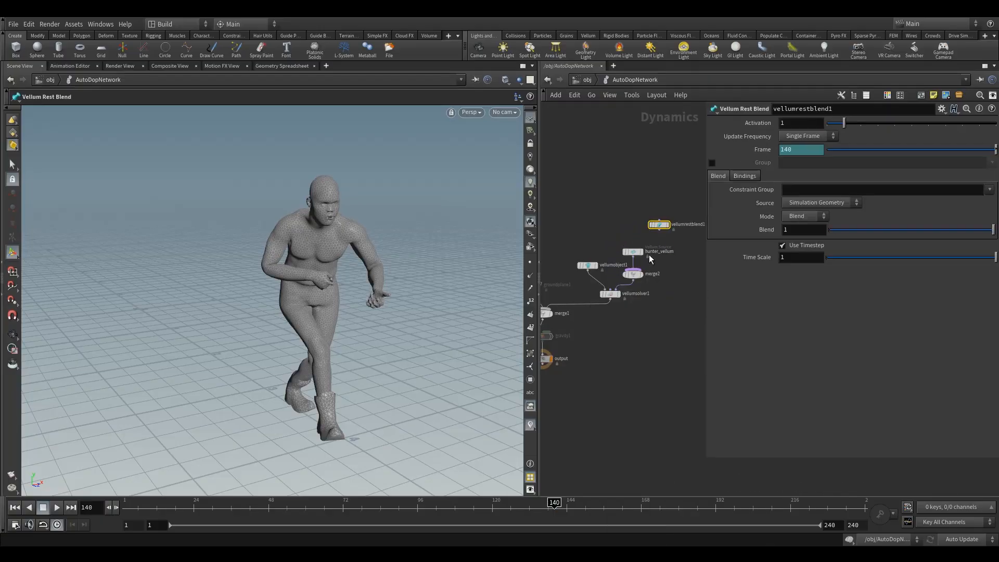
drag(661, 225, 636, 274)
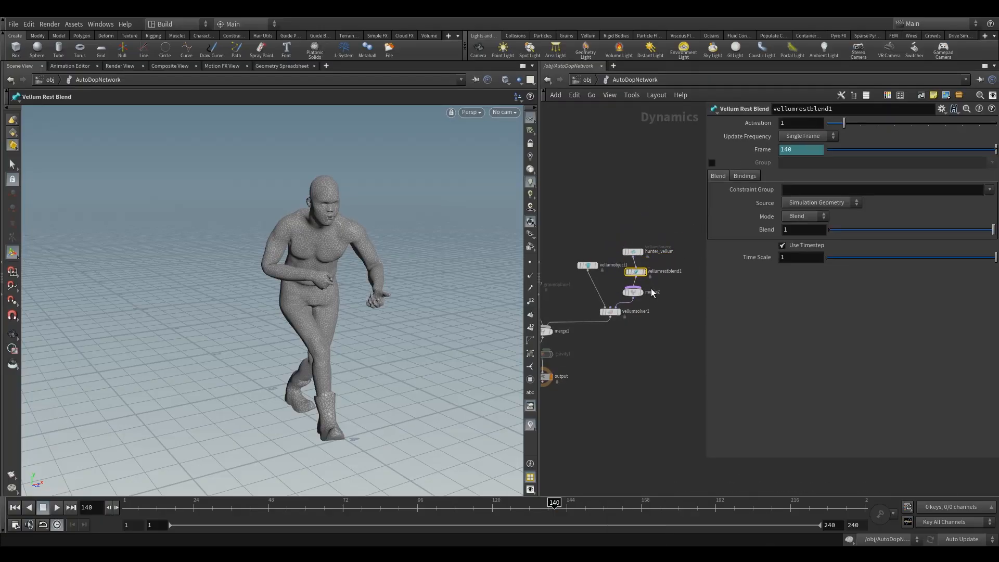
Step: Delete the merge node between the rest blend and the Vellum solver, and move vellumobject1 level with hunter_vellum
click(632, 292)
key(Delete)
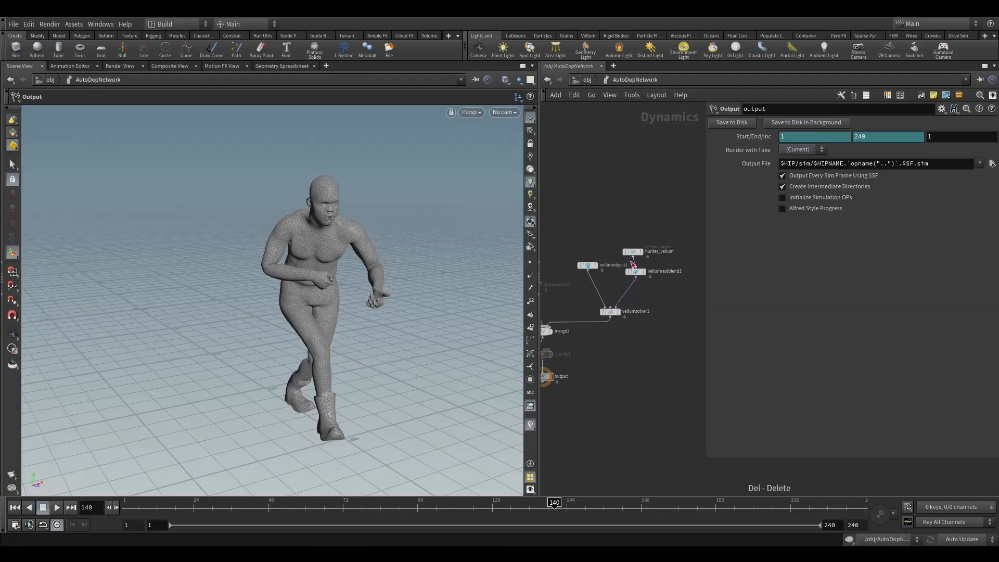
drag(600, 262, 577, 249)
Step: Set the constraint group of the Vellum Rest Blend node to bend and stretch
click(633, 272)
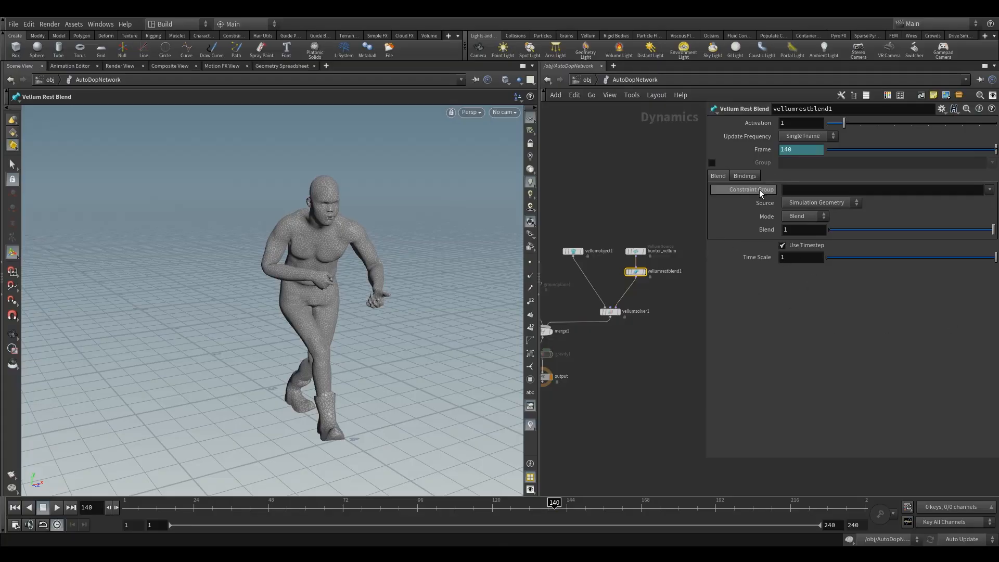
scroll(632, 312, up, 2)
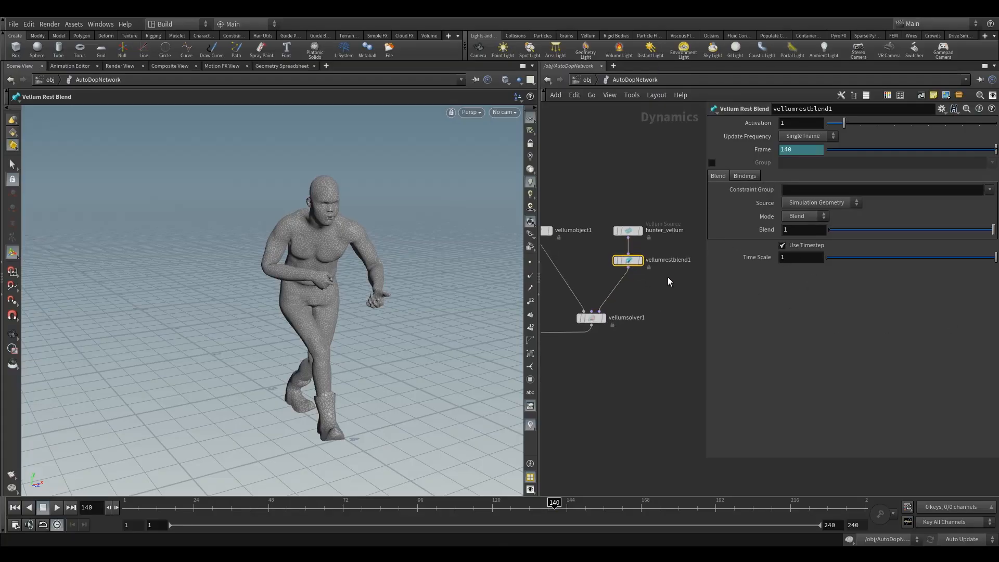
middle_drag(663, 280, 641, 287)
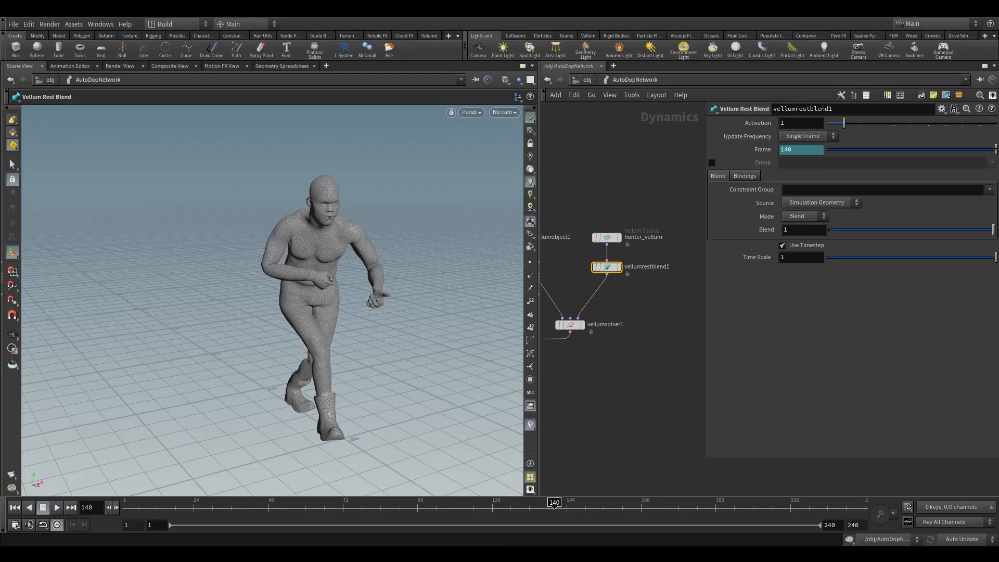
click(989, 189)
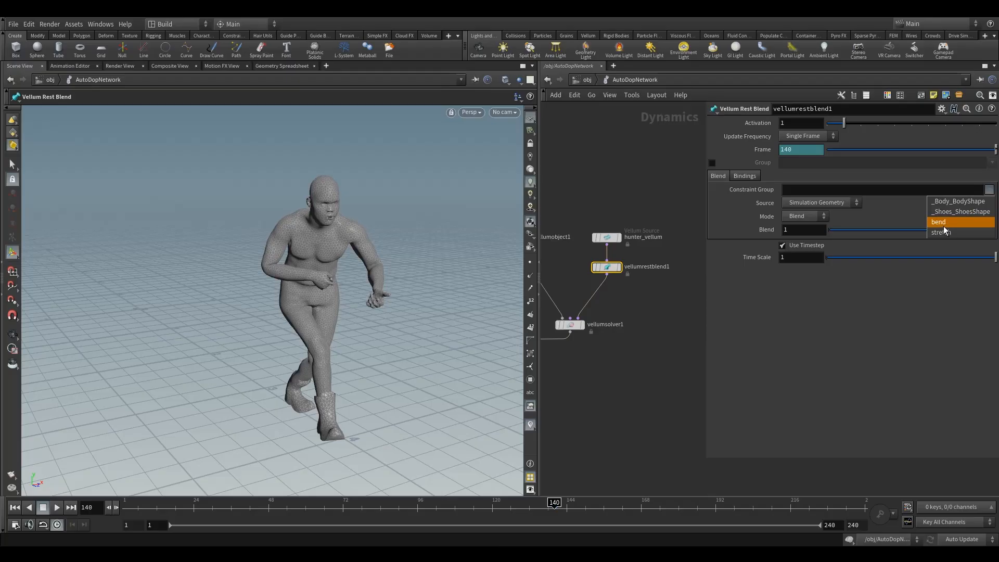
click(943, 227)
click(989, 189)
click(939, 233)
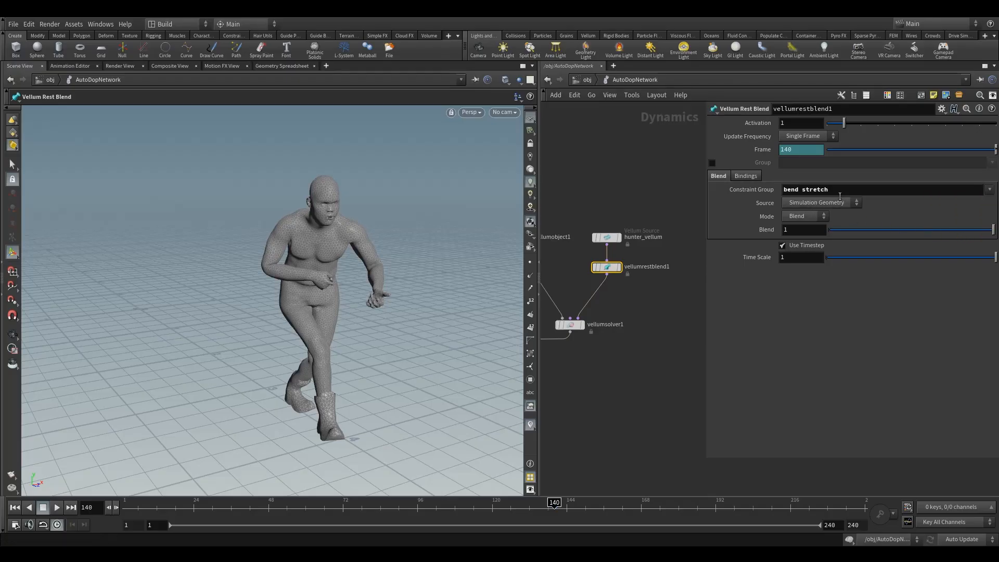
Step: Set the rest blend's source to SOP and reference /obj/hunter/OUT_new_rest as its geometry
click(811, 202)
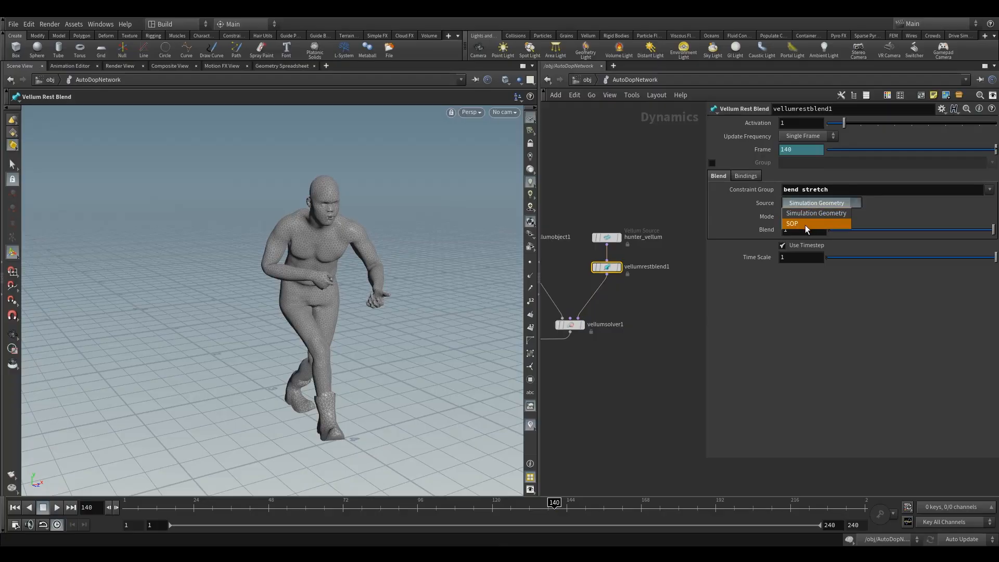
click(804, 225)
click(990, 216)
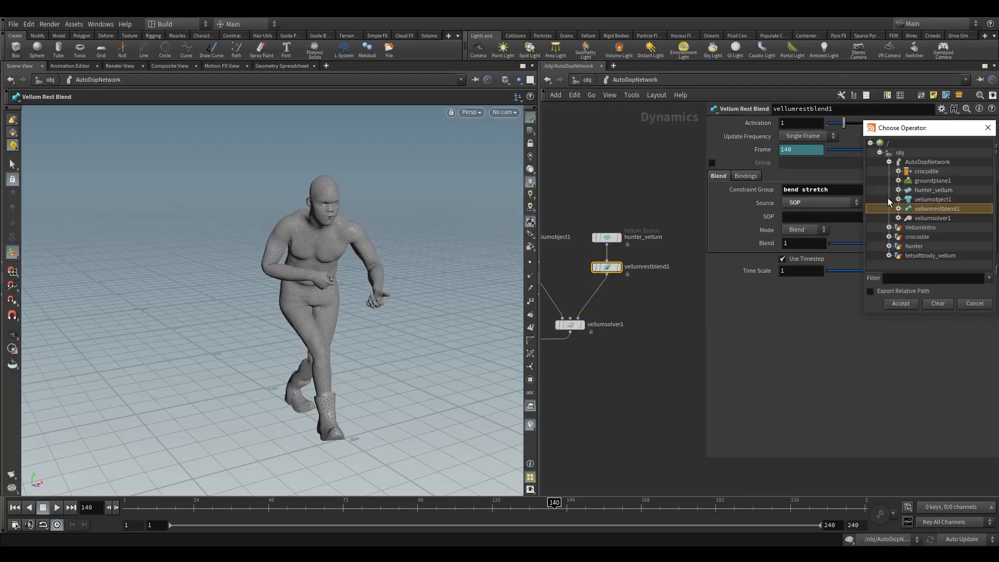
click(889, 162)
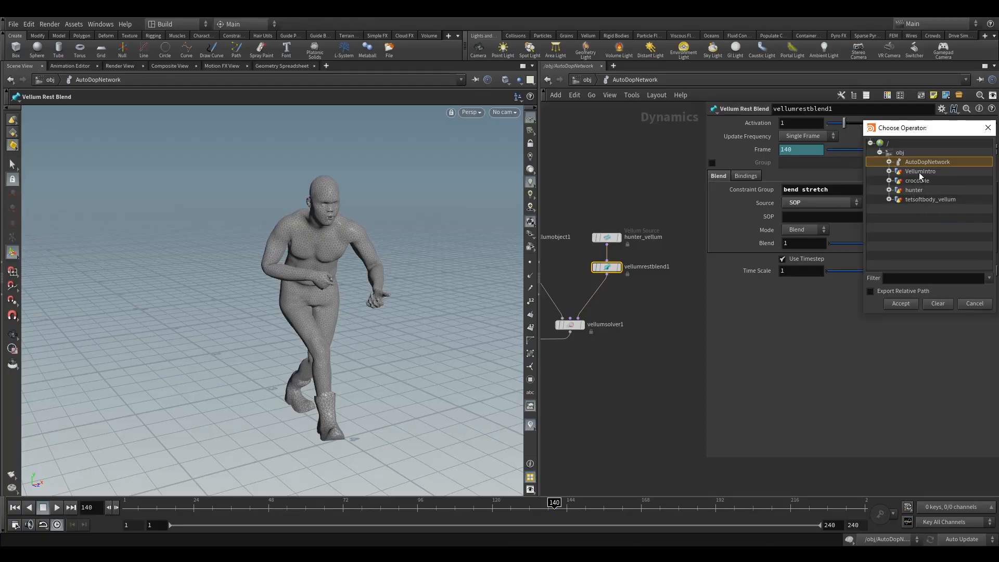
click(889, 190)
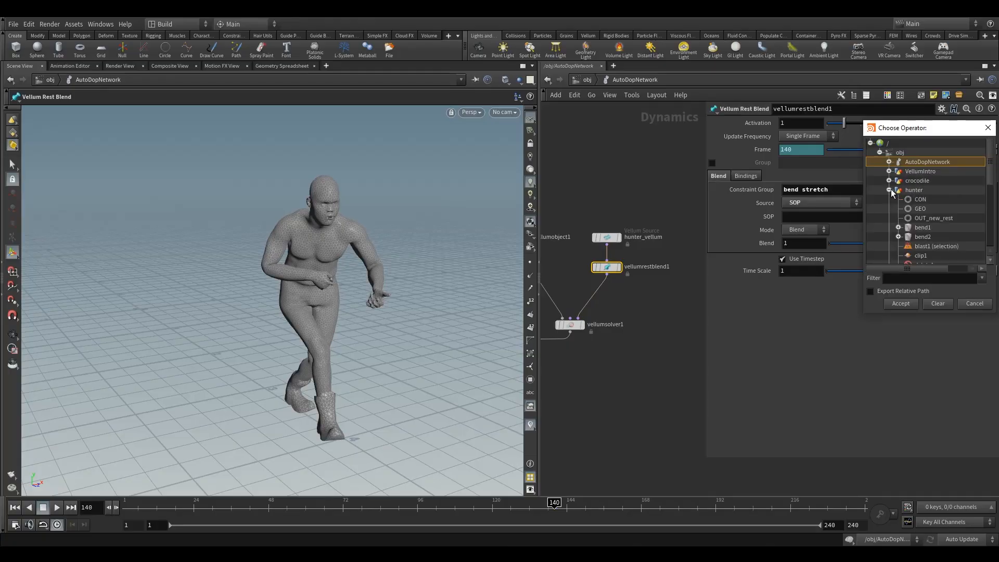
click(945, 218)
click(901, 303)
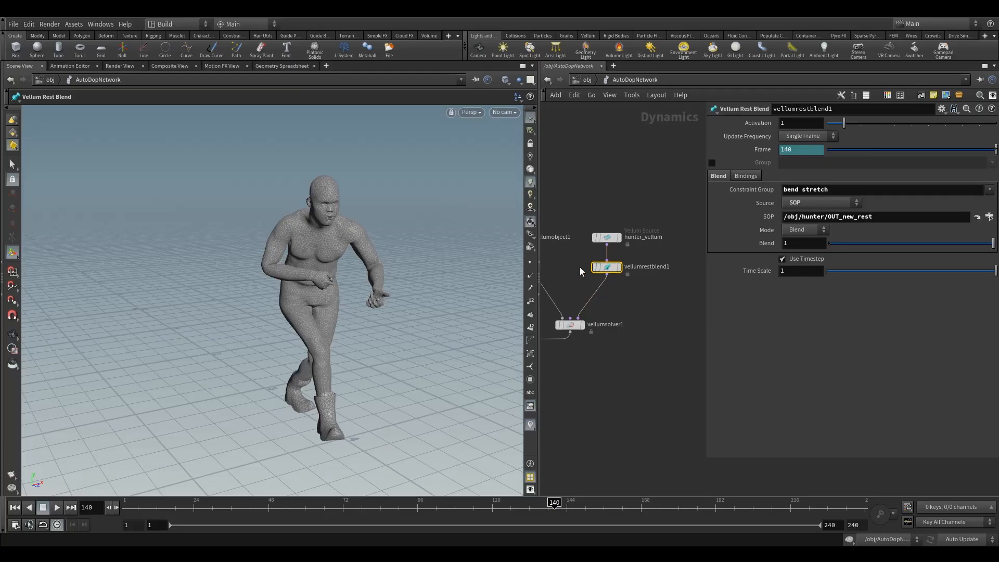
Step: Try playing the simulation from frame 140 with the hunter viewed from farther away, and cancel the cook
key(space)
drag(363, 308, 292, 276)
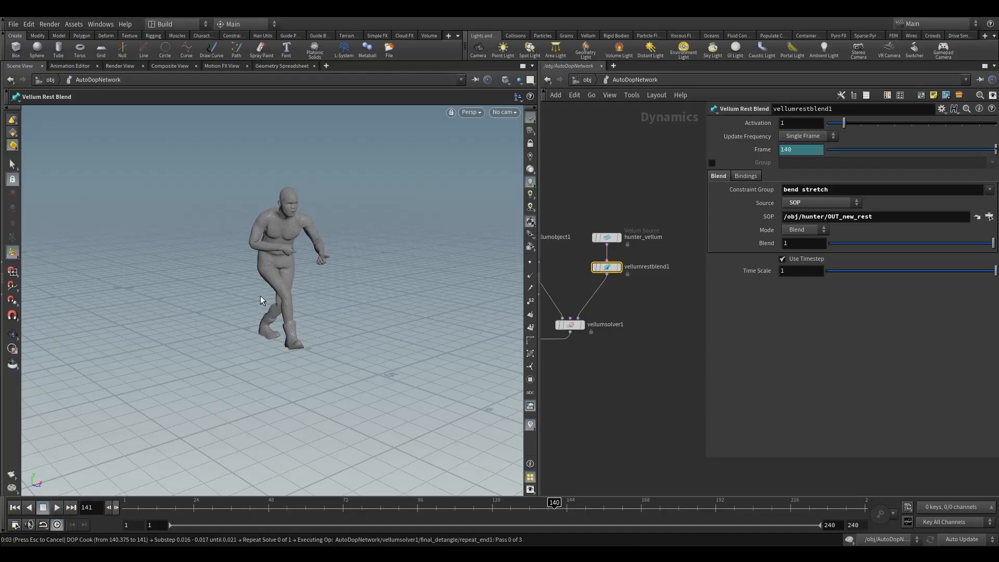
key(Escape)
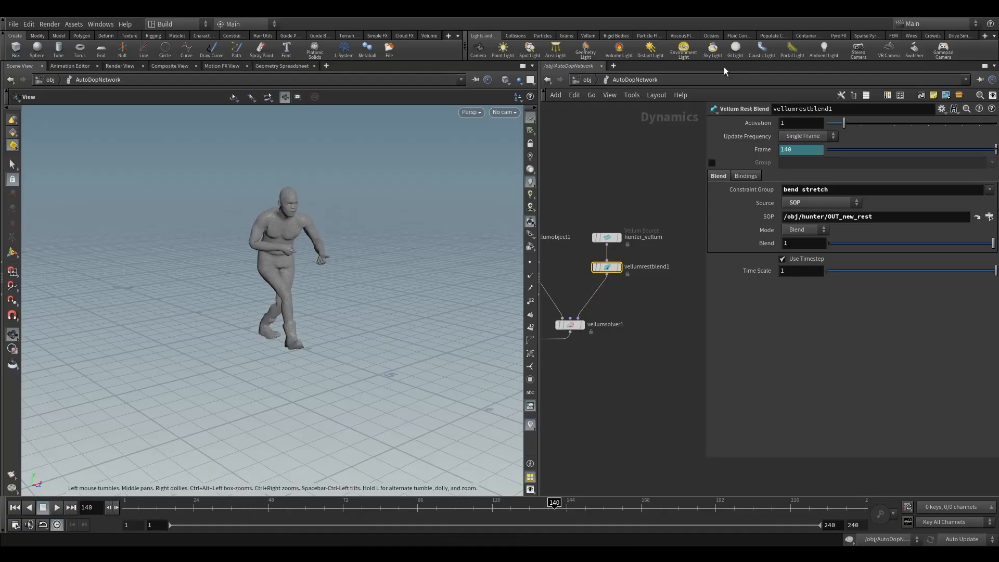
Step: Set the substeps of AutoDopNetwork to 1 at the object level
click(585, 80)
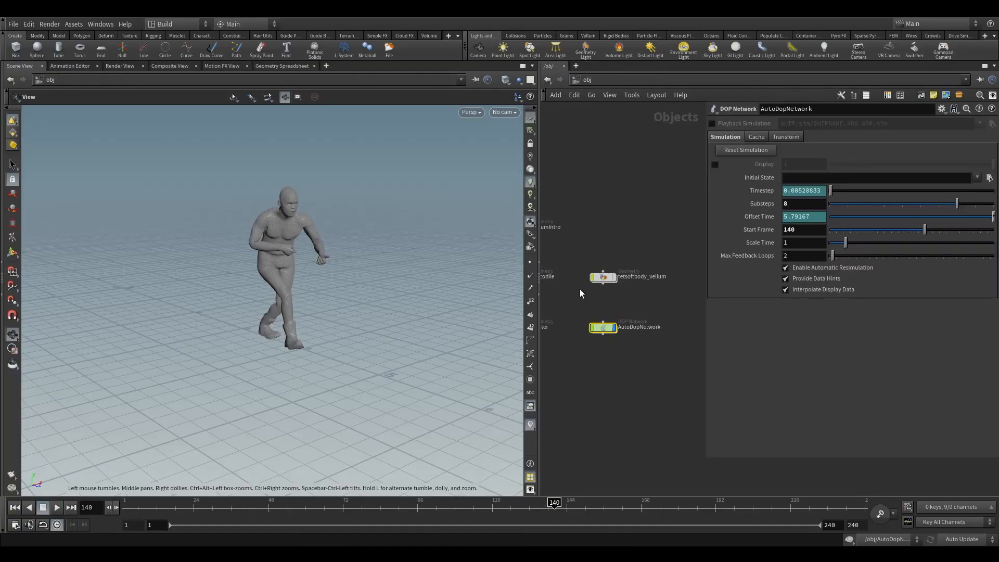
double_click(802, 205)
text(1)
key(Return)
click(620, 173)
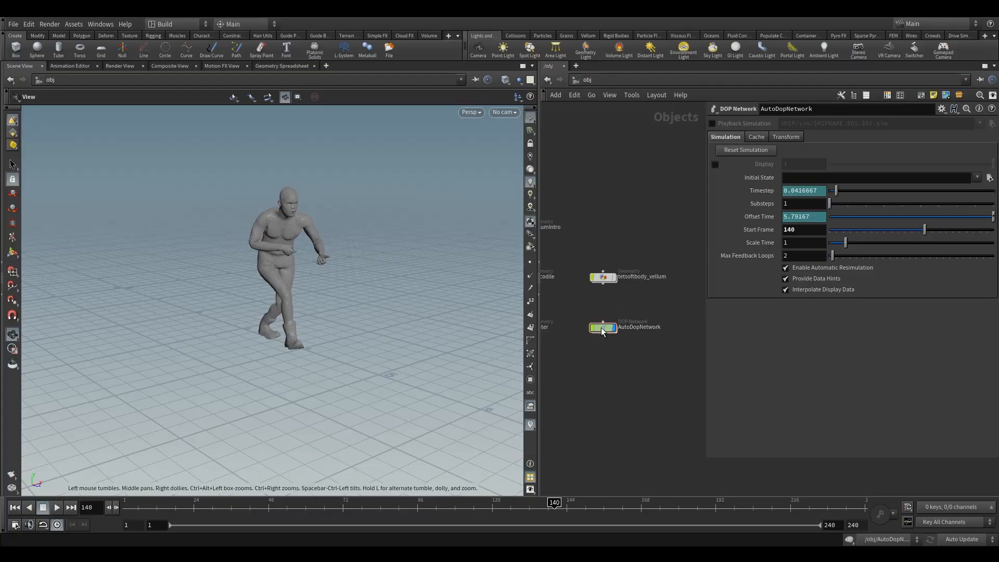
Step: Open AutoDopNetwork and play the simulation from frame 140 to check how the hunter blends to the new rest pose
double_click(599, 326)
click(56, 507)
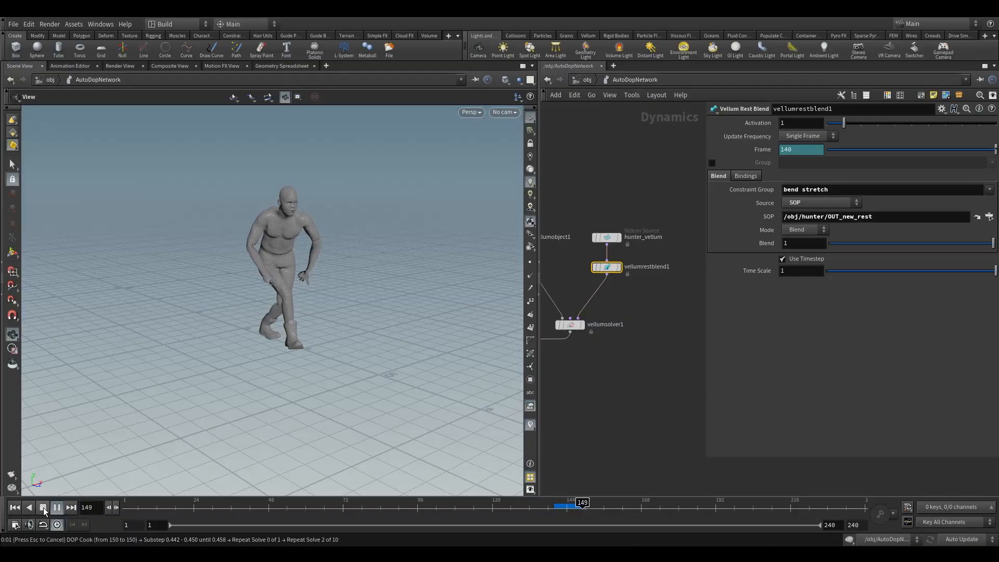
click(44, 509)
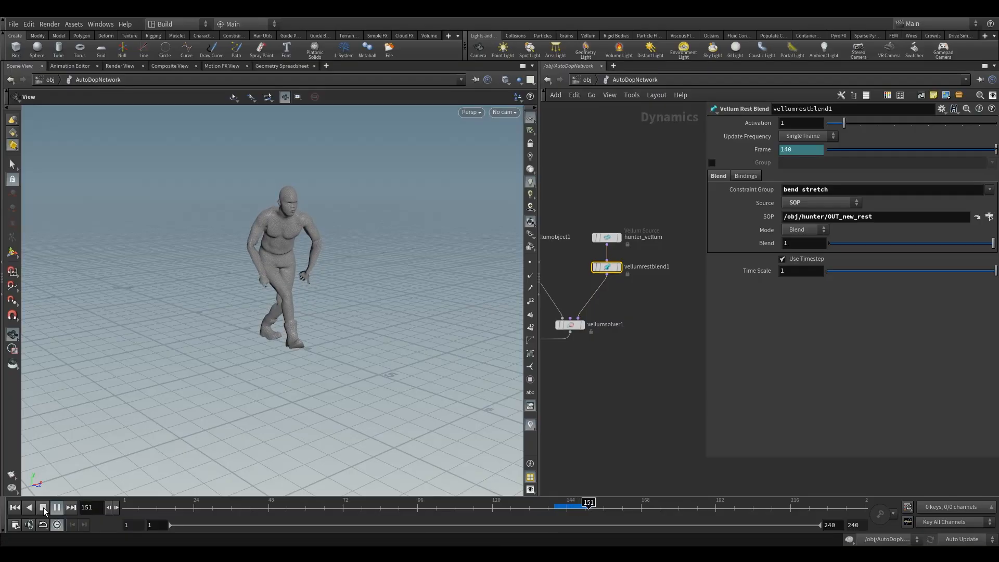
middle_drag(657, 318, 632, 314)
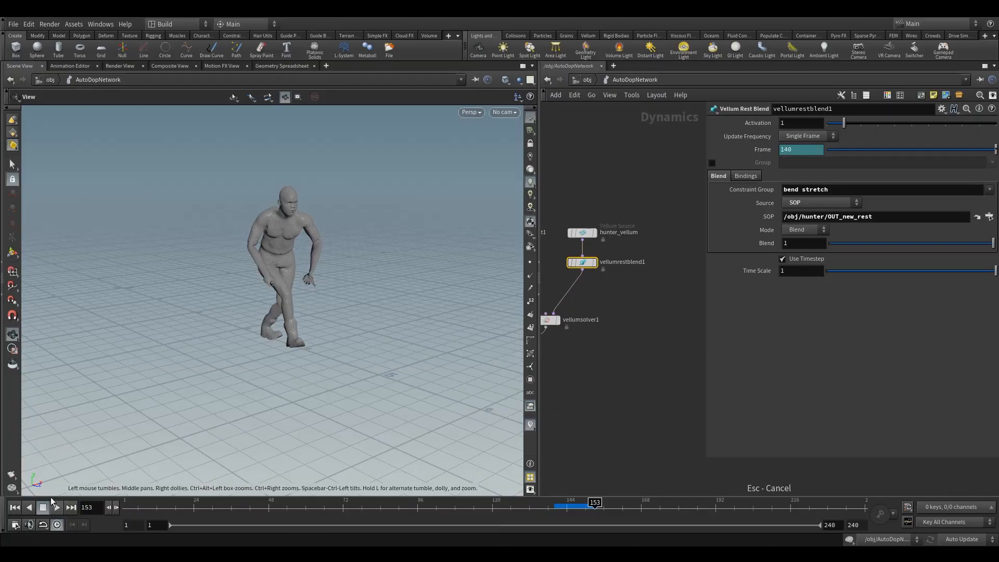
Step: Return to frame 1 and set the substeps of AutoDopNetwork to 8 at the object level
click(15, 507)
key(u)
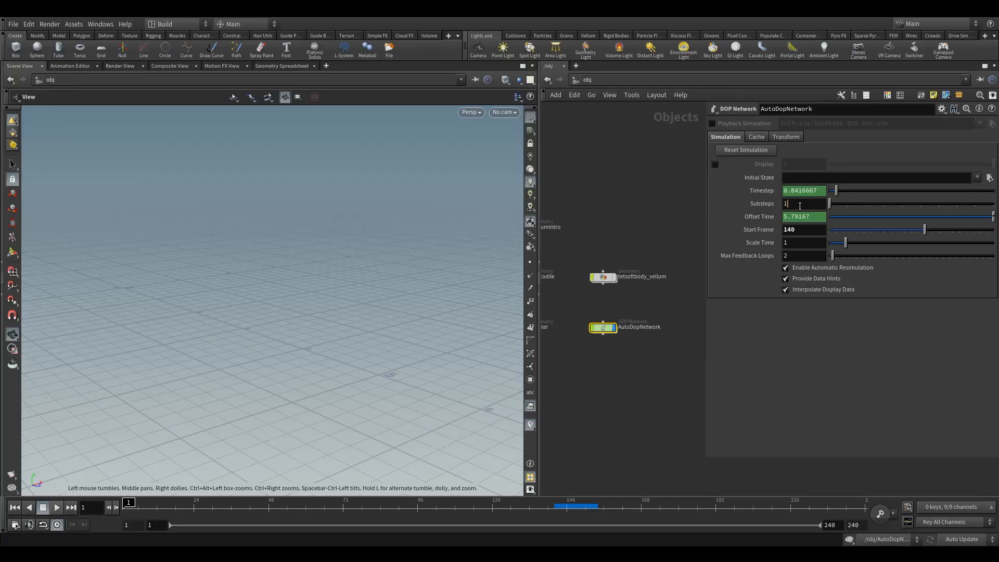
key(BackSpace)
text(8)
key(Return)
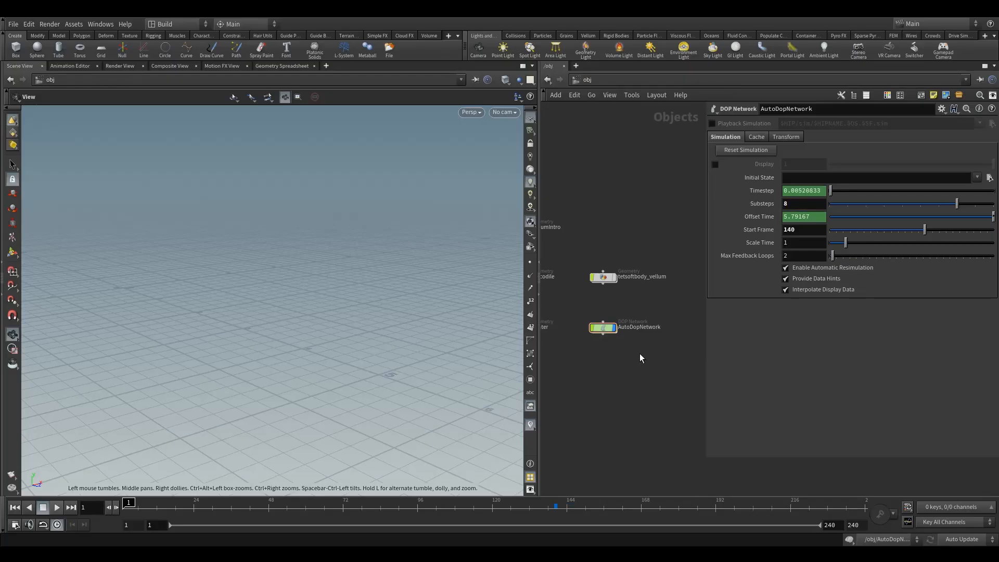
Step: Open AutoDopNetwork and re-enable the bypassed crocodile, ground plane and gravity nodes
middle_drag(576, 178, 609, 193)
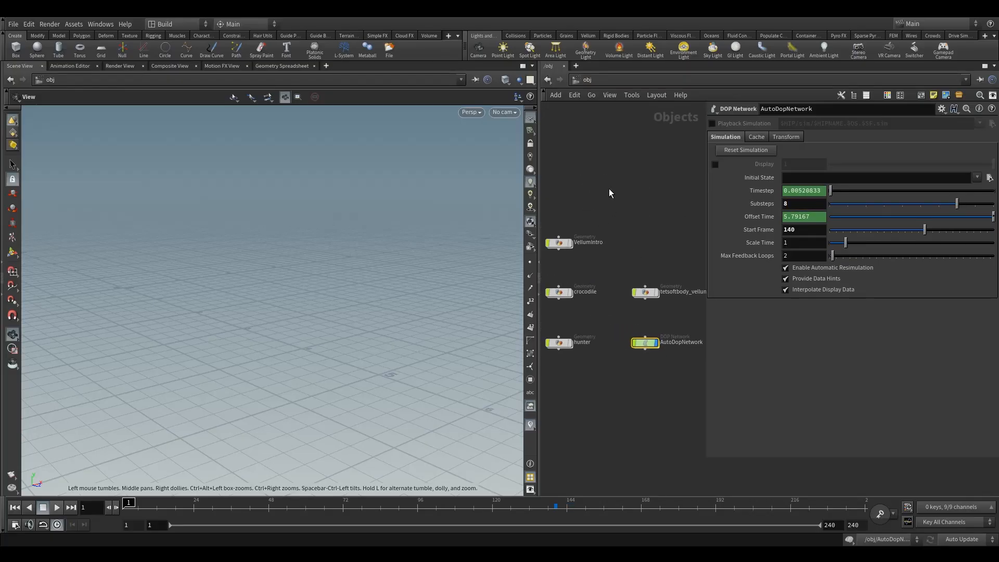
double_click(645, 342)
scroll(666, 262, down, 4)
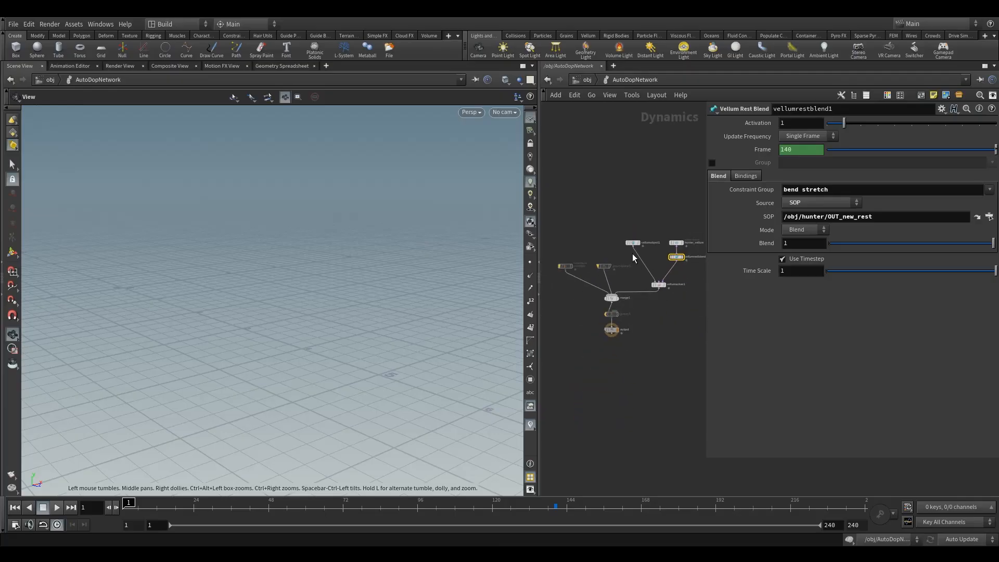
drag(552, 232, 609, 273)
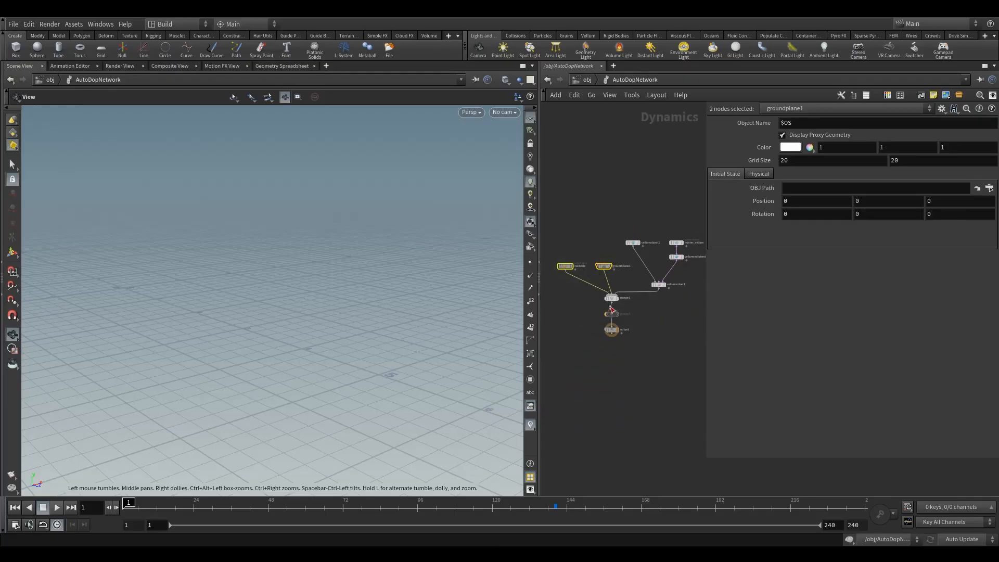
click(611, 314)
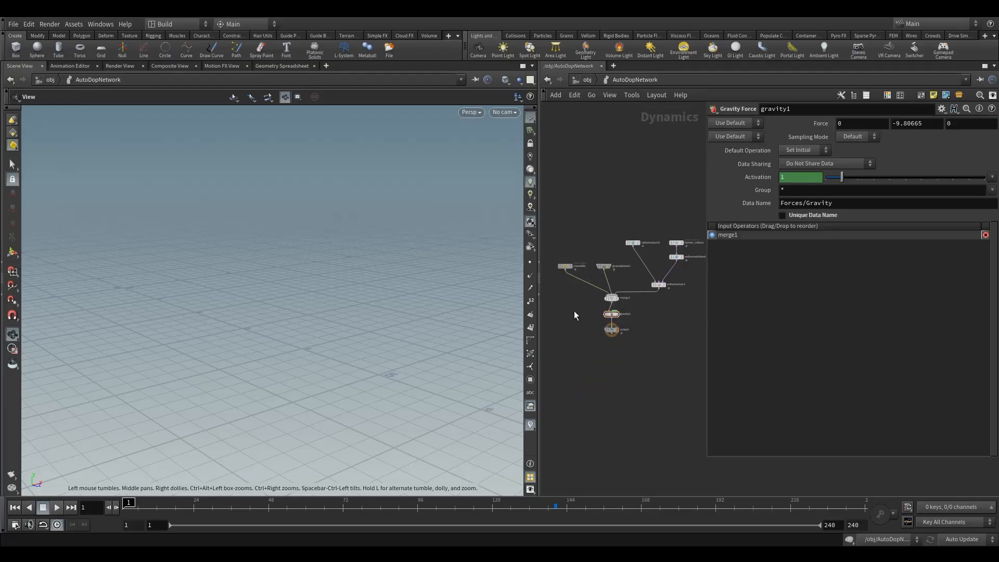